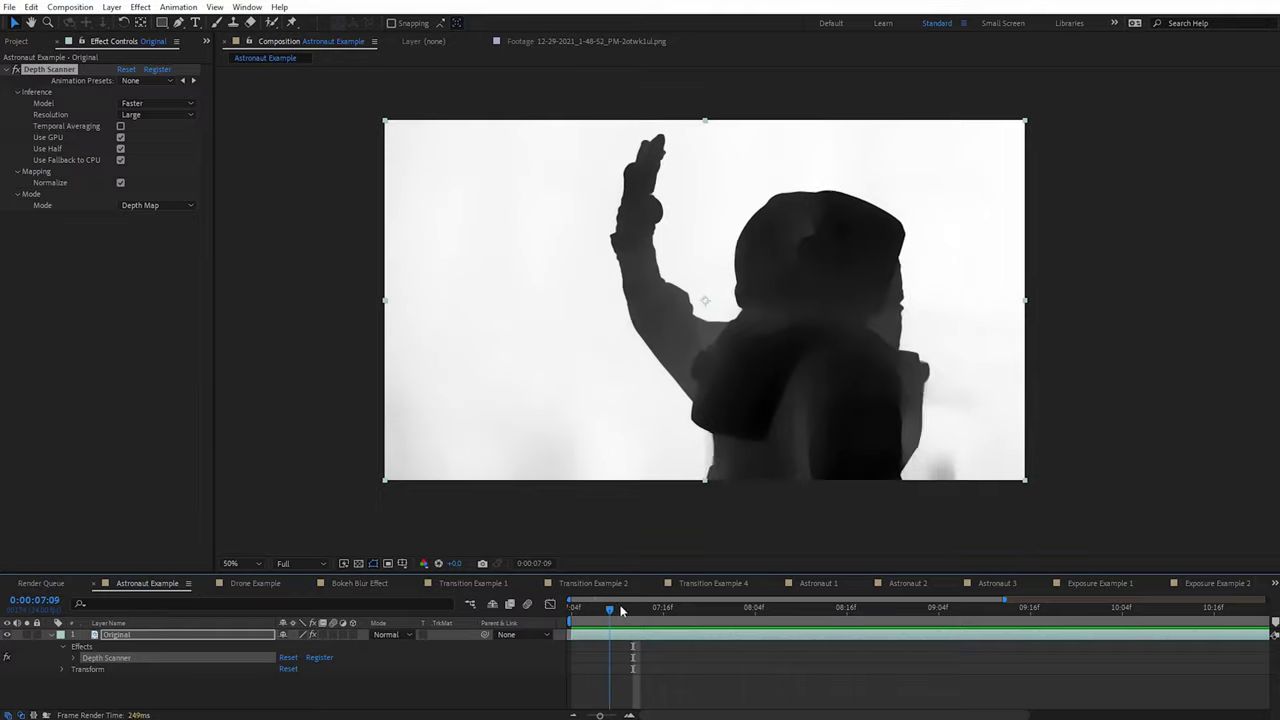
- Scrub through the Original astronaut footage in the Astronaut Example comp to preview later frames
drag(620, 610, 892, 608)
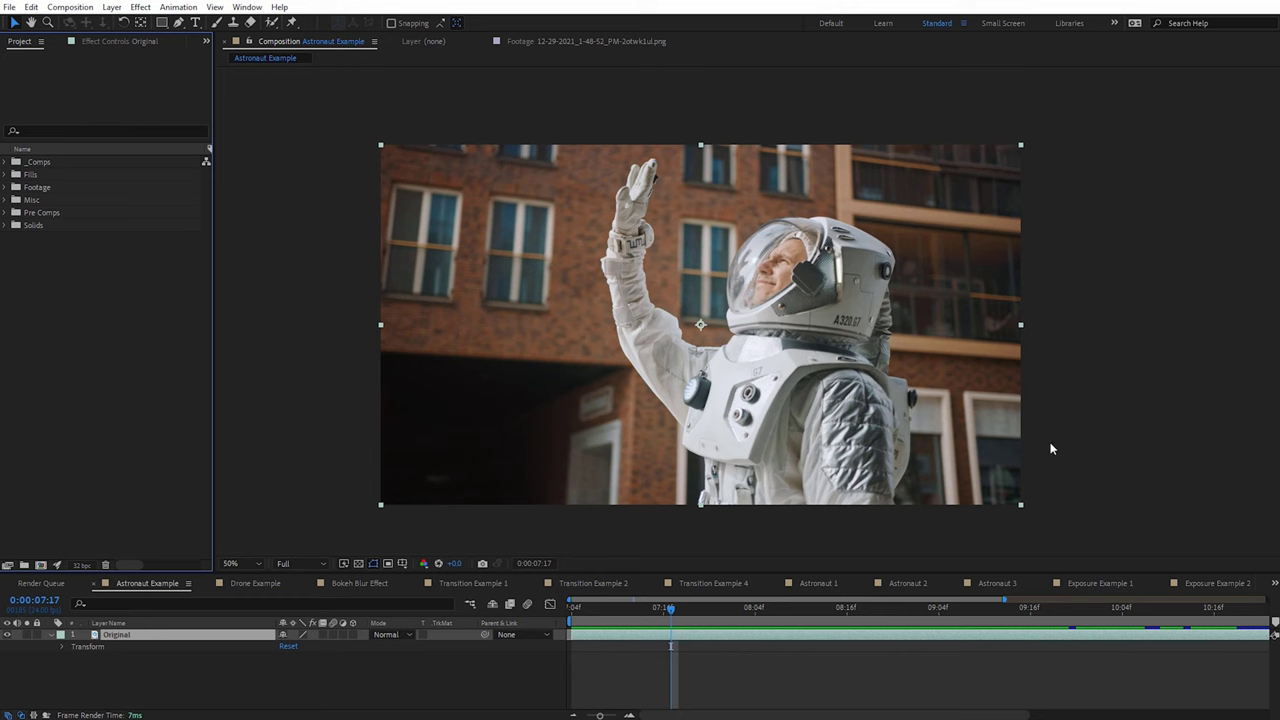
mouse_move(673, 608)
mouse_down()
mouse_move(605, 616)
mouse_move(812, 630)
mouse_move(686, 630)
mouse_up()
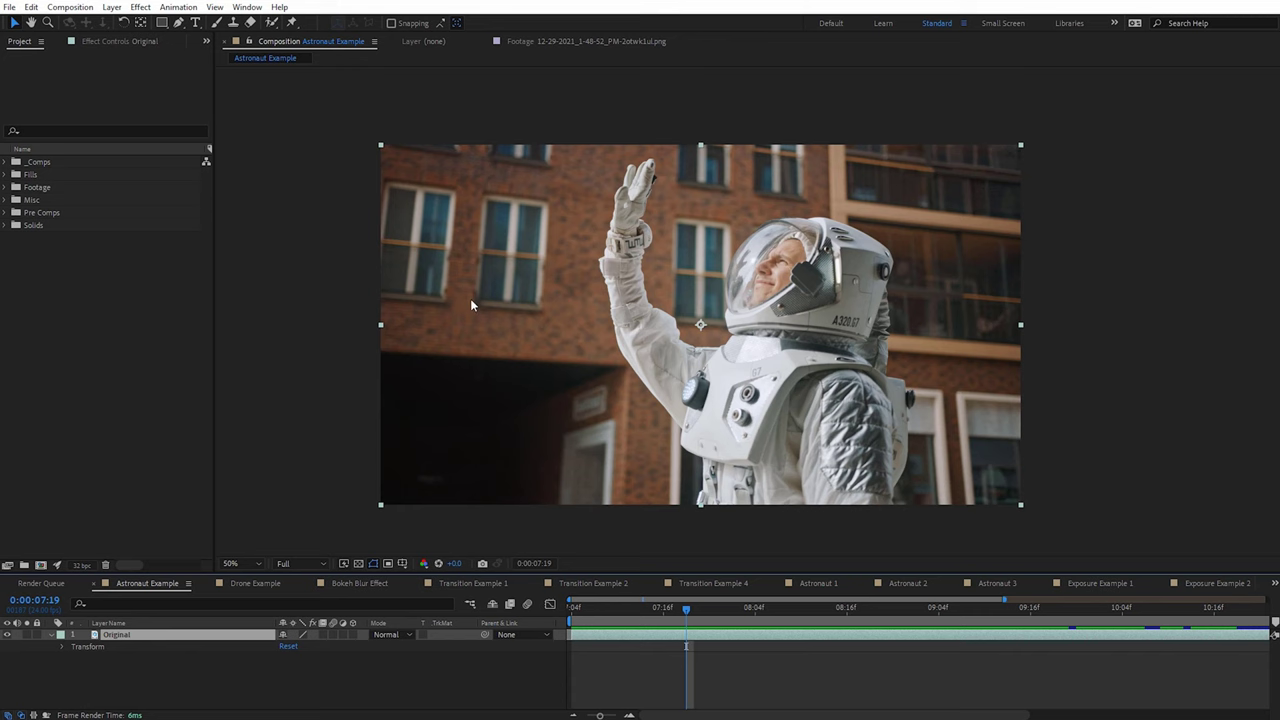
drag(686, 608, 632, 611)
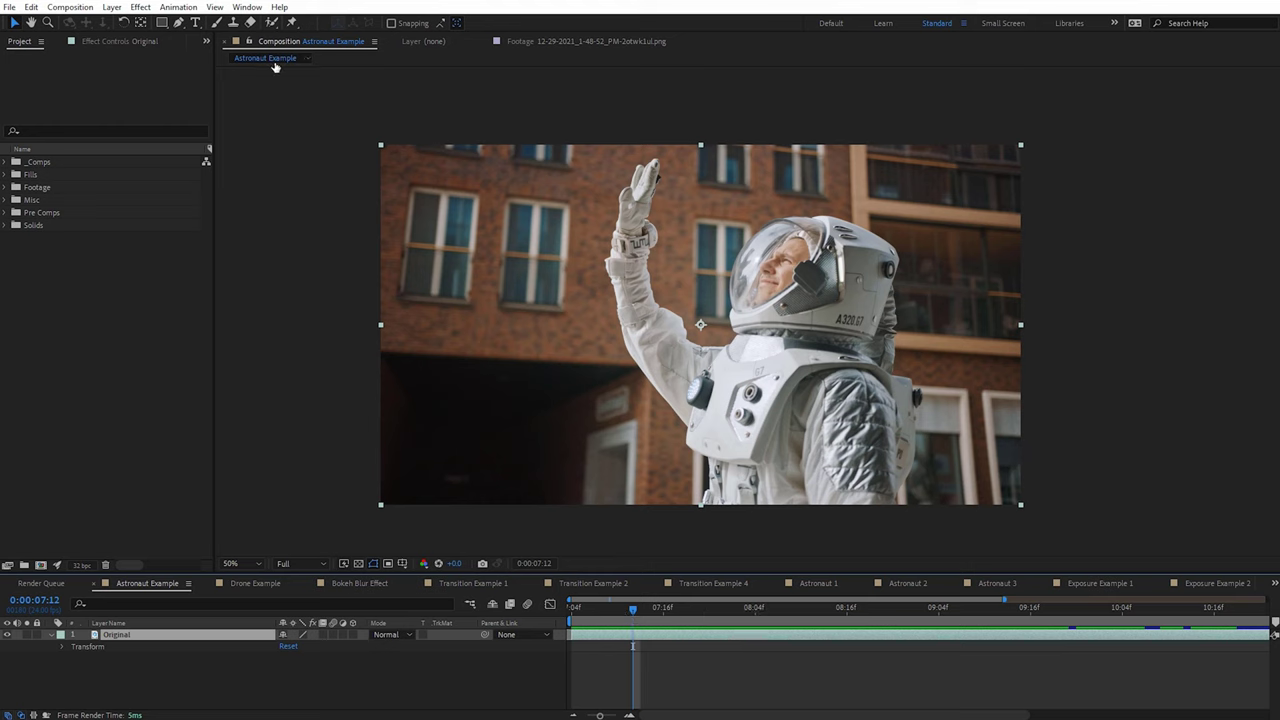
- Apply Blace Plugins' Depth Scanner to the Original astronaut layer
click(140, 7)
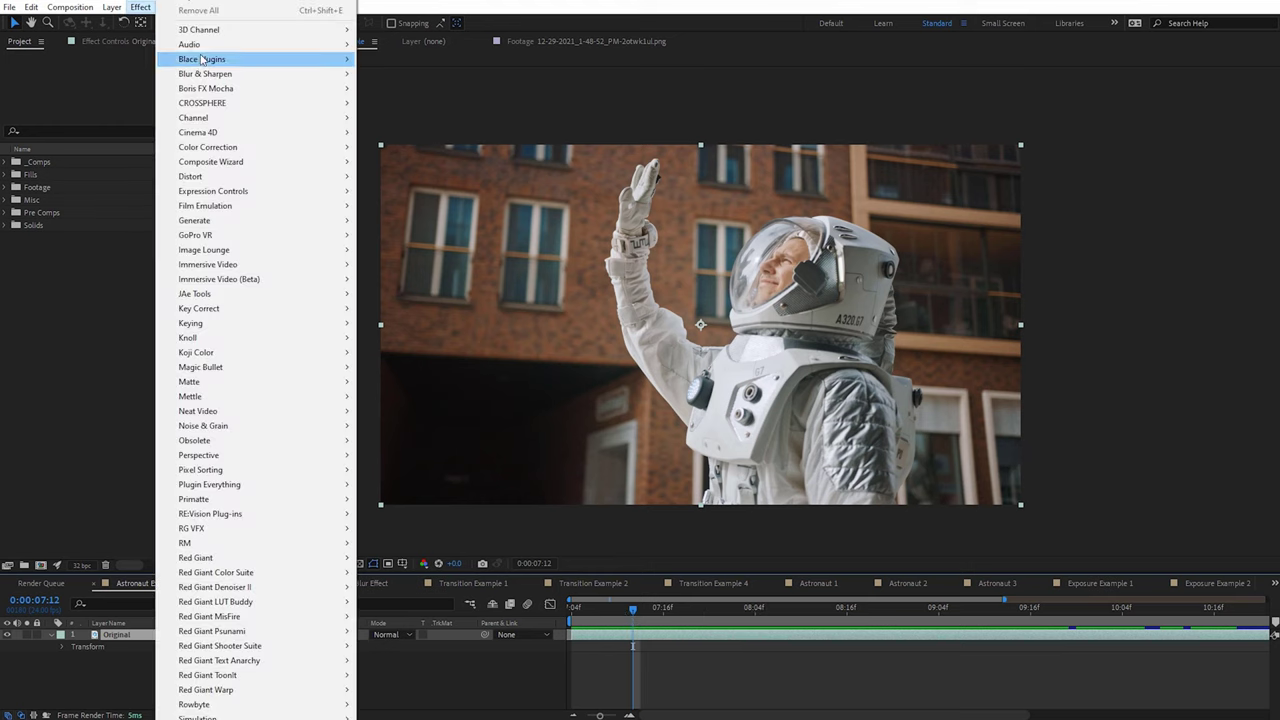
mouse_move(203, 61)
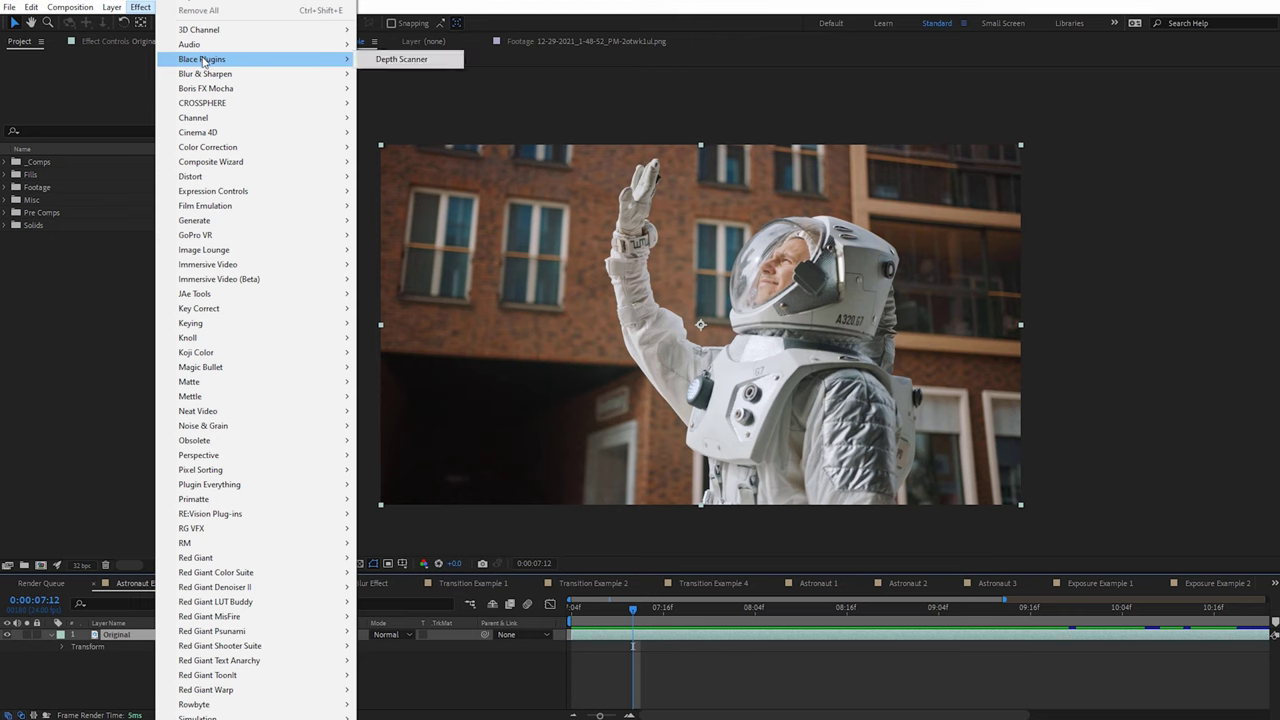
click(403, 60)
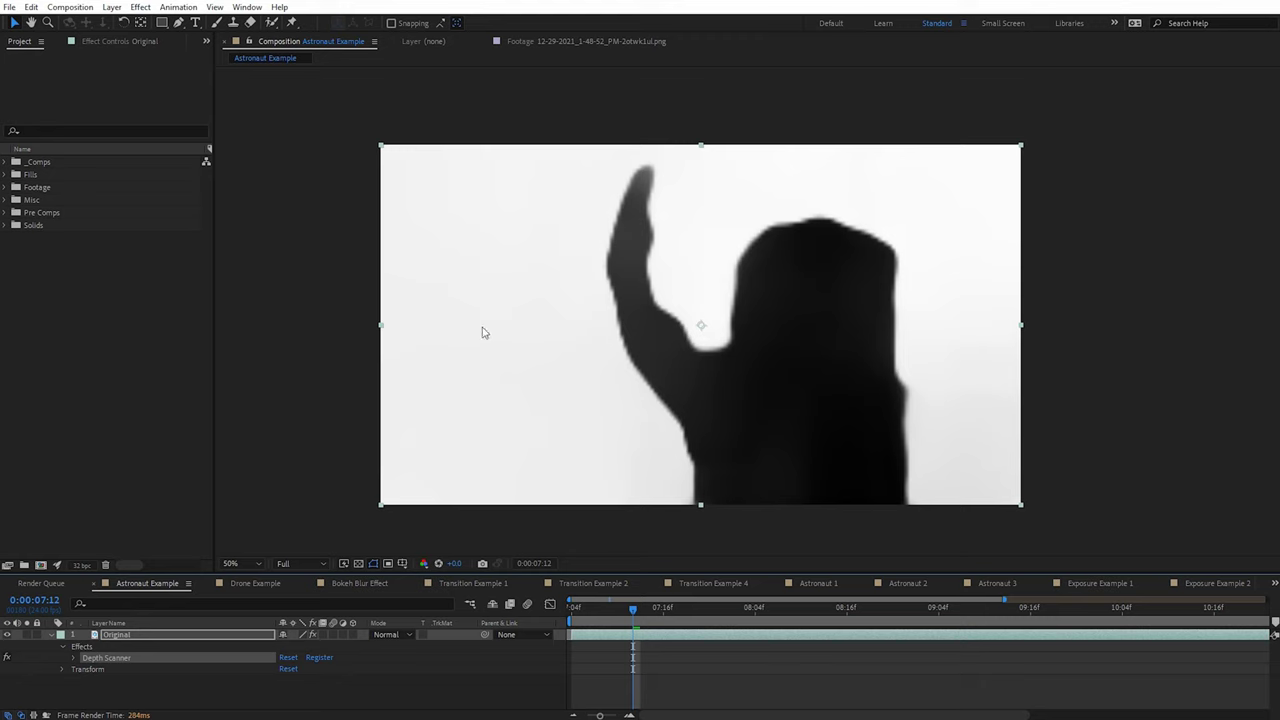
- Compare Medium, Large and Original Depth Scanner resolutions, settling on Large
click(86, 42)
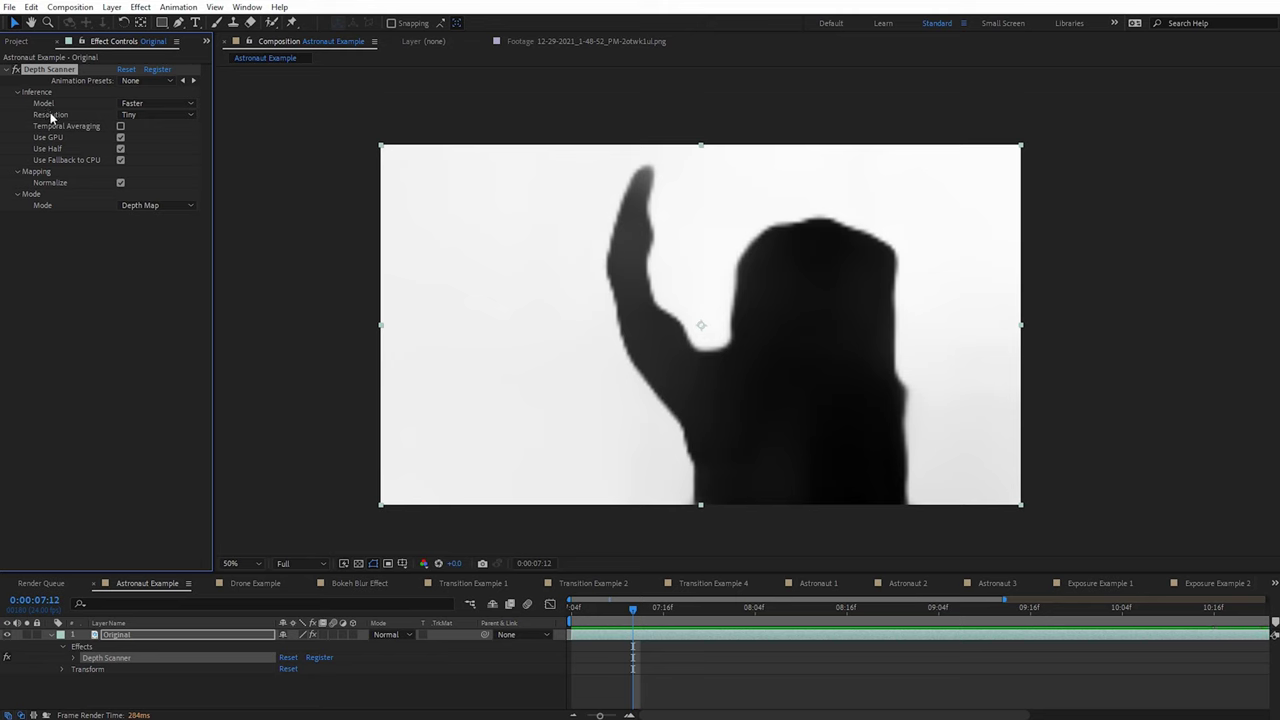
click(145, 115)
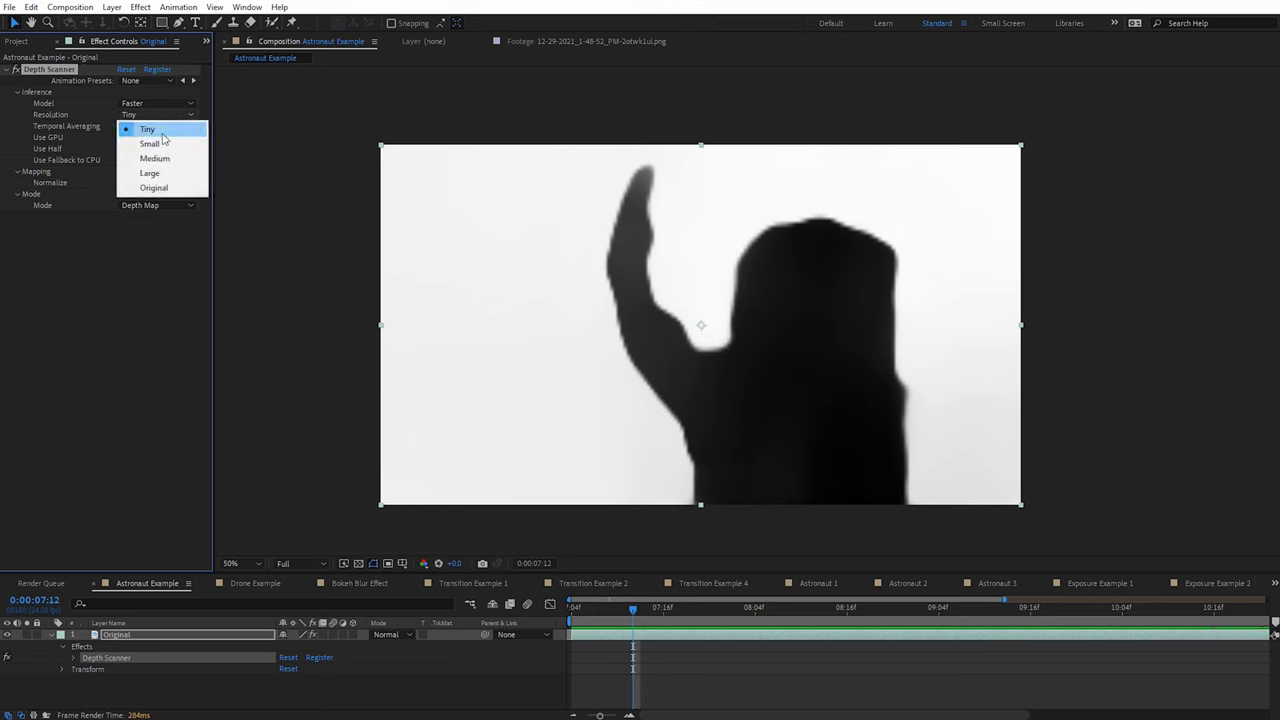
click(155, 159)
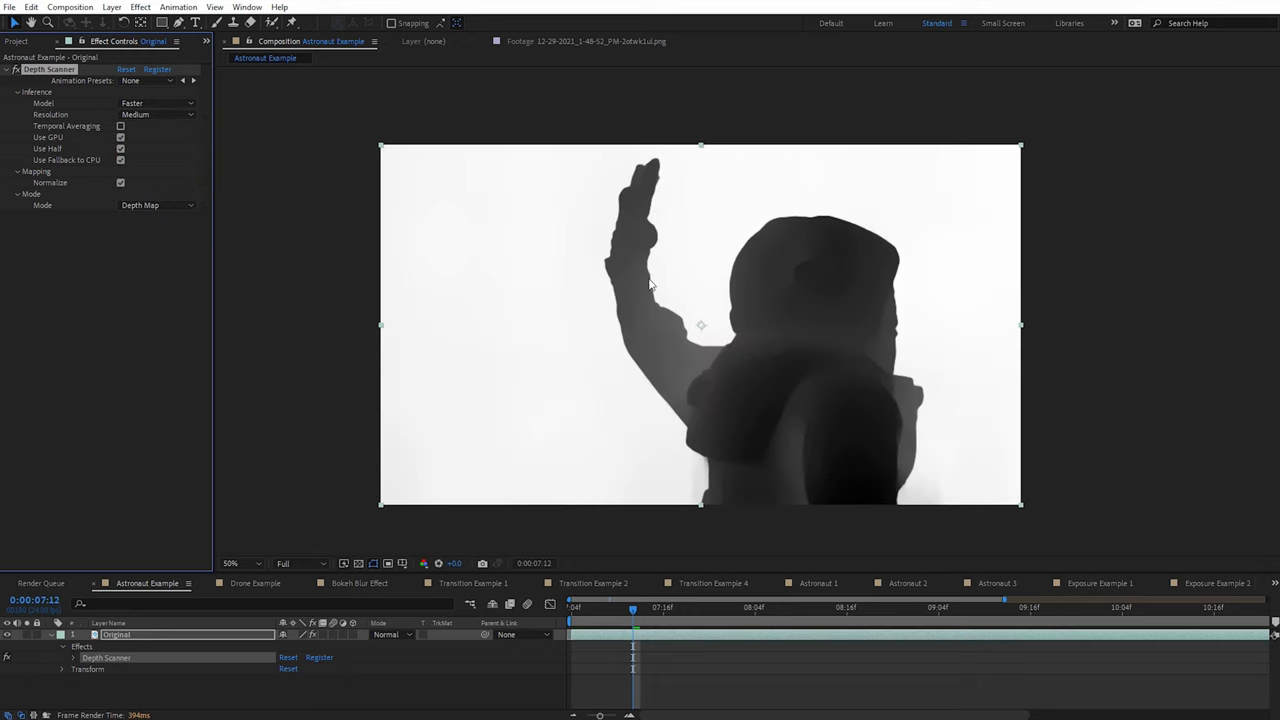
click(157, 115)
click(170, 175)
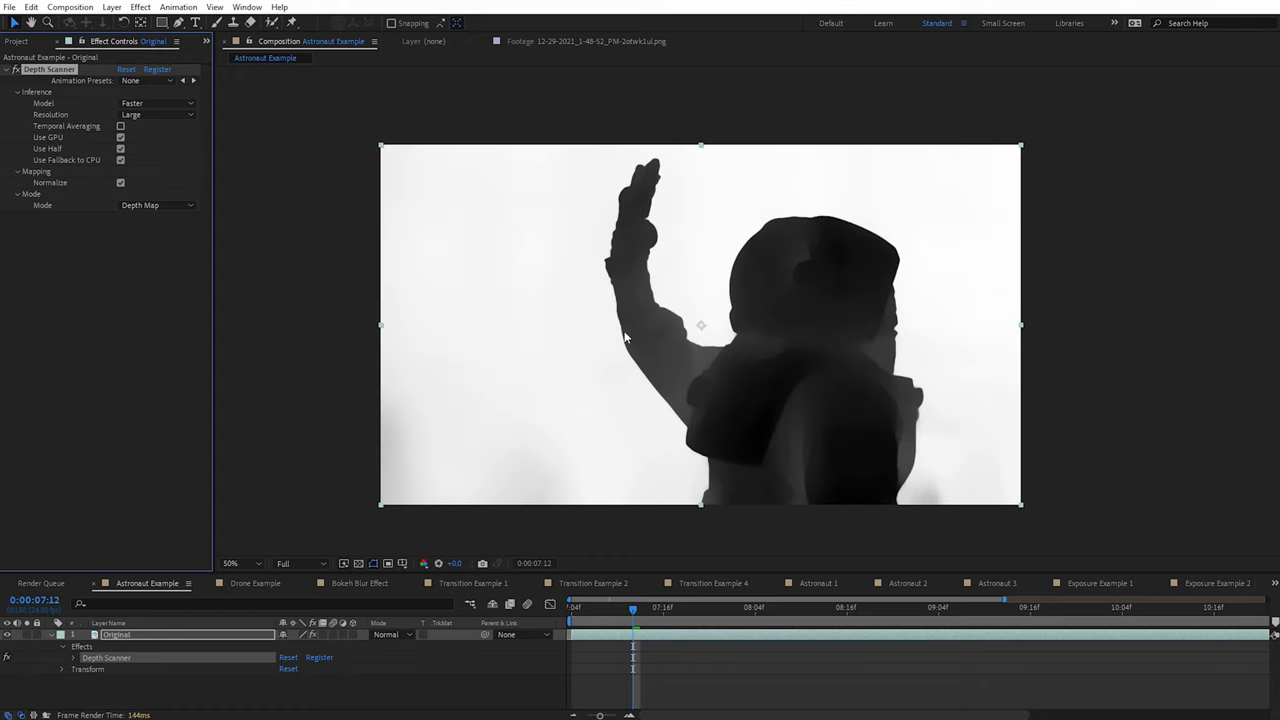
click(158, 115)
click(194, 189)
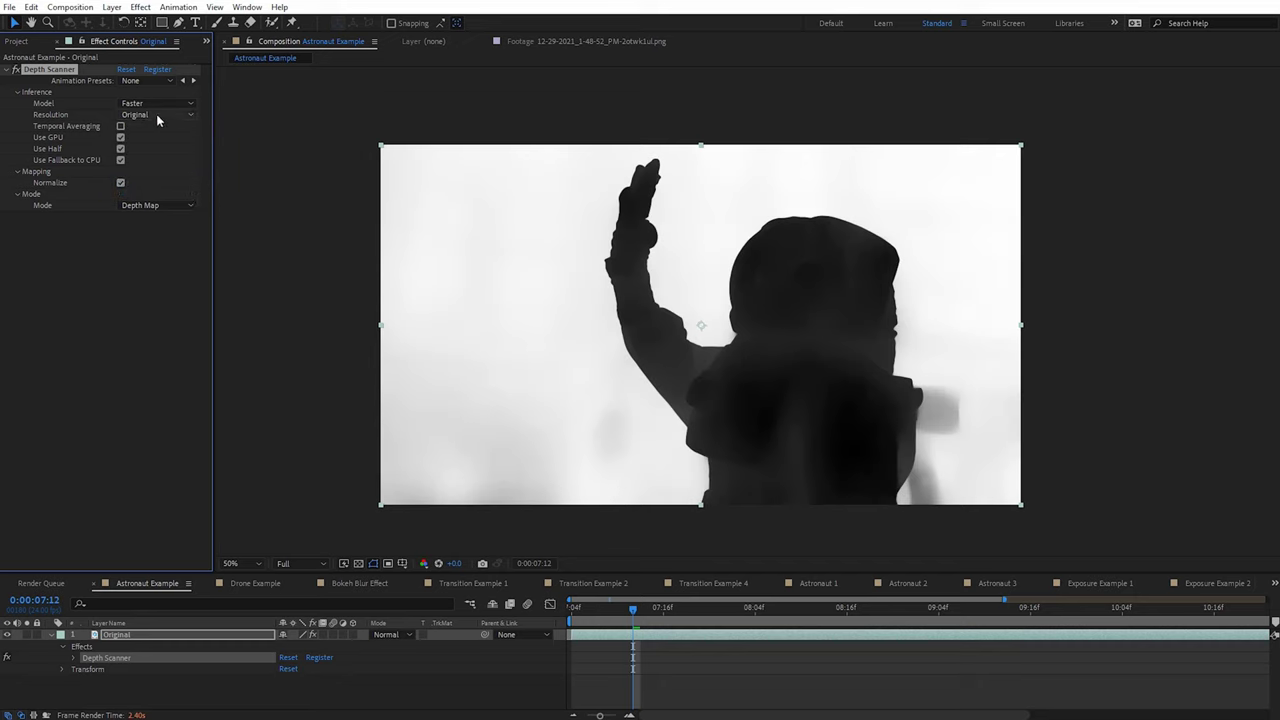
click(156, 114)
click(151, 173)
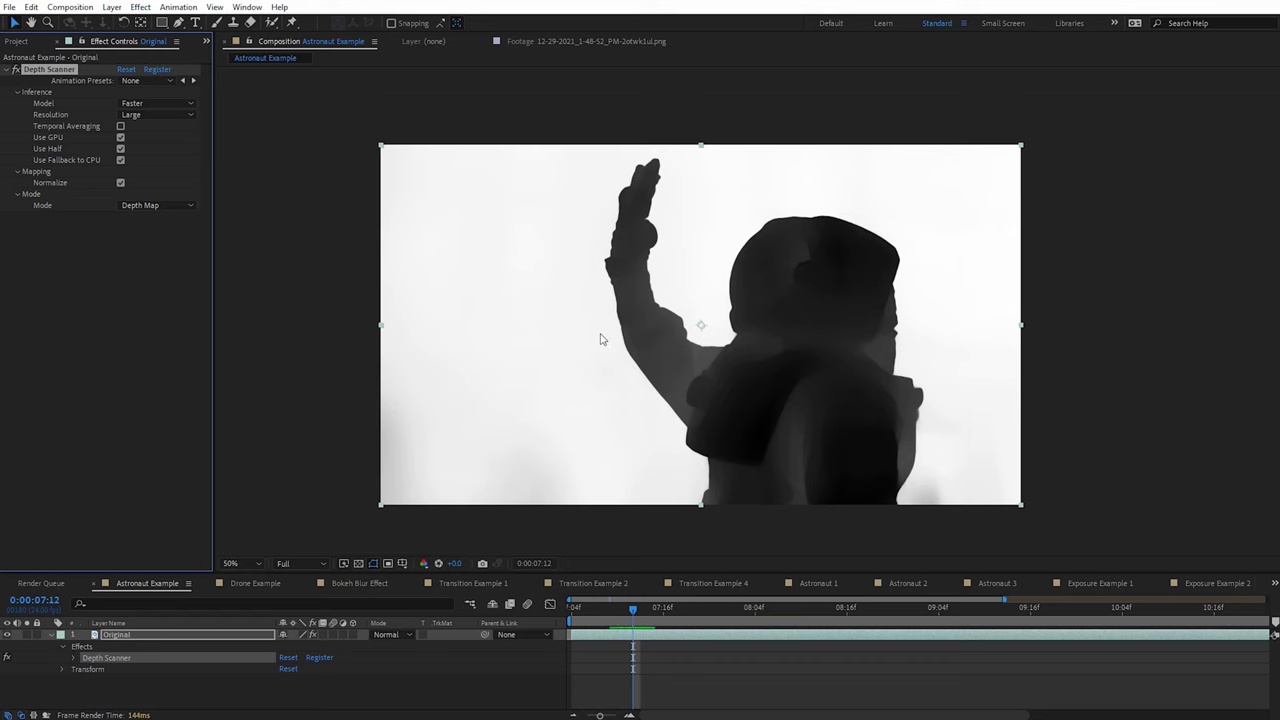
click(150, 112)
click(150, 173)
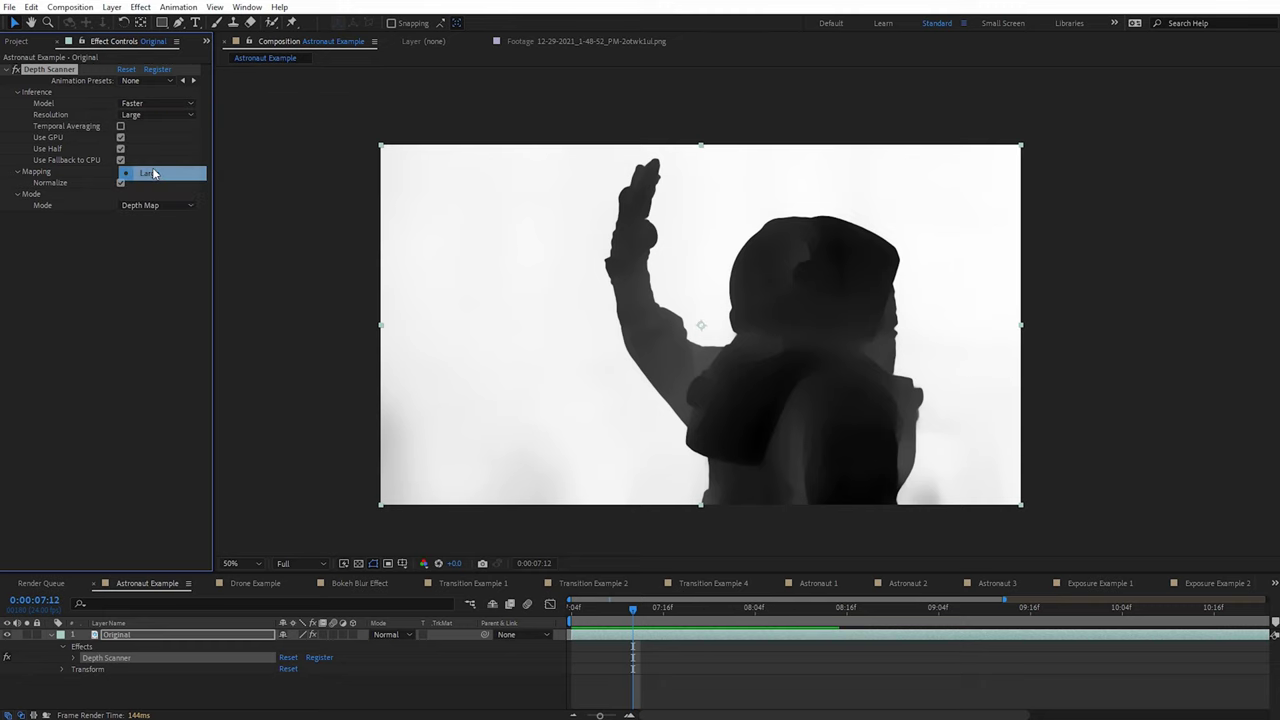
scroll(809, 282, up, 2)
scroll(781, 280, up, 1)
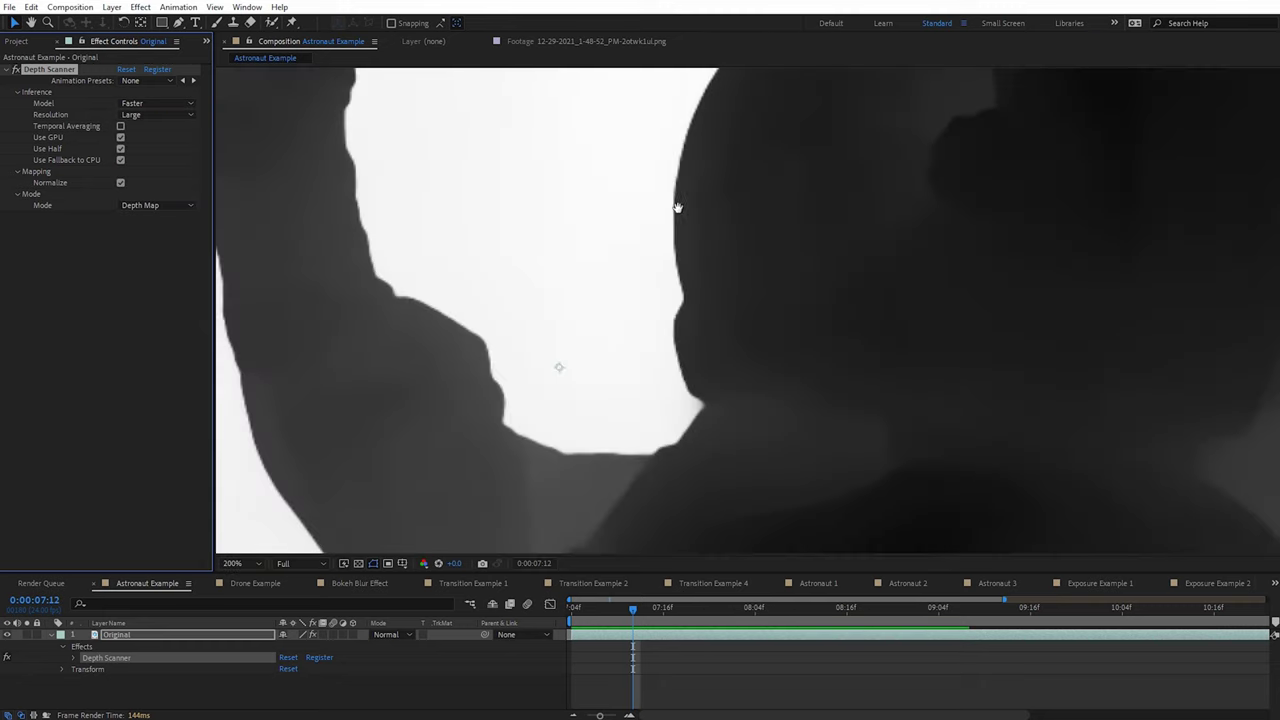
scroll(700, 280, up, 1)
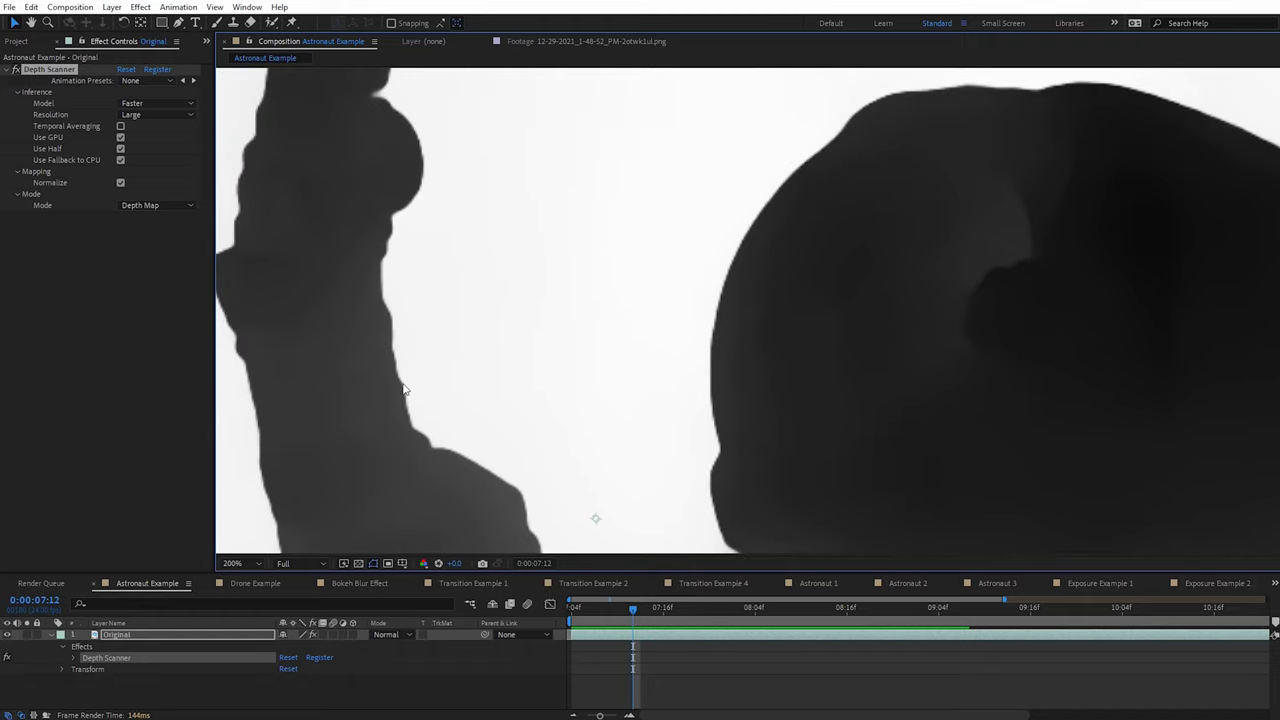
scroll(404, 388, down, 1)
key(h)
drag(743, 291, 605, 150)
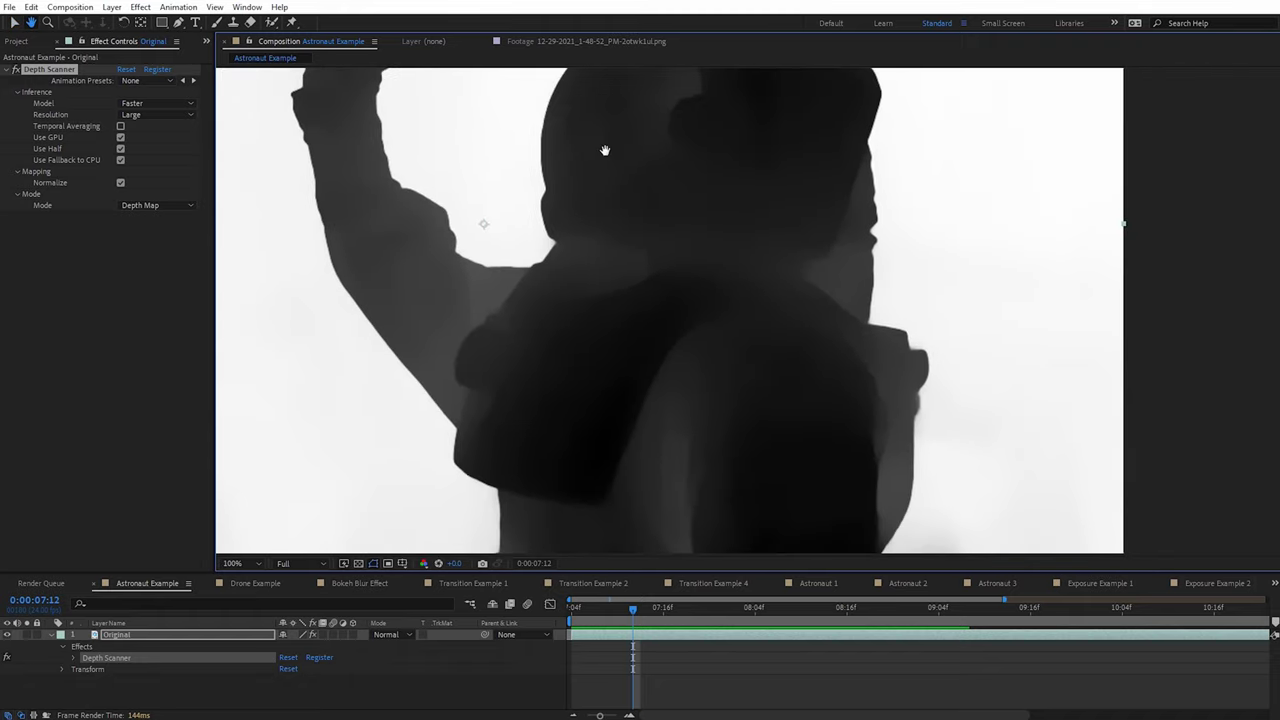
key(v)
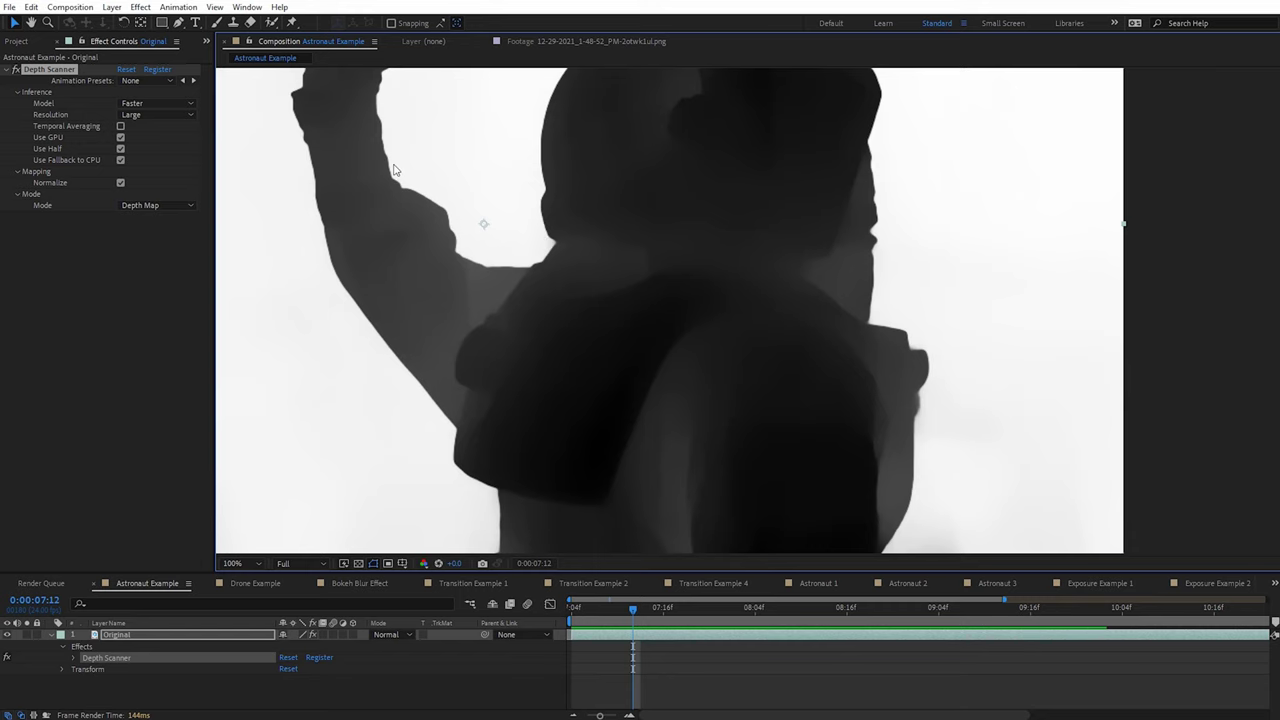
drag(546, 144, 684, 340)
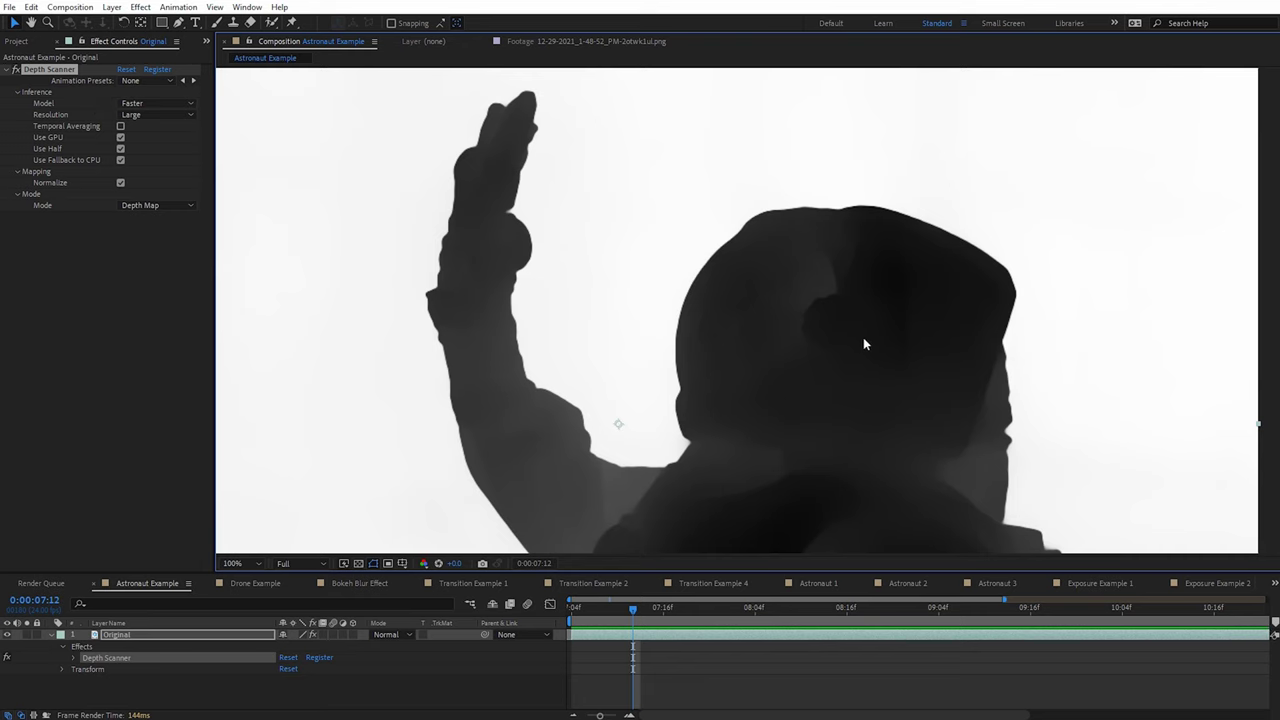
scroll(863, 337, down, 2)
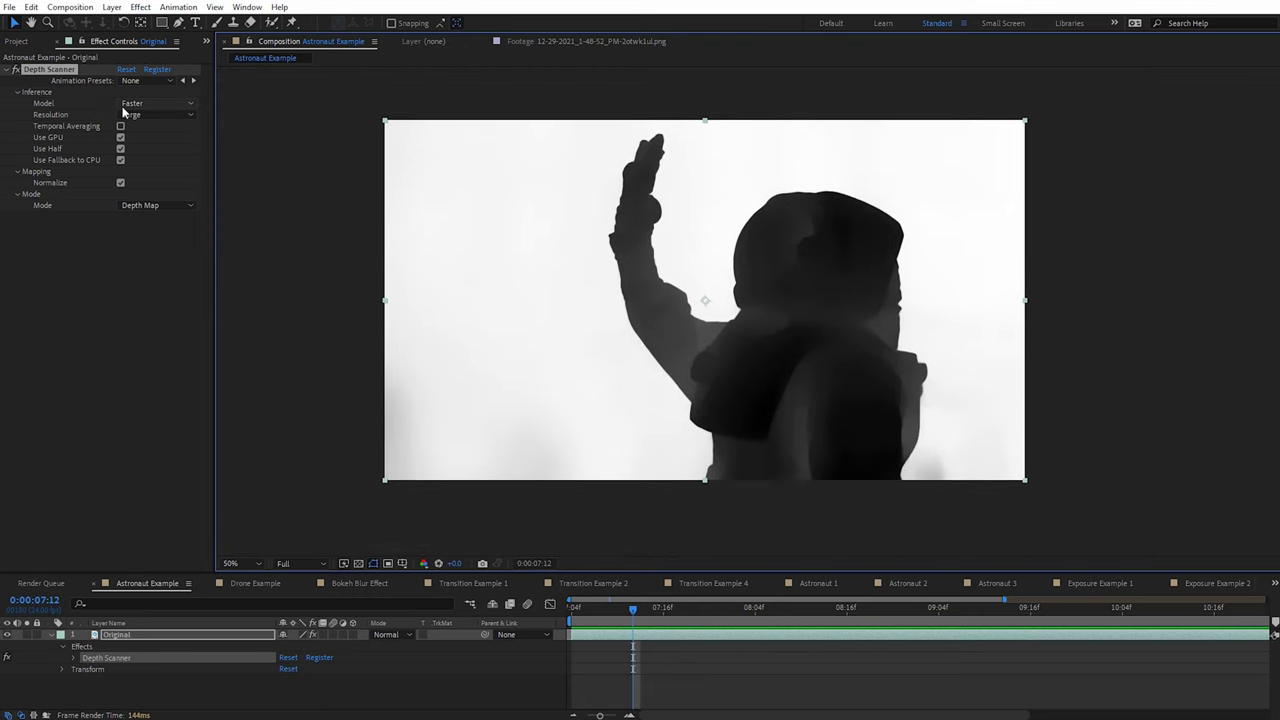
click(128, 105)
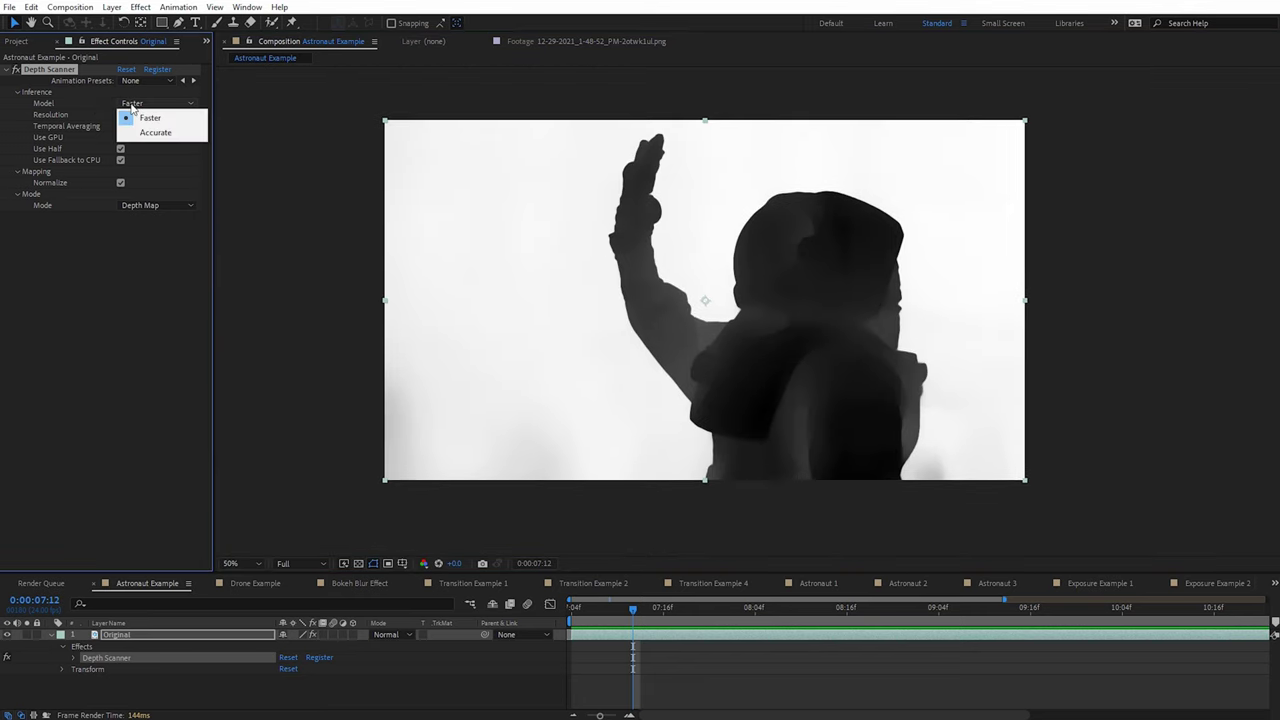
click(157, 133)
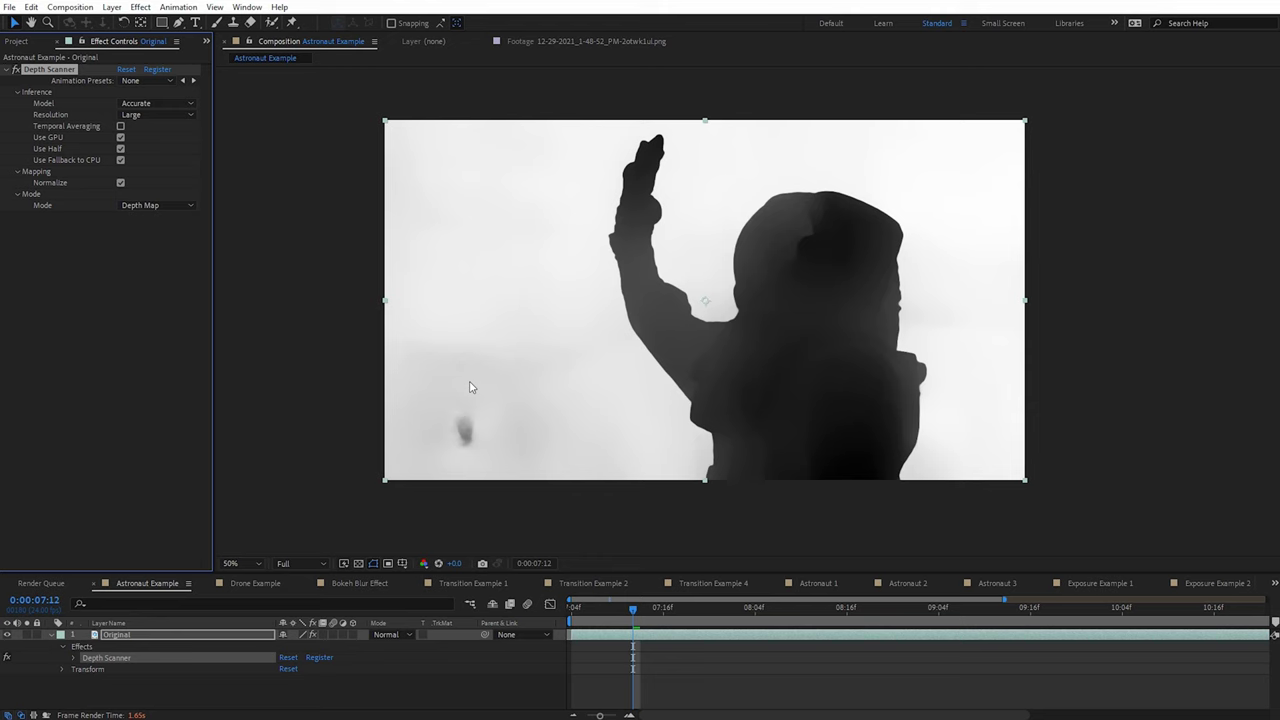
click(176, 105)
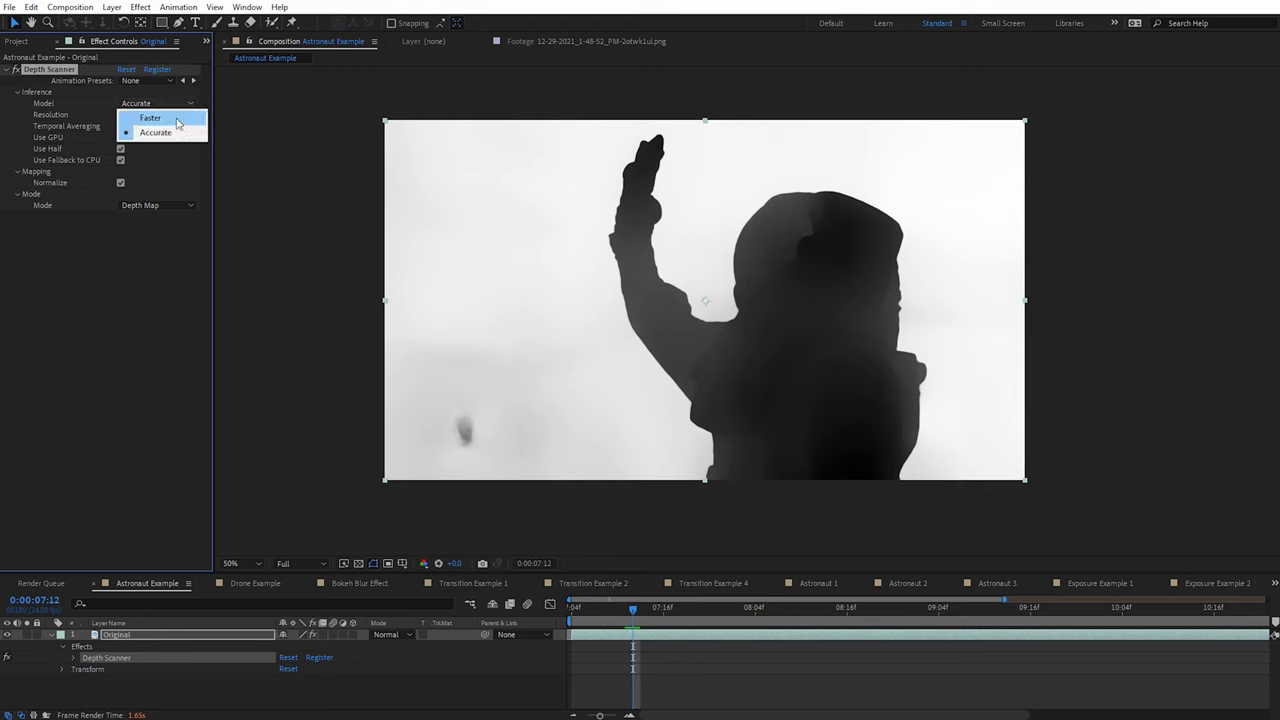
click(177, 120)
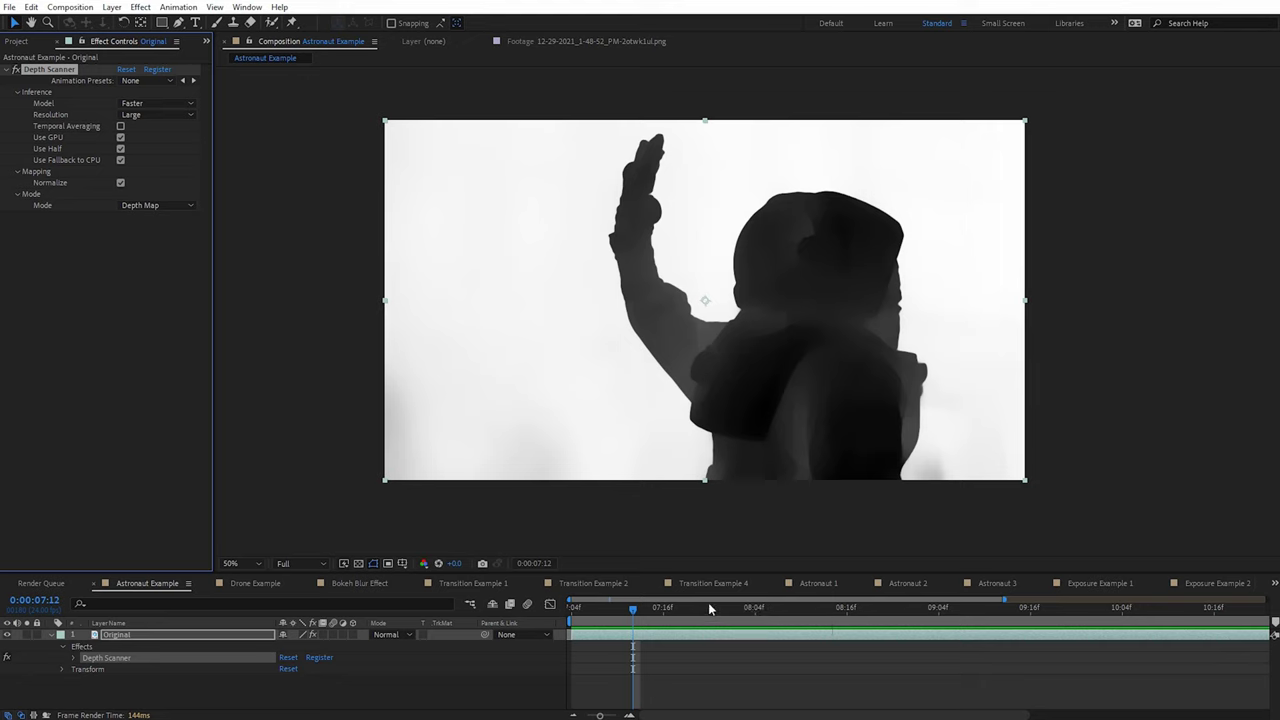
drag(632, 608, 806, 616)
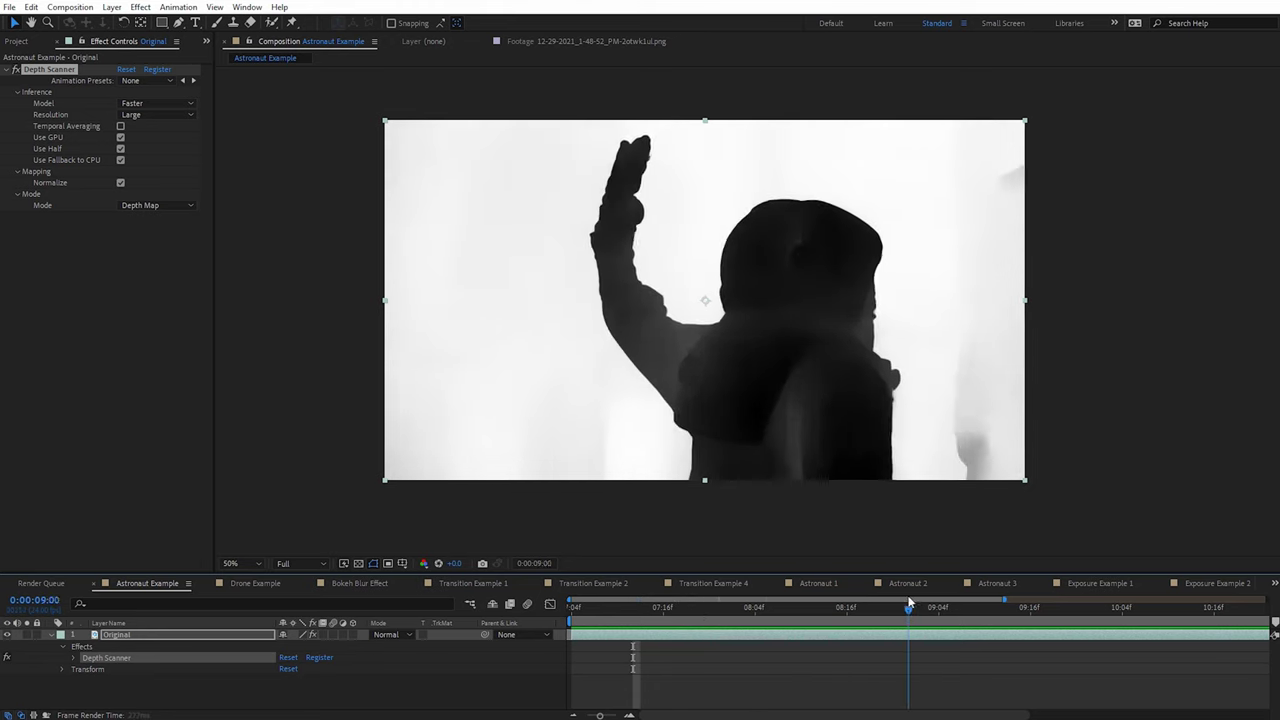
drag(929, 607, 616, 601)
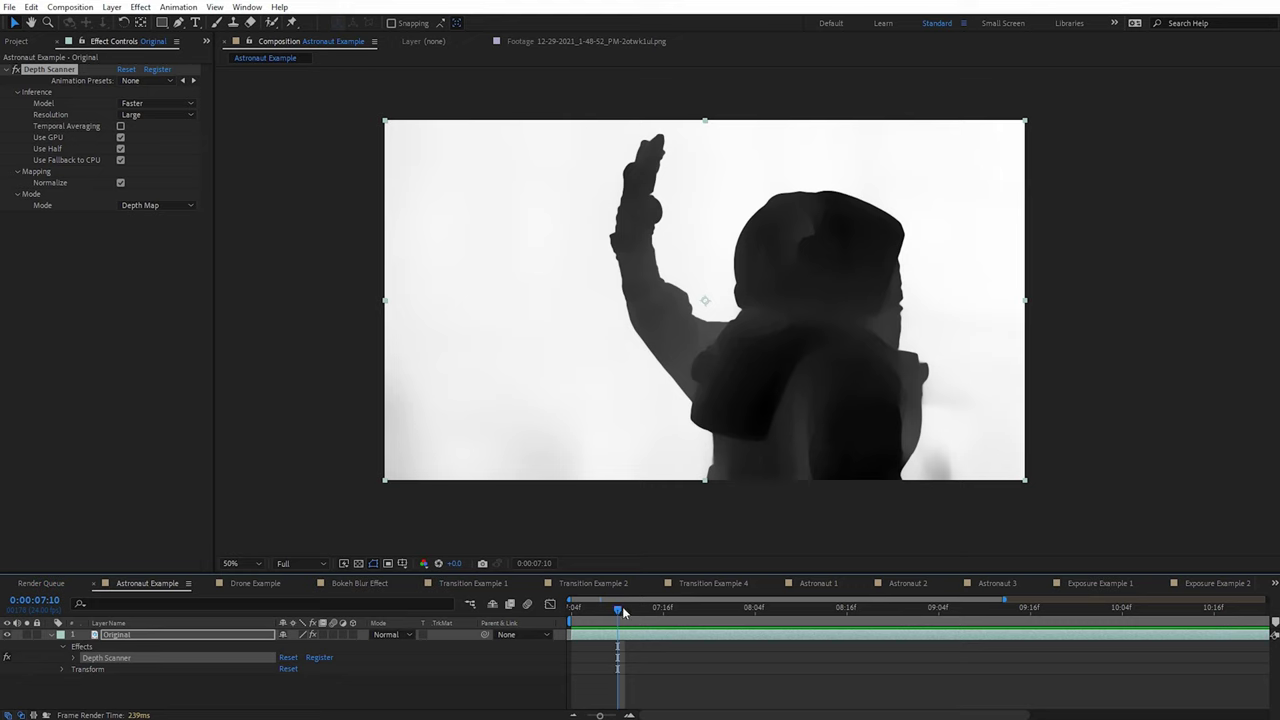
drag(618, 606, 658, 610)
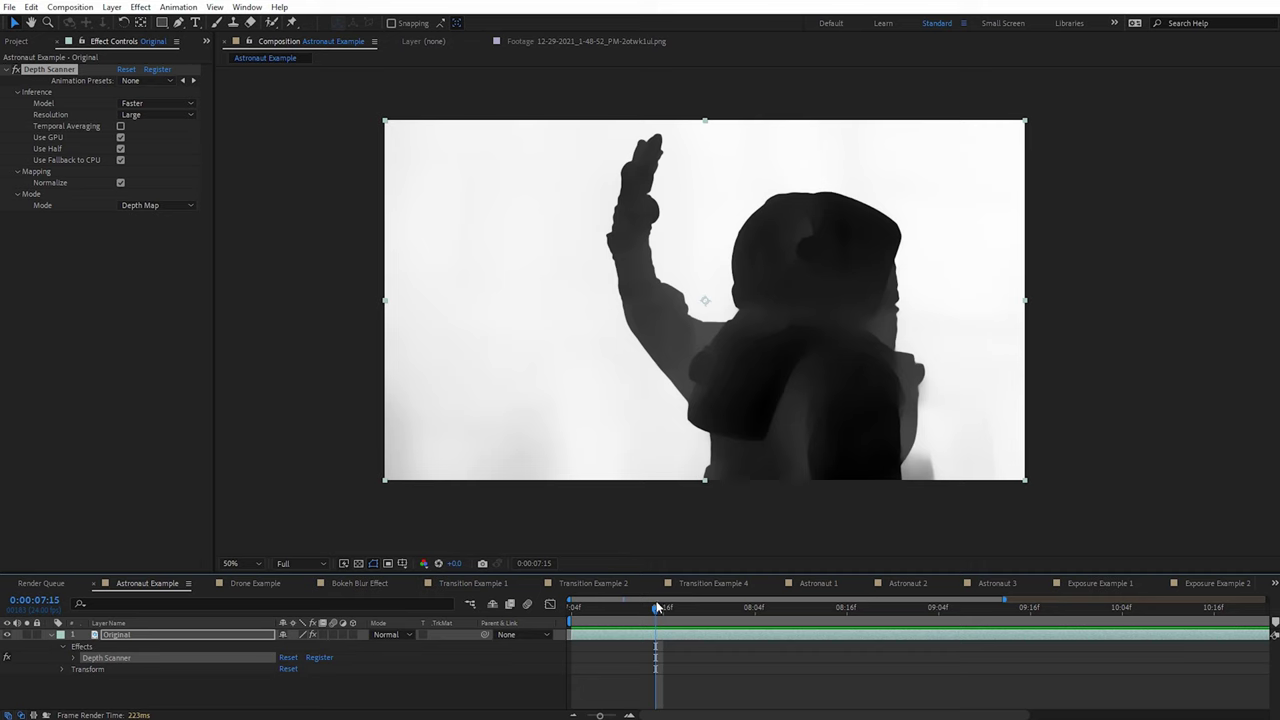
- Turn on Temporal Averaging and inspect the astronaut depth map a few frames ahead
click(120, 127)
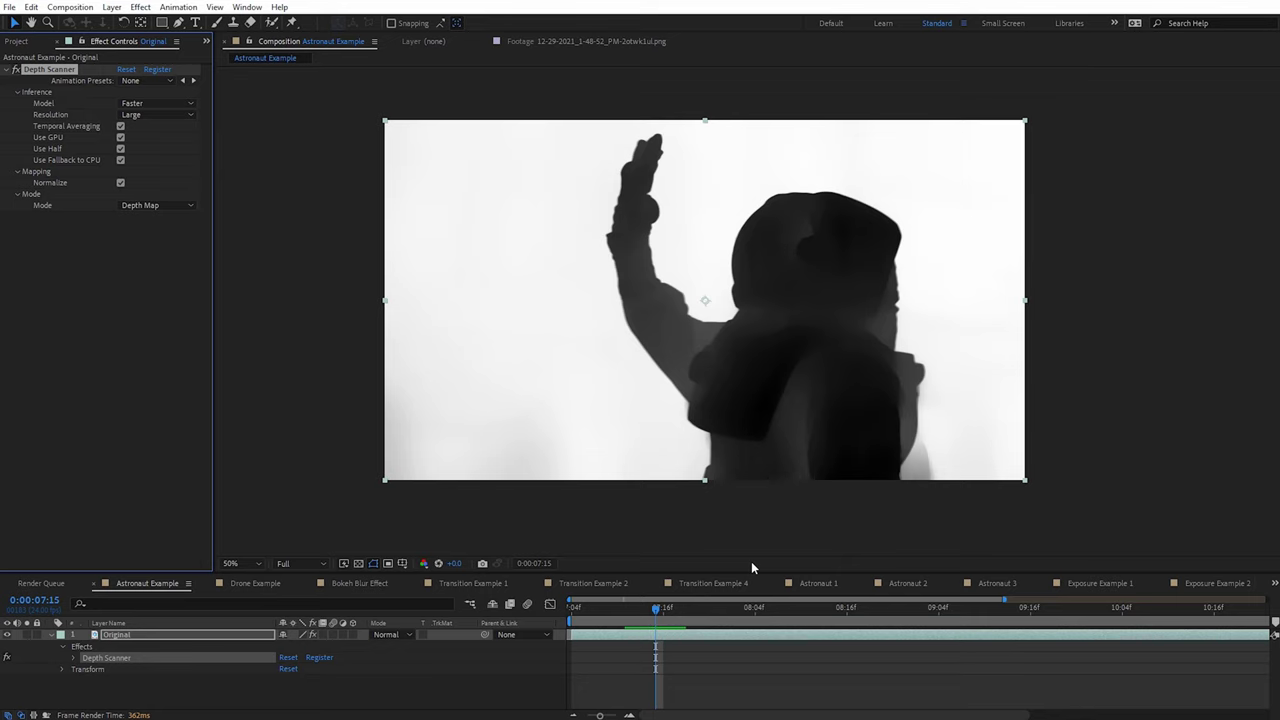
scroll(651, 210, up, 3)
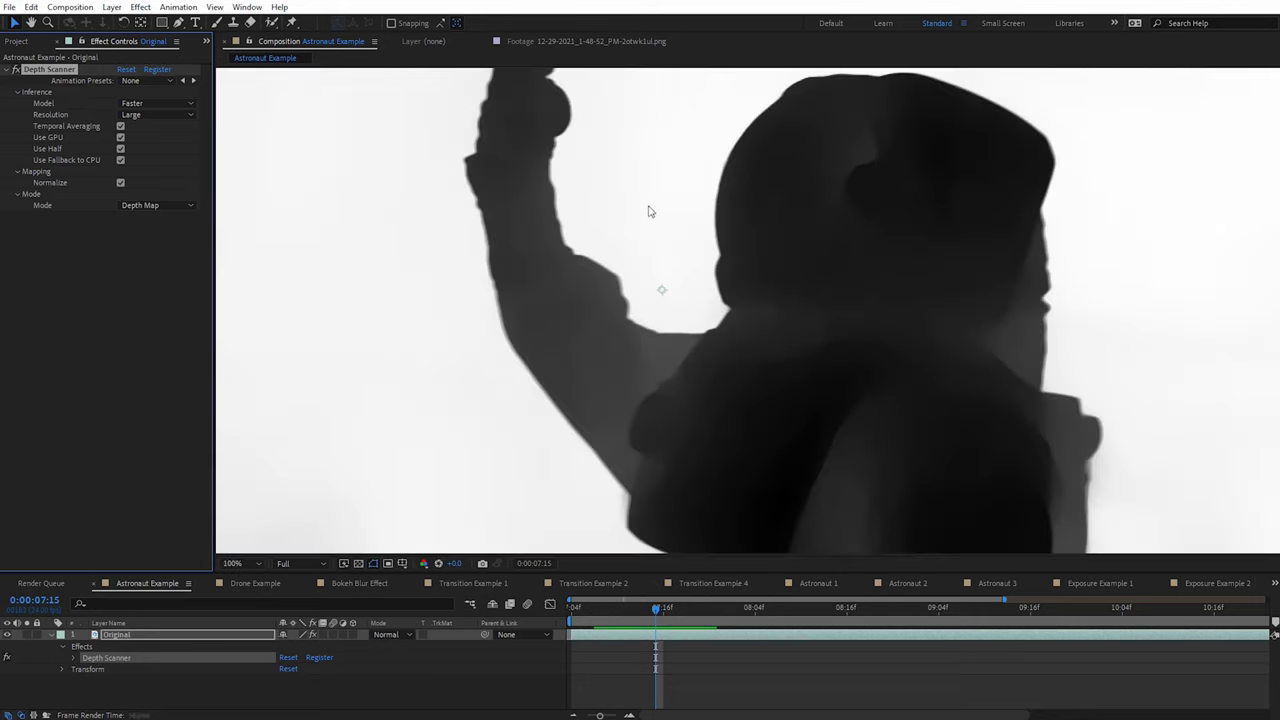
scroll(727, 321, up, 2)
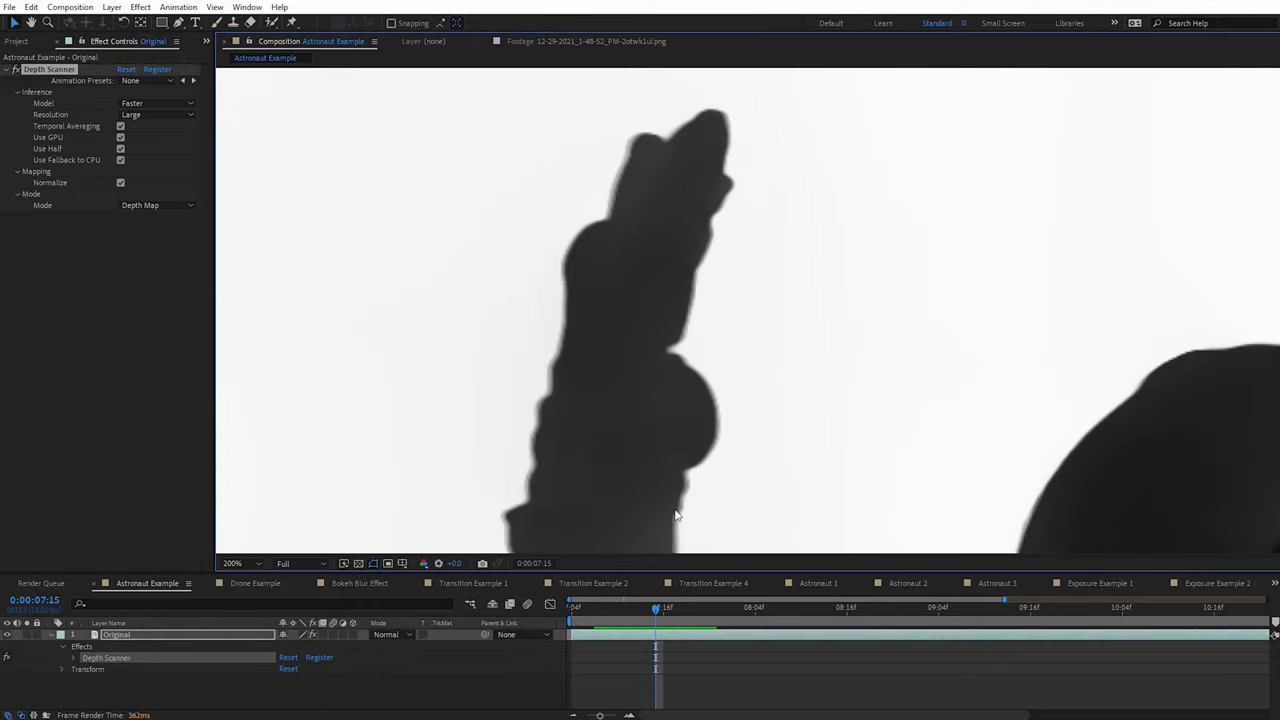
drag(660, 617, 688, 612)
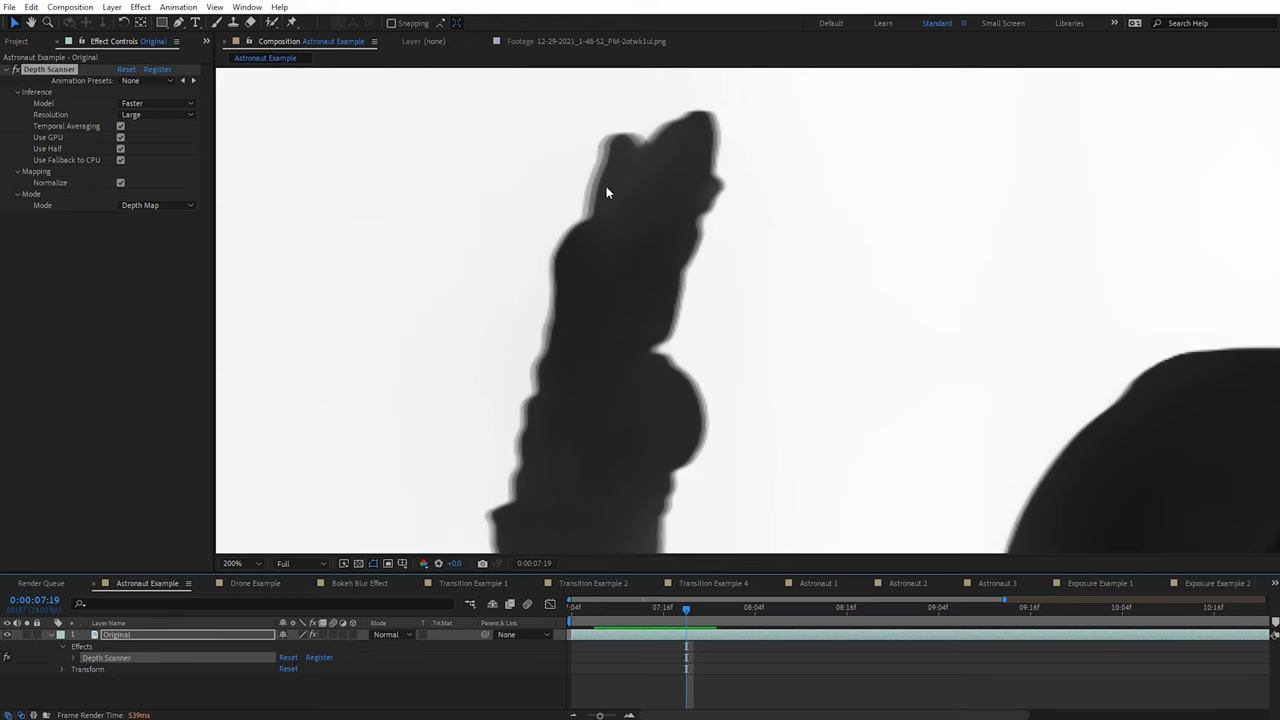
key(comma)
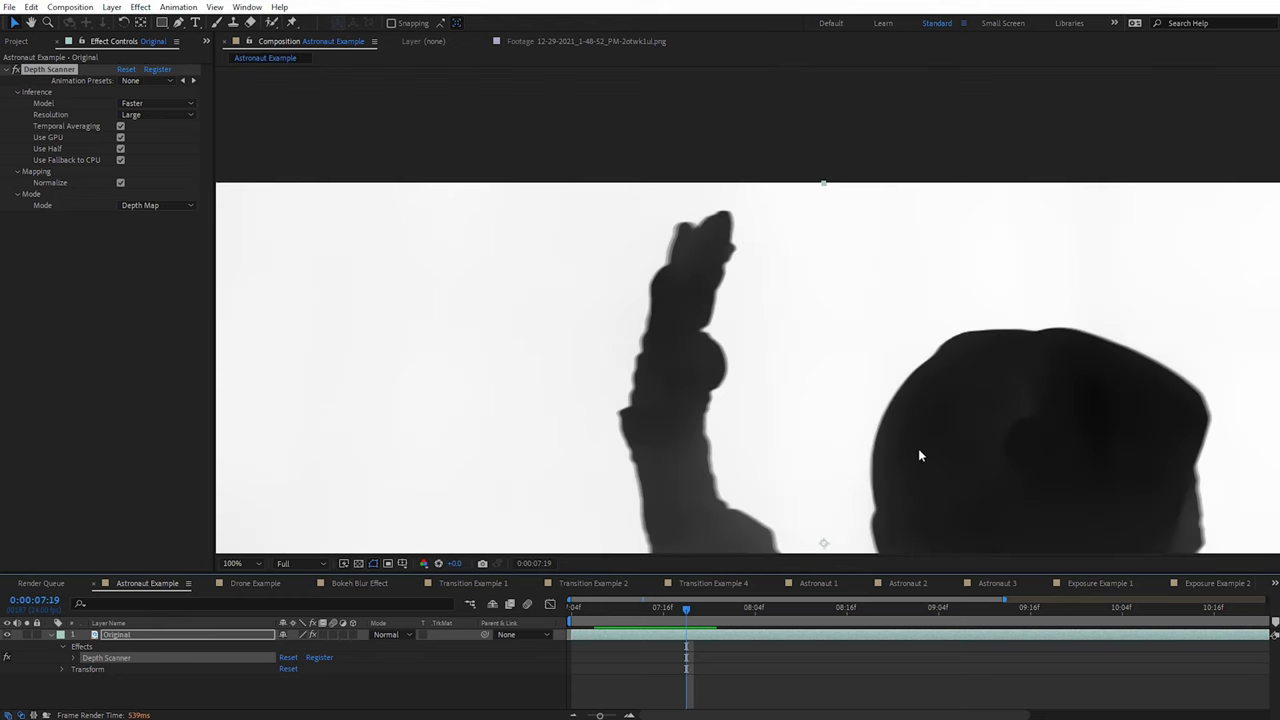
key(comma)
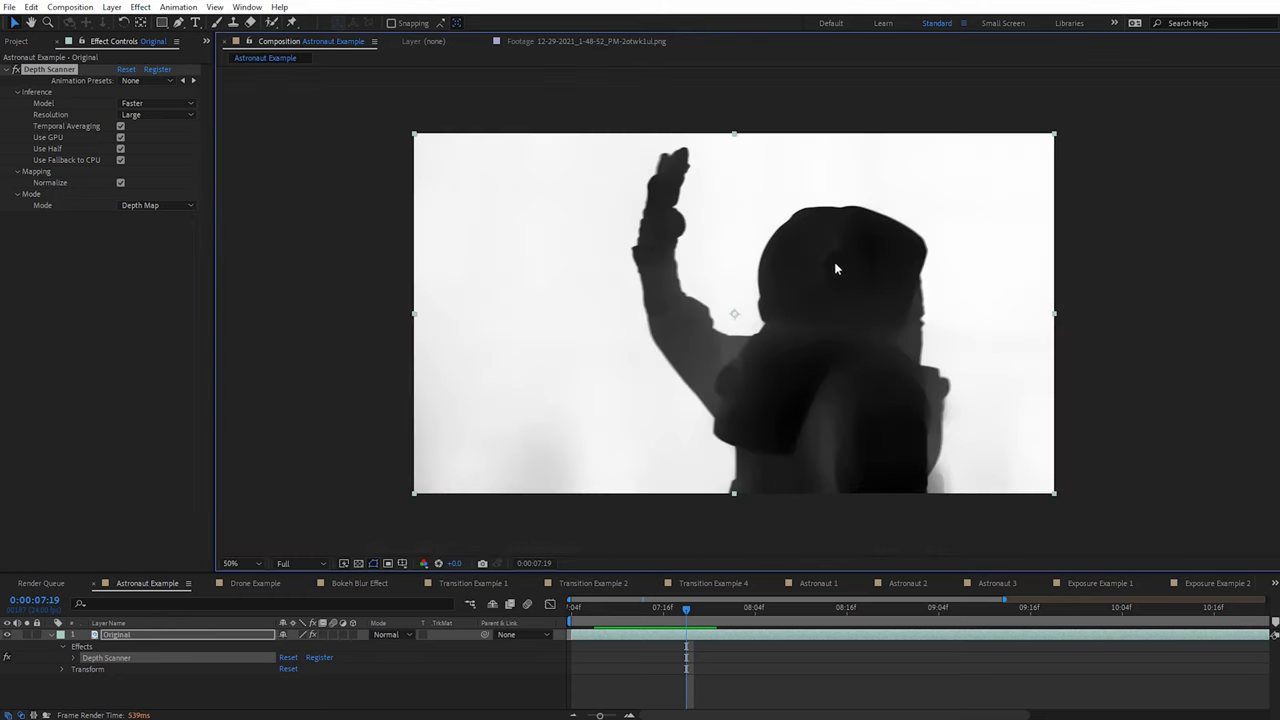
drag(837, 286, 826, 300)
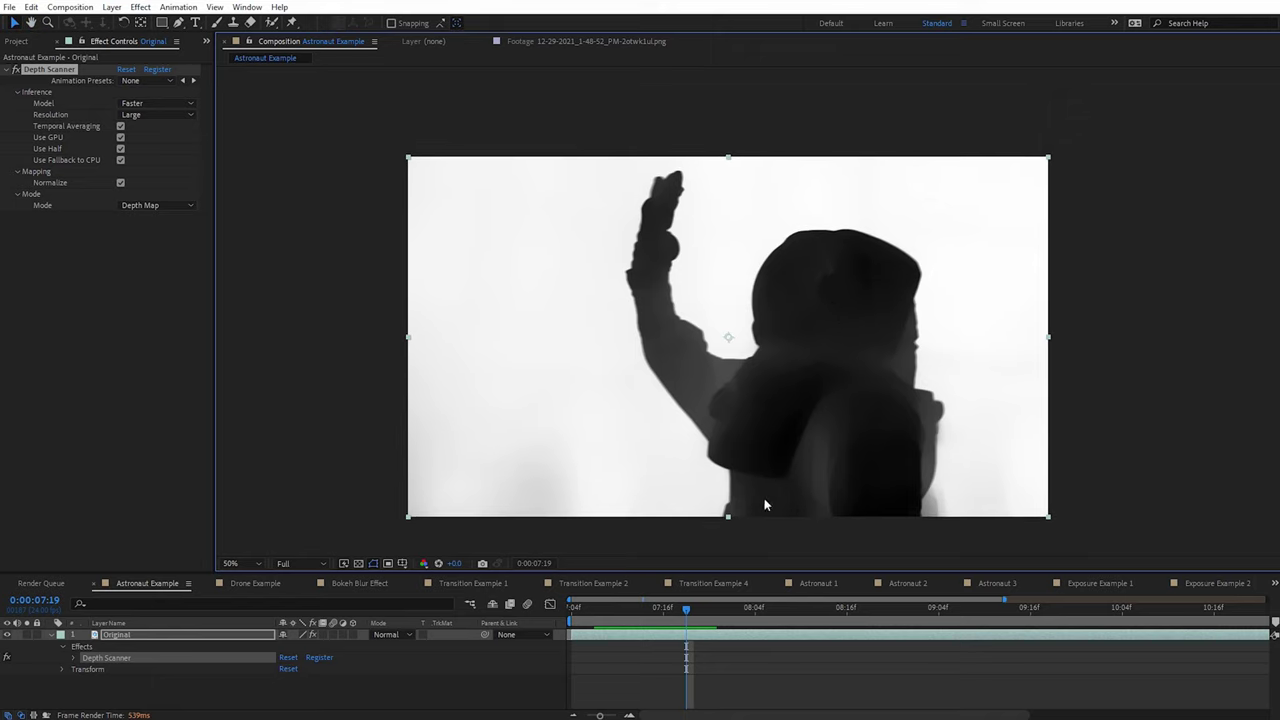
- Scrub the astronaut depth map to frame 0:00:08:03
mouse_move(690, 611)
mouse_down()
mouse_move(618, 615)
mouse_move(708, 621)
mouse_move(700, 609)
mouse_up()
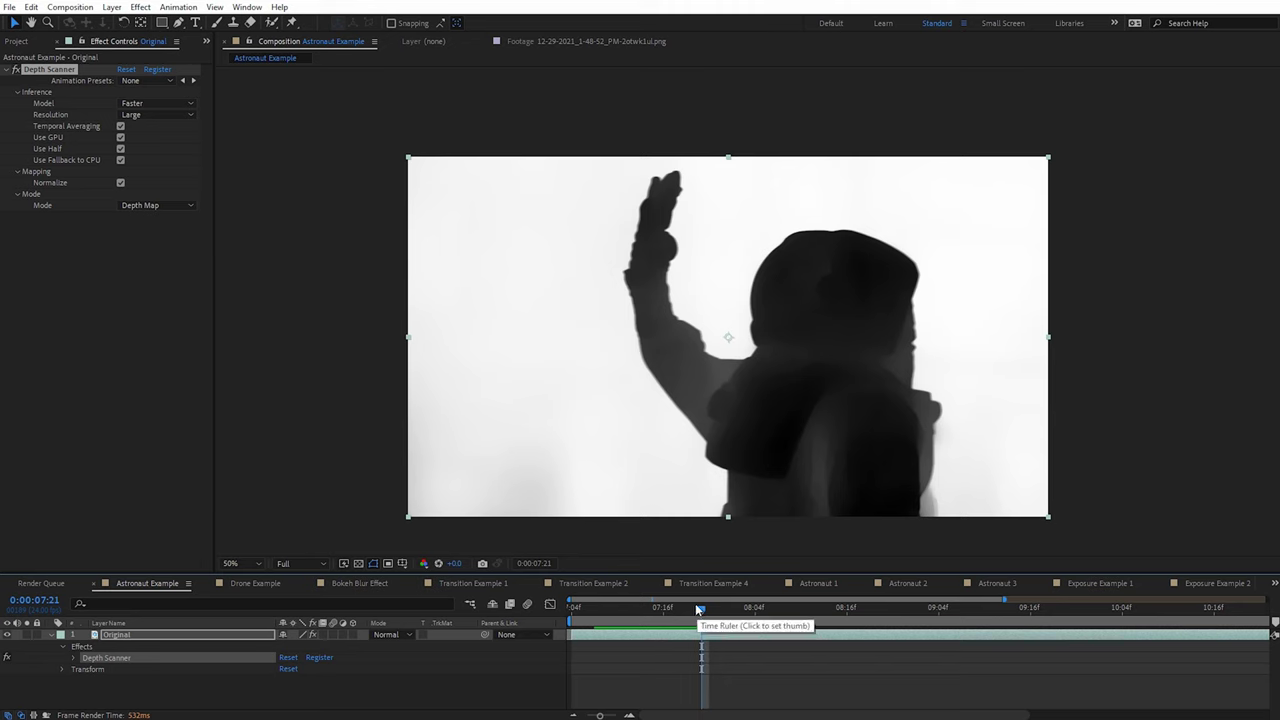
drag(699, 609, 694, 610)
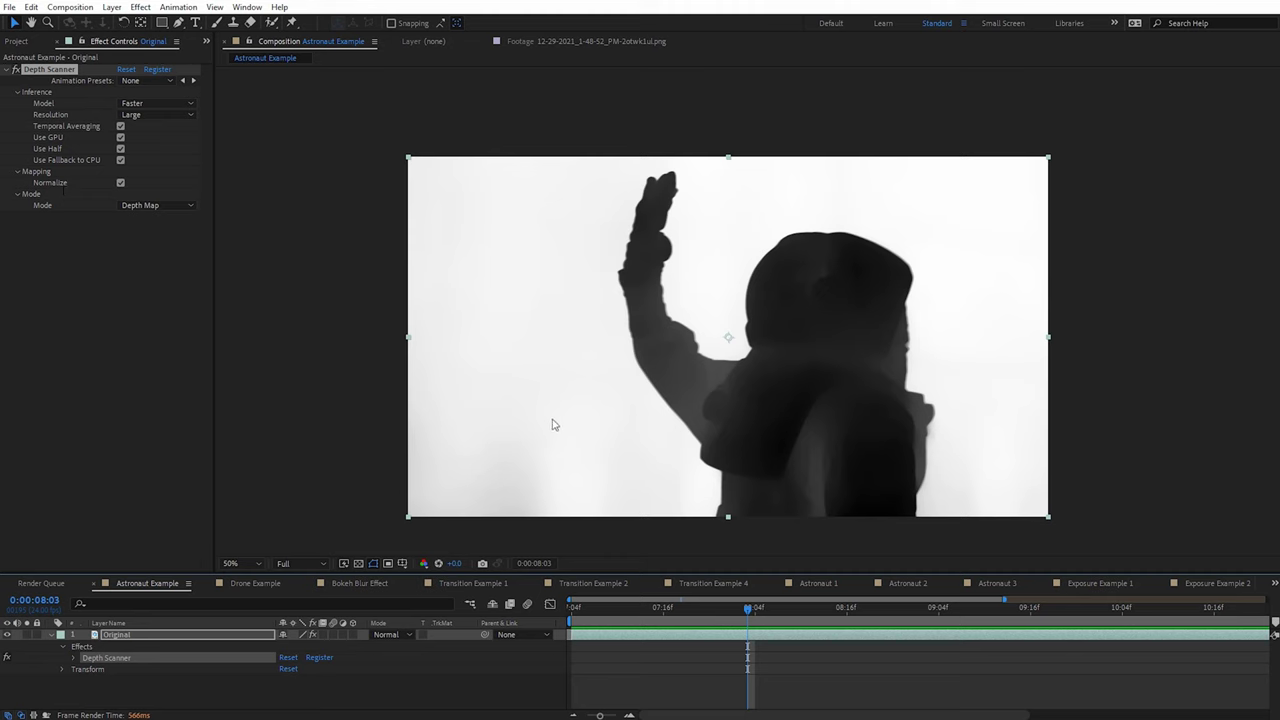
click(120, 184)
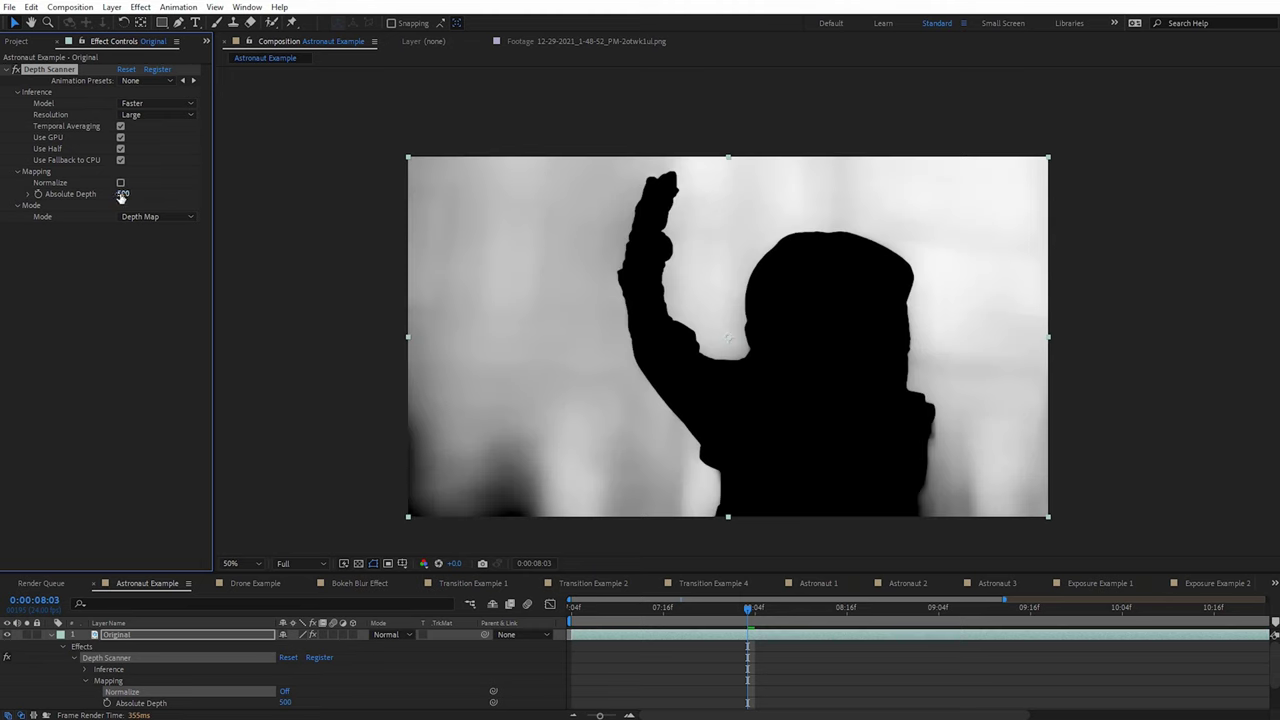
drag(122, 194, 309, 185)
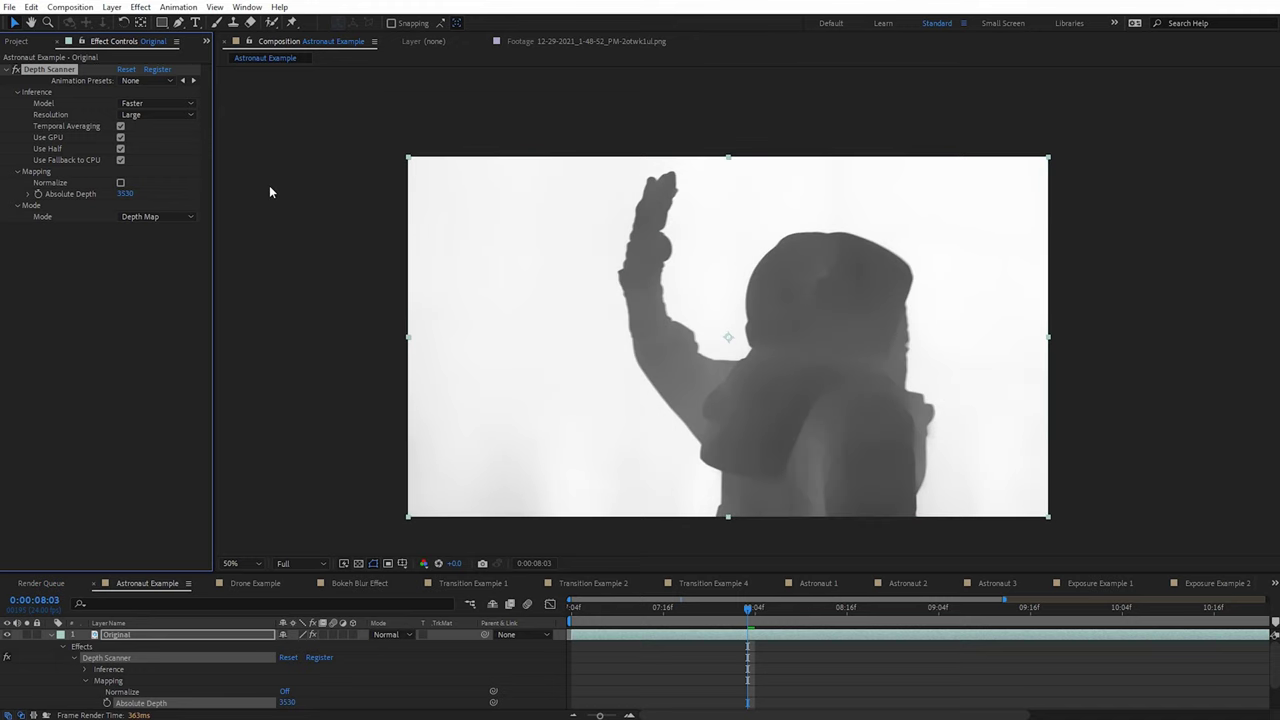
click(120, 182)
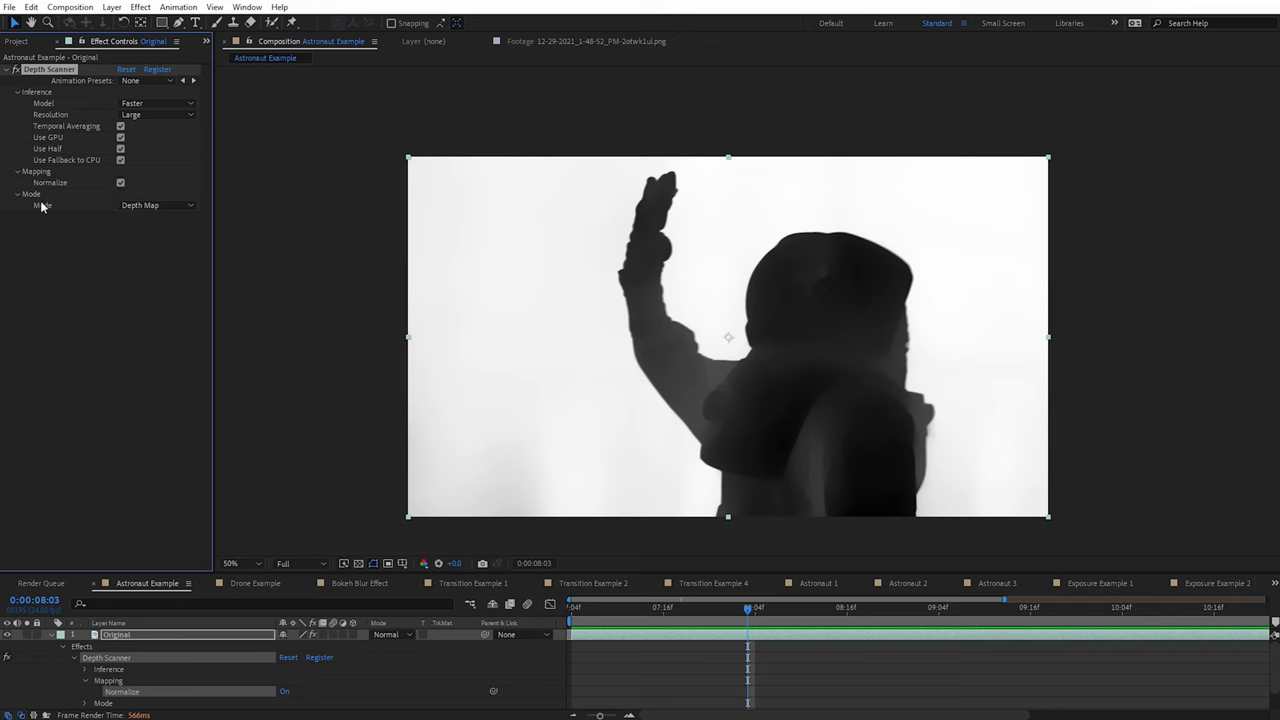
- Switch Depth Scanner to Slicing mode, lower Maximum to blacken the background, then open Drone Example
click(148, 207)
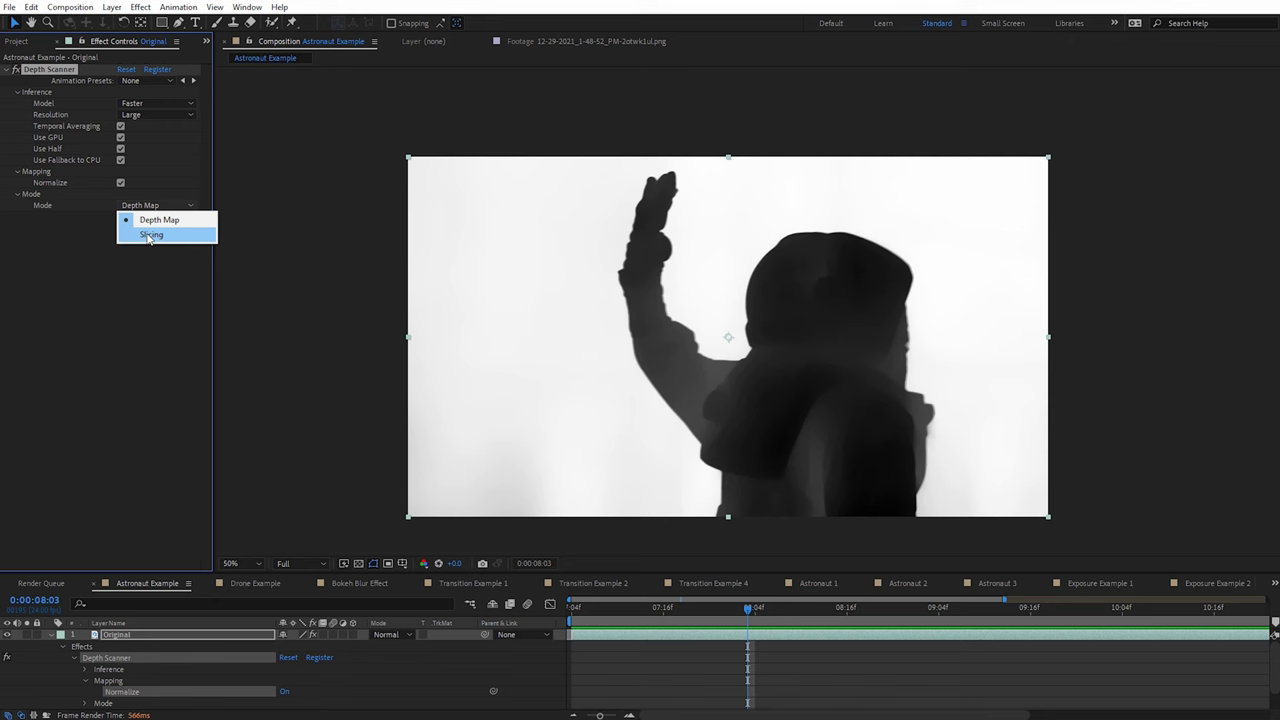
click(148, 235)
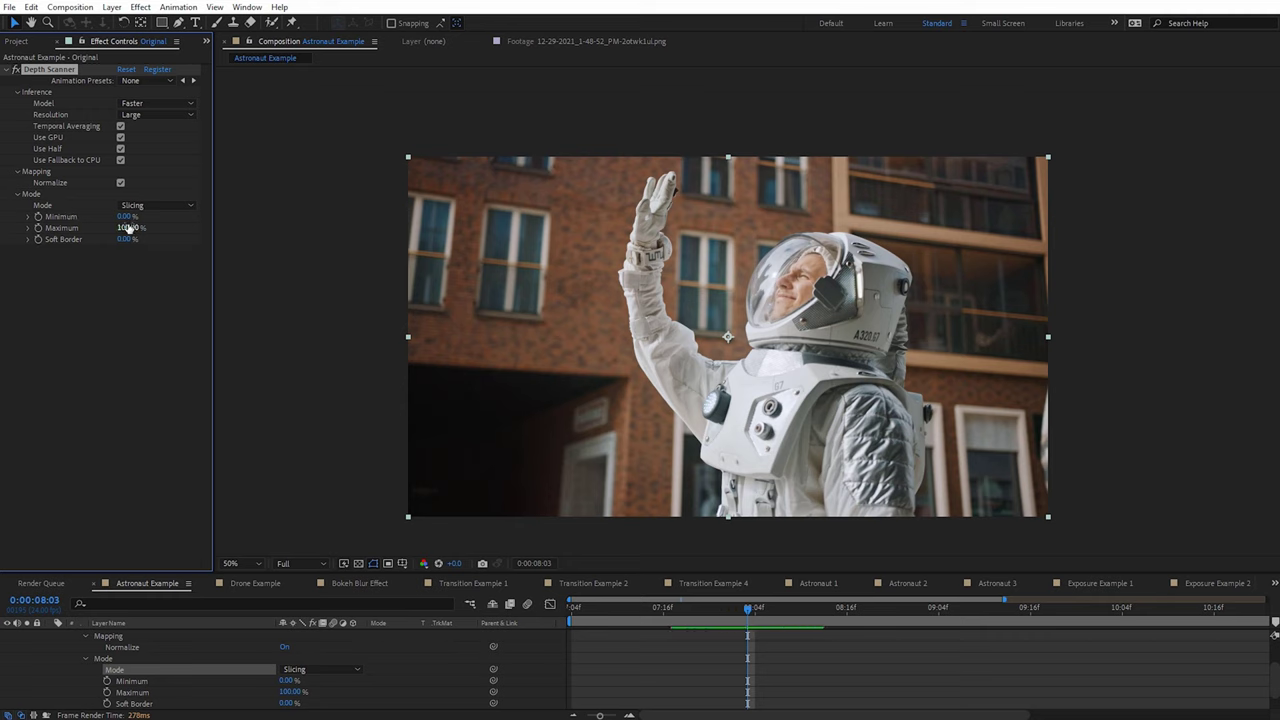
mouse_move(129, 231)
mouse_down()
mouse_move(81, 227)
mouse_move(200, 207)
mouse_move(120, 216)
mouse_up()
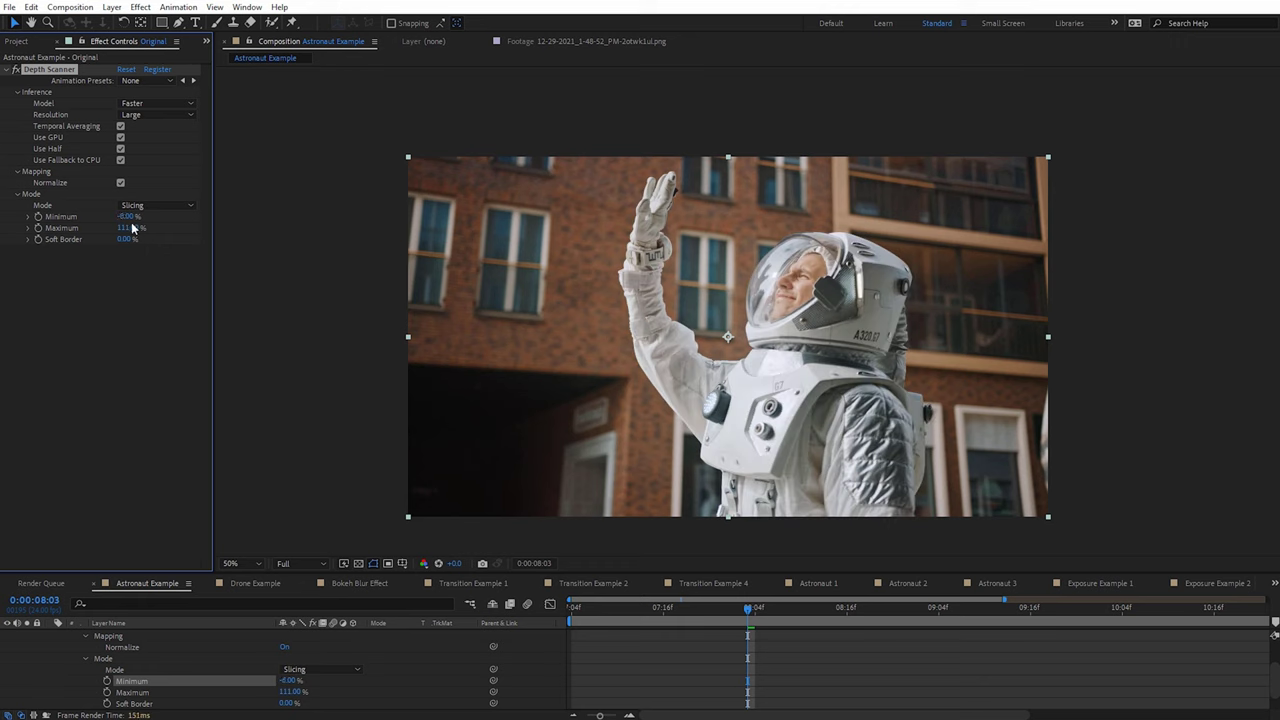
click(256, 583)
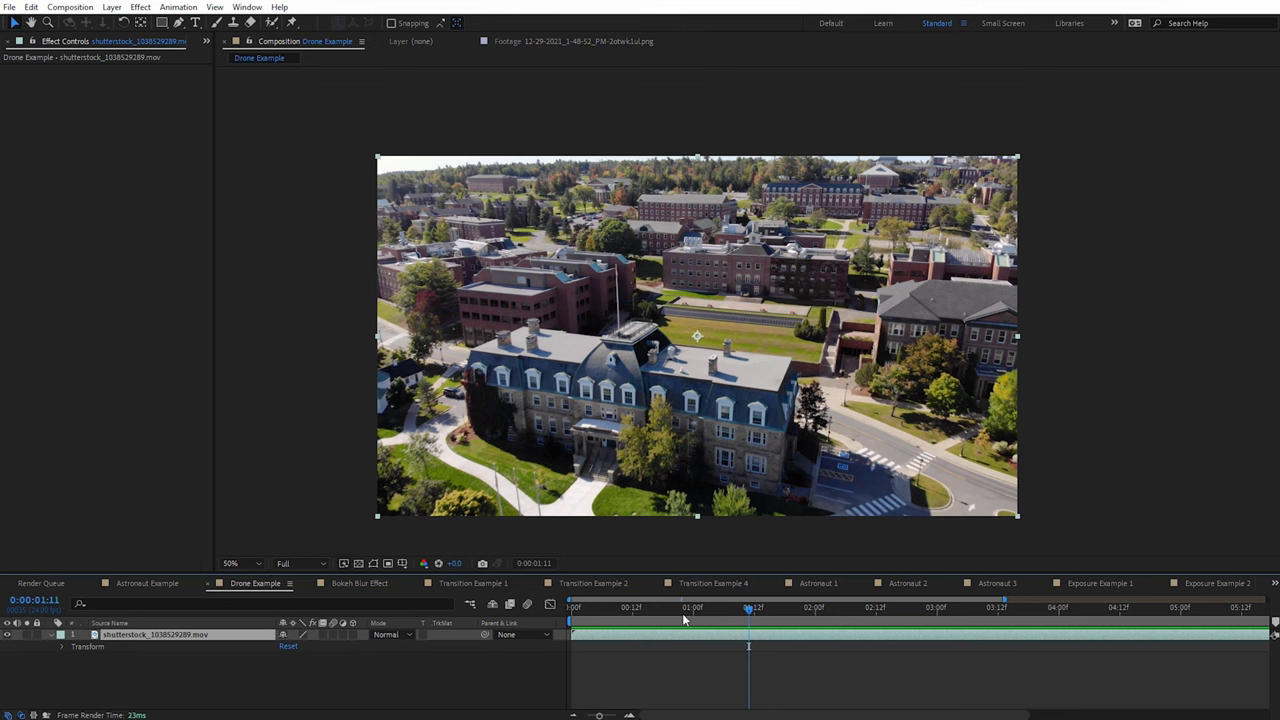
- At frame 0:00:01:07, apply Depth Scanner to the drone clip with Large resolution
drag(684, 617, 729, 610)
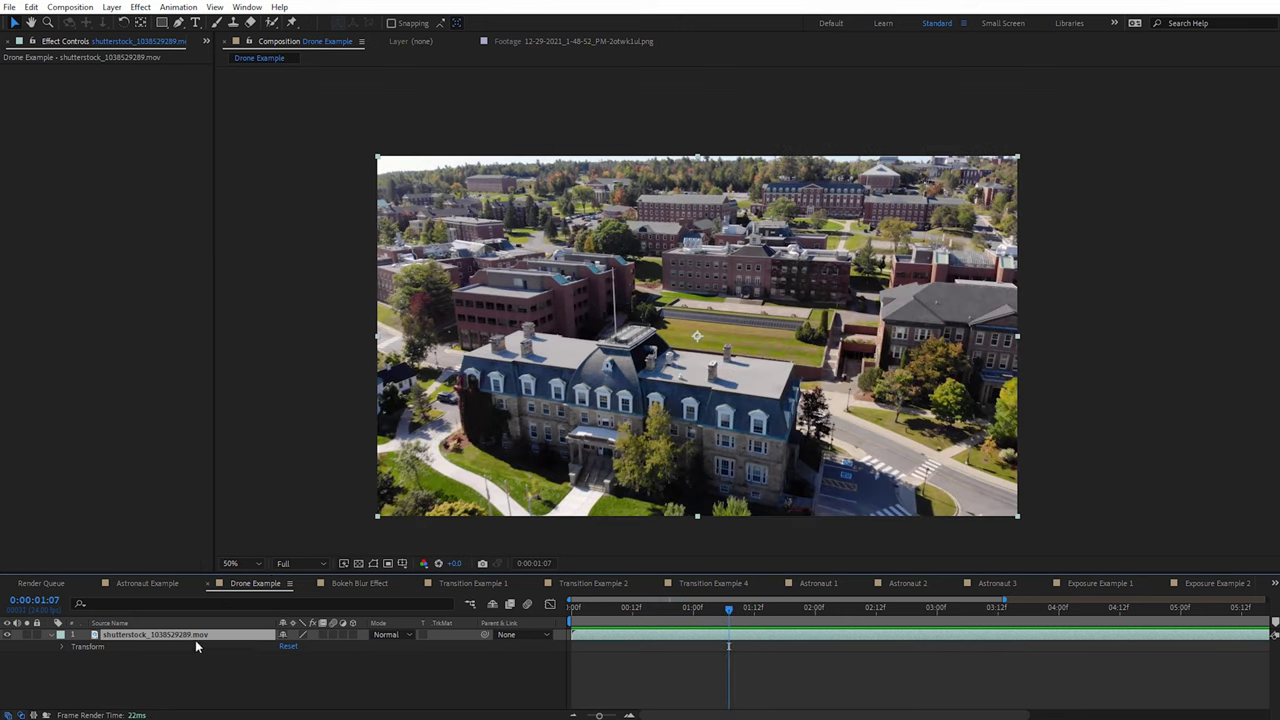
click(140, 8)
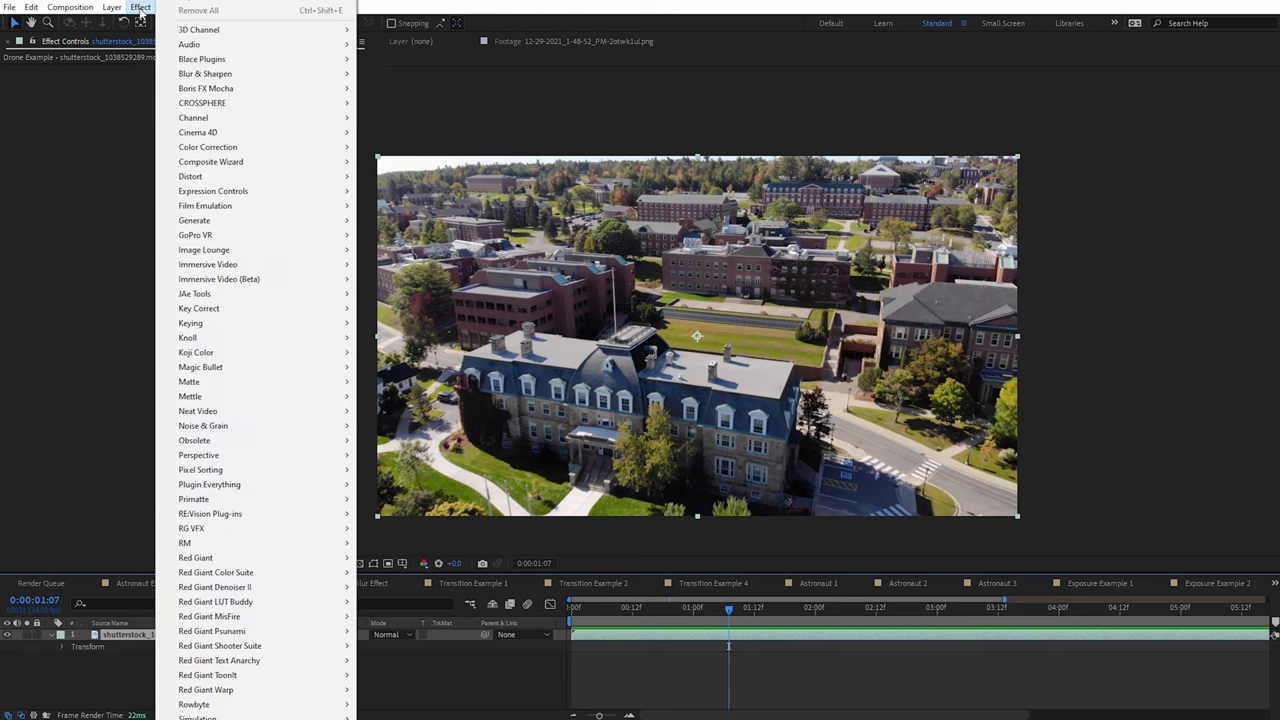
mouse_move(205, 63)
click(400, 62)
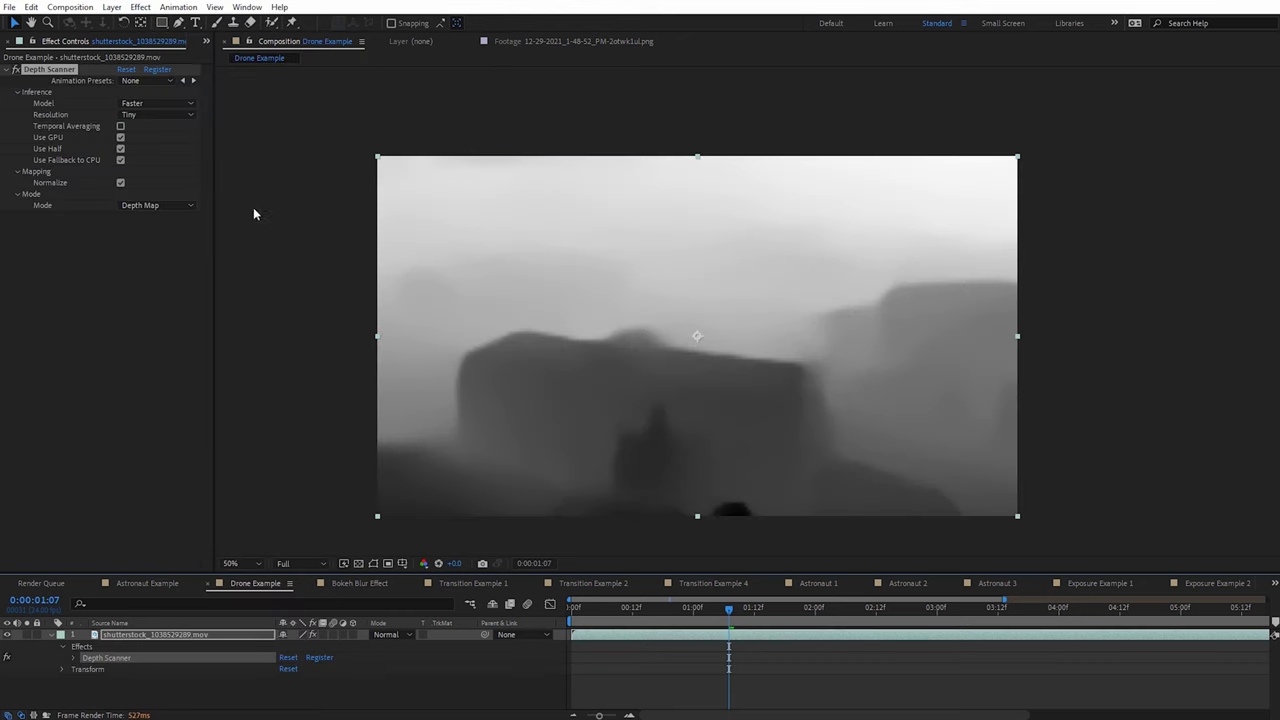
click(155, 115)
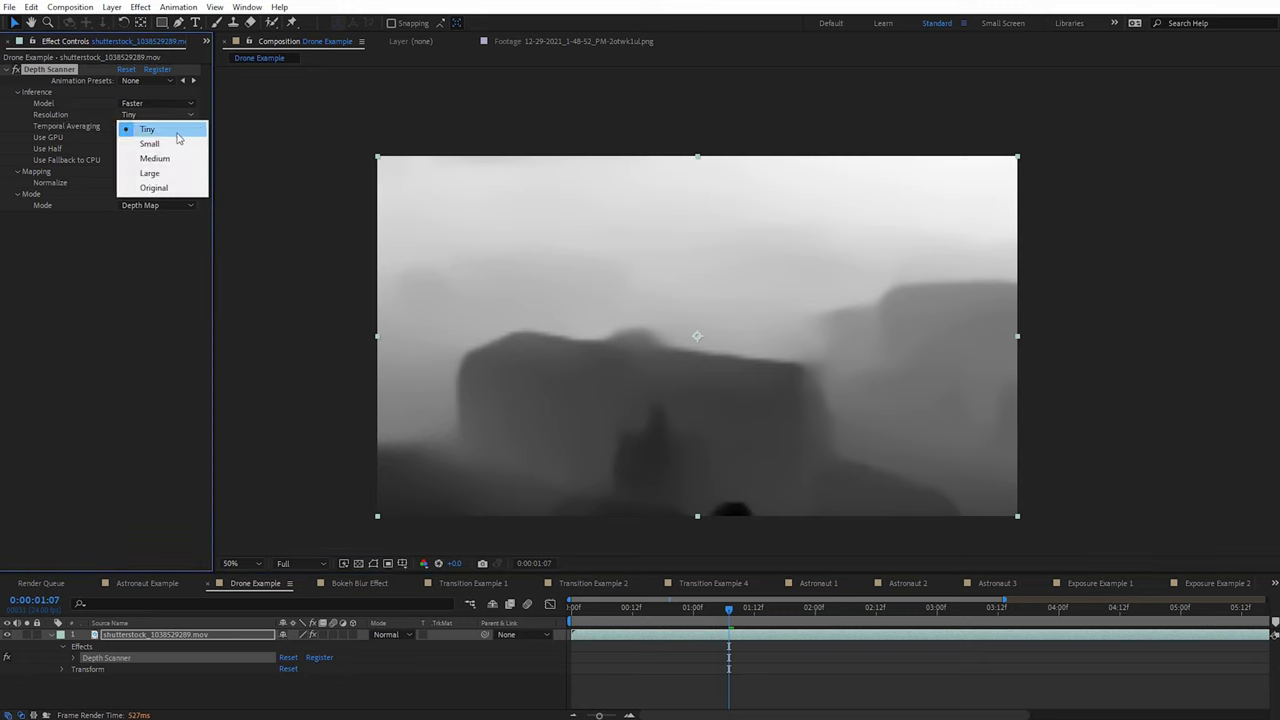
click(175, 173)
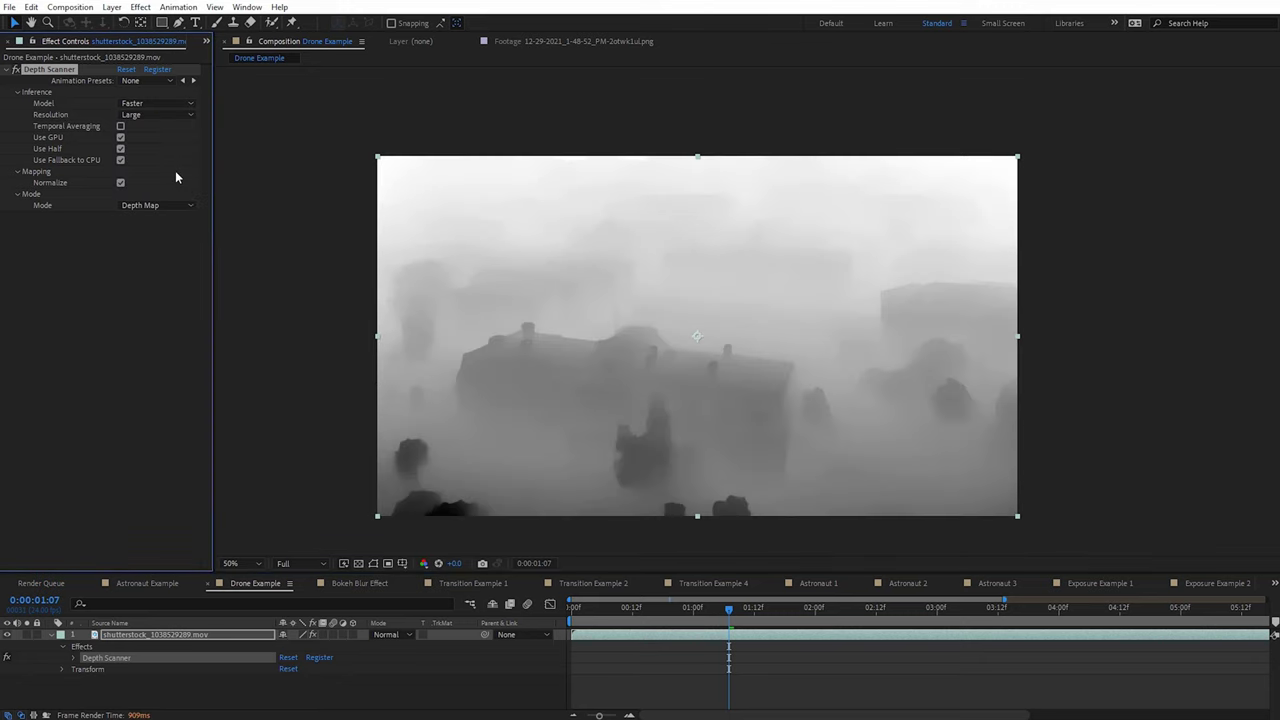
scroll(688, 380, up, 2)
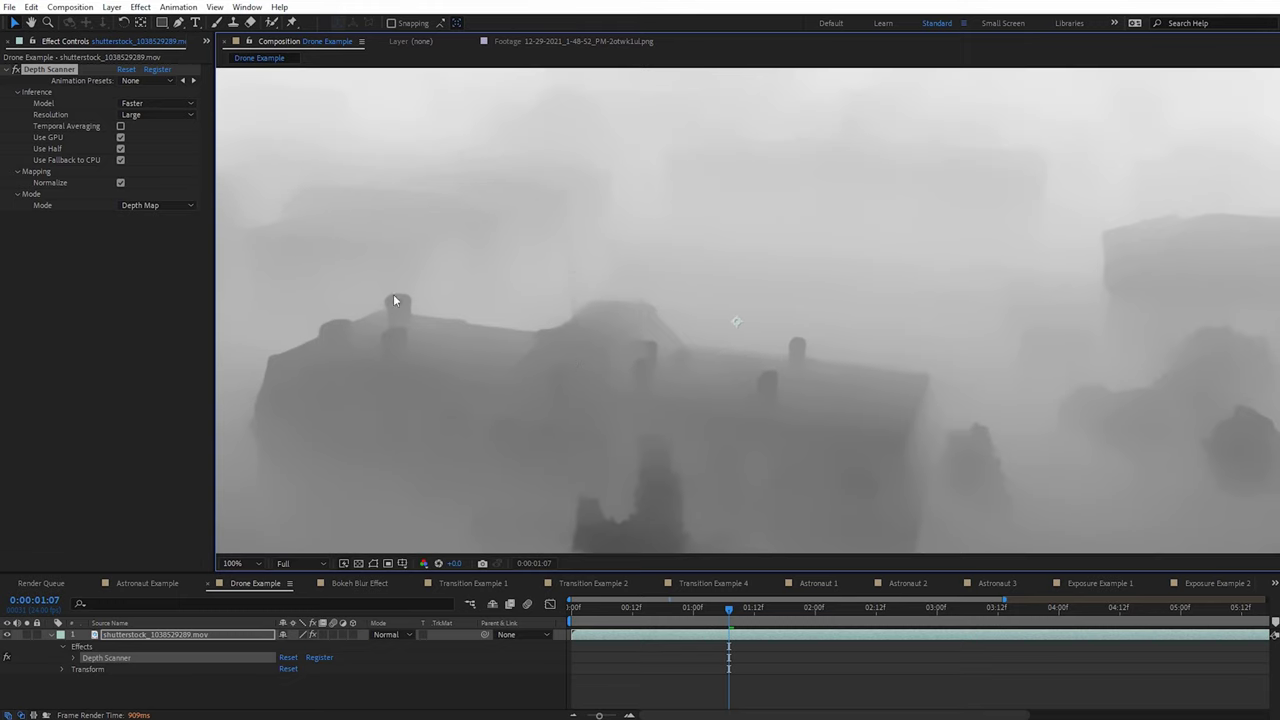
scroll(410, 322, down, 2)
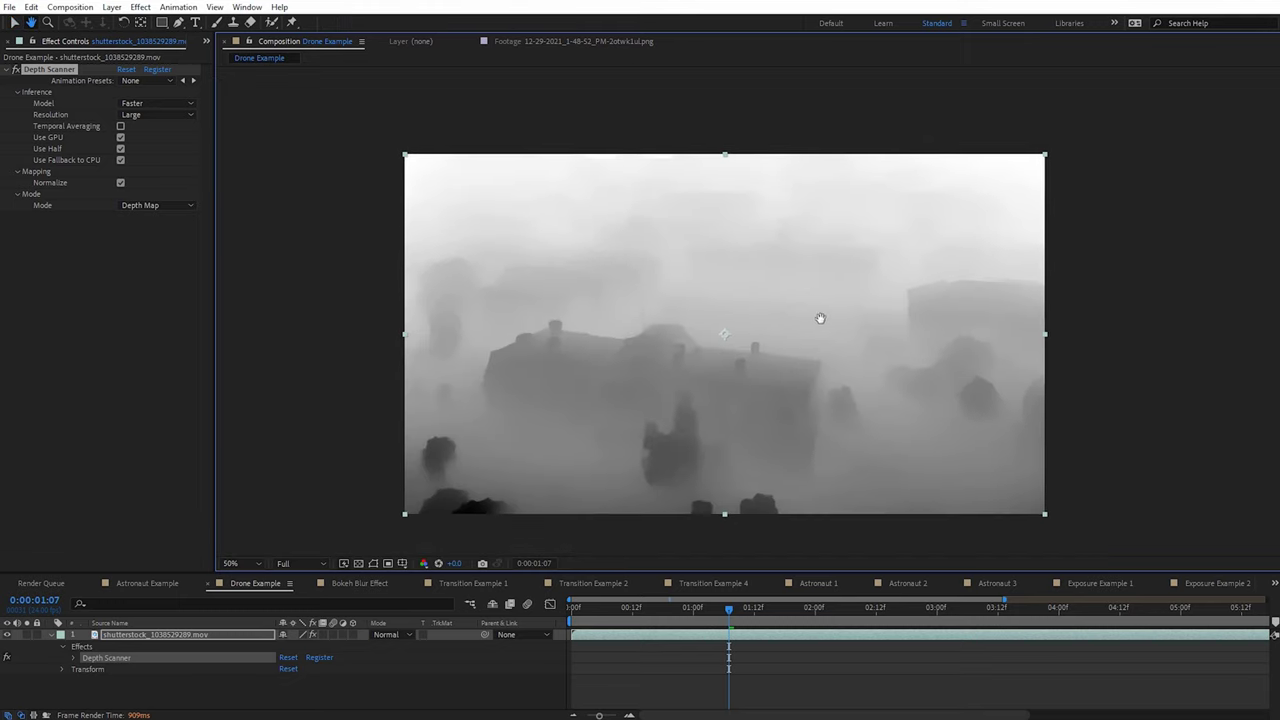
- Set the drone depth map to the Accurate model with Temporal Averaging and play it back
click(150, 104)
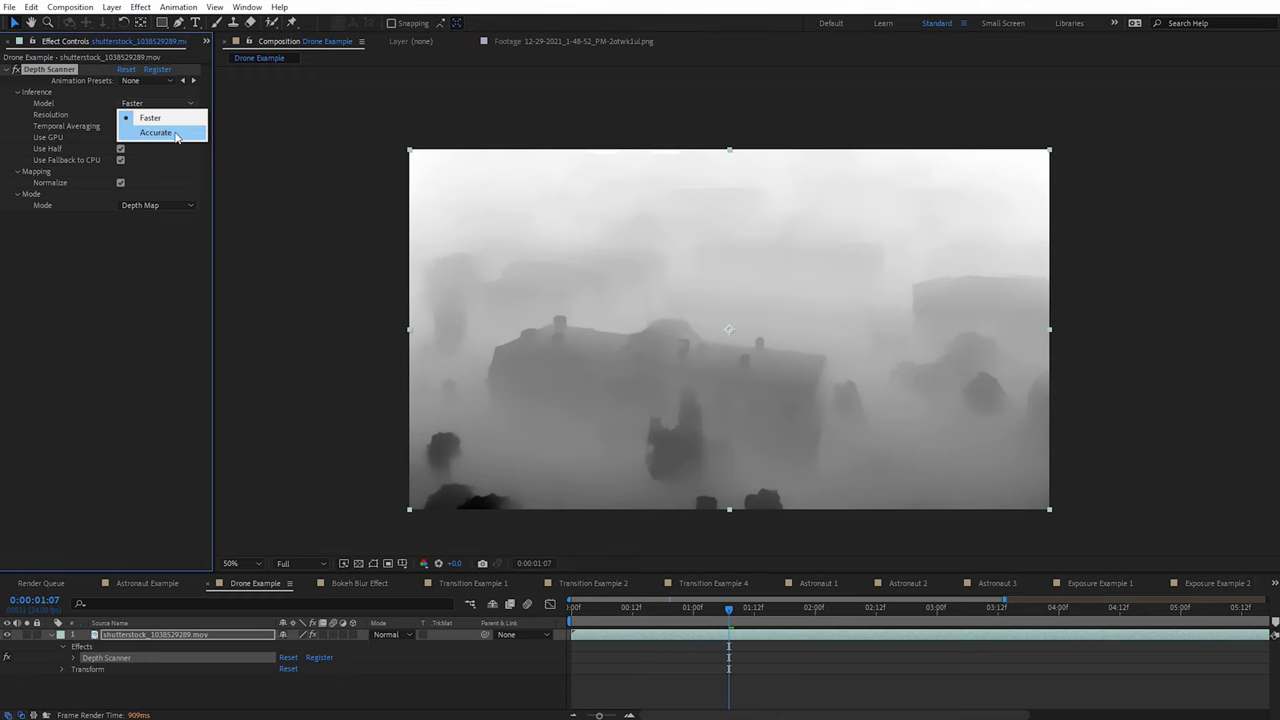
click(176, 134)
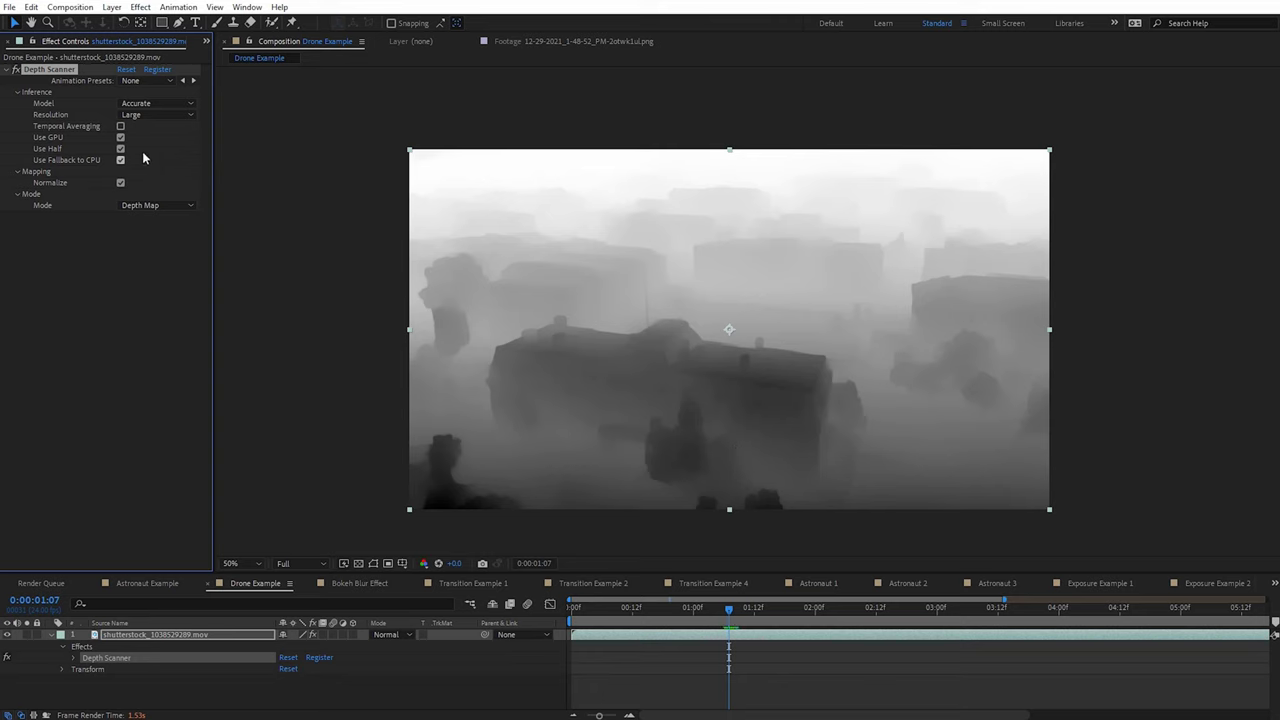
click(120, 126)
key(space)
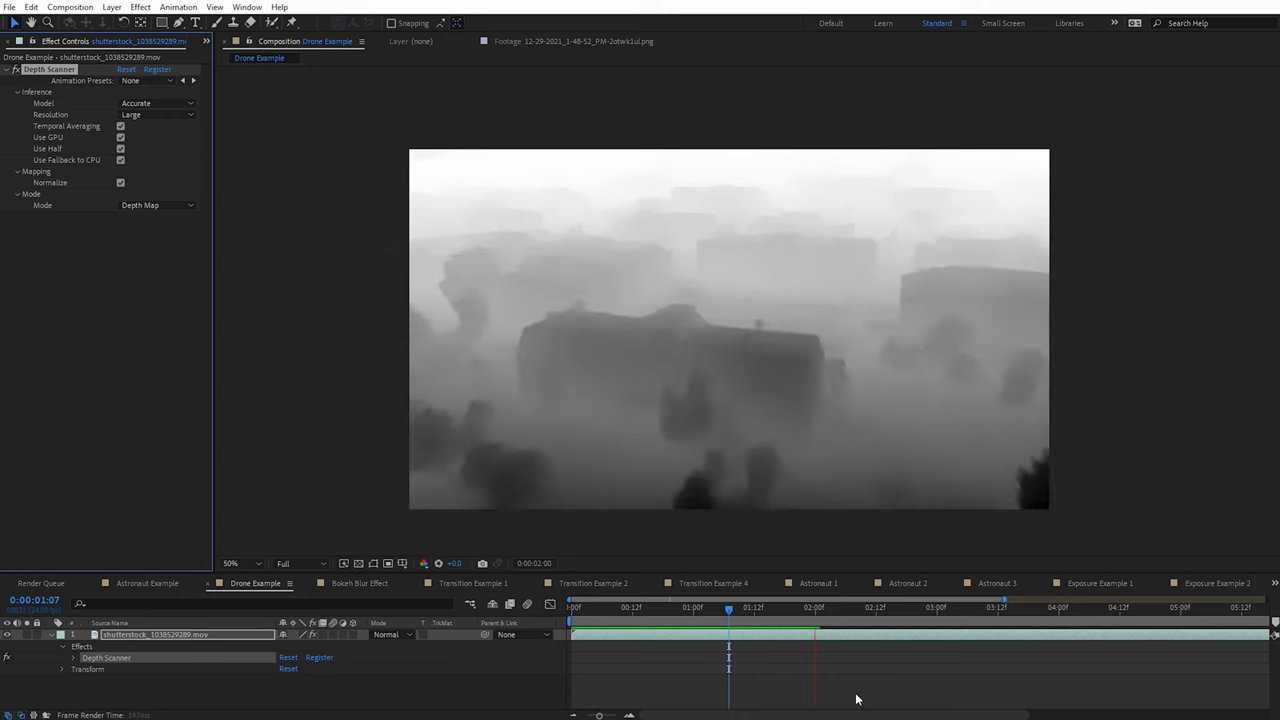
- Scrub to early frames and zoom in to inspect the drone depth map detail
drag(766, 608, 702, 607)
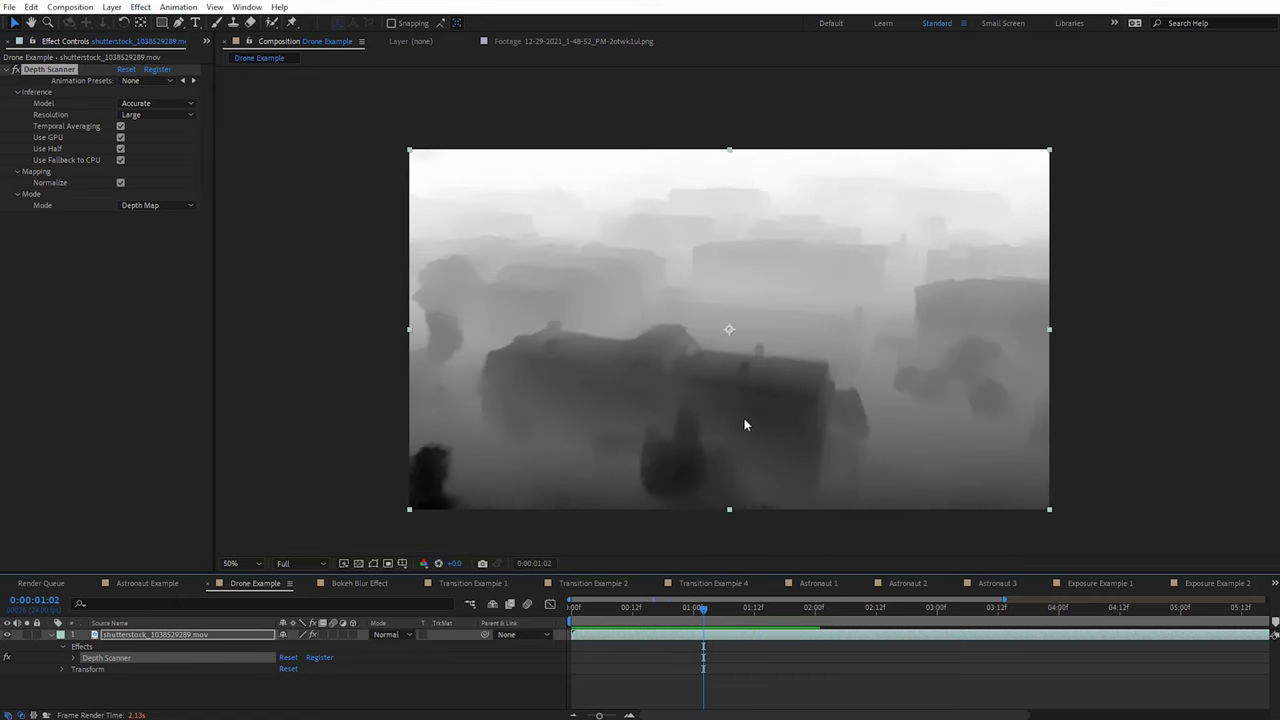
scroll(744, 420, up, 1)
scroll(651, 457, up, 1)
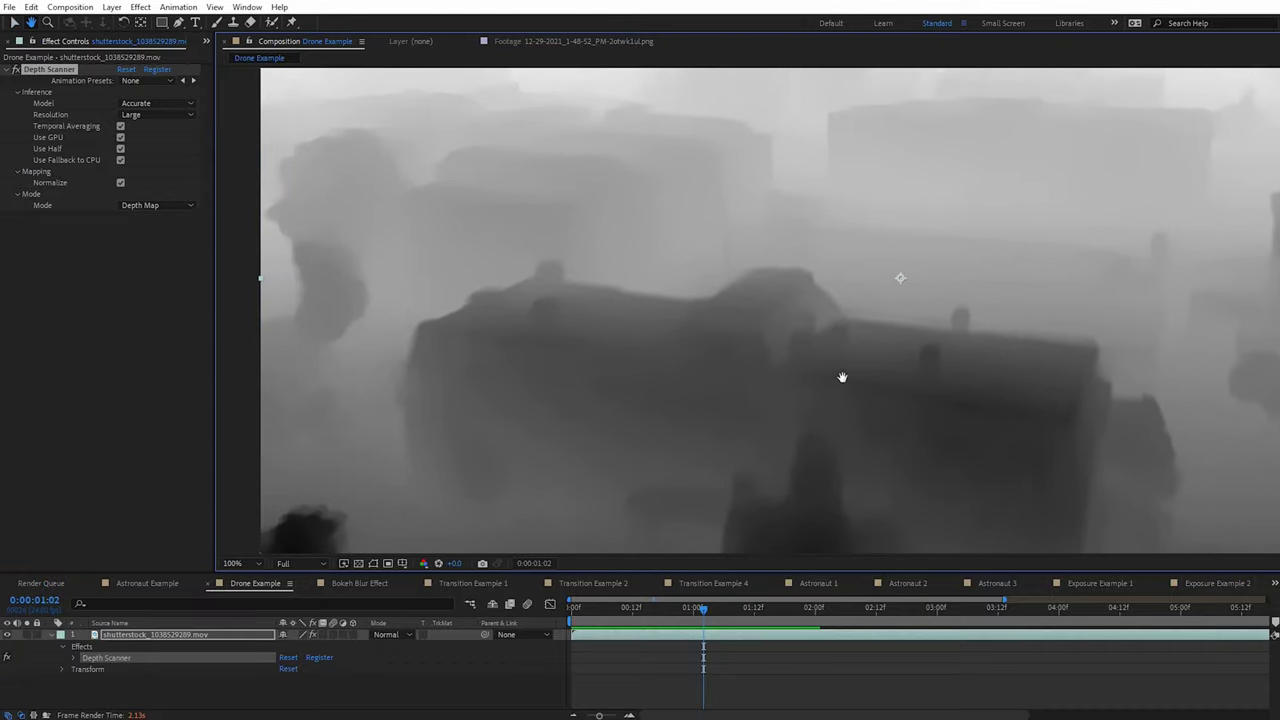
mouse_move(703, 608)
mouse_down()
mouse_move(574, 613)
mouse_move(737, 622)
mouse_move(609, 622)
mouse_move(686, 622)
mouse_up()
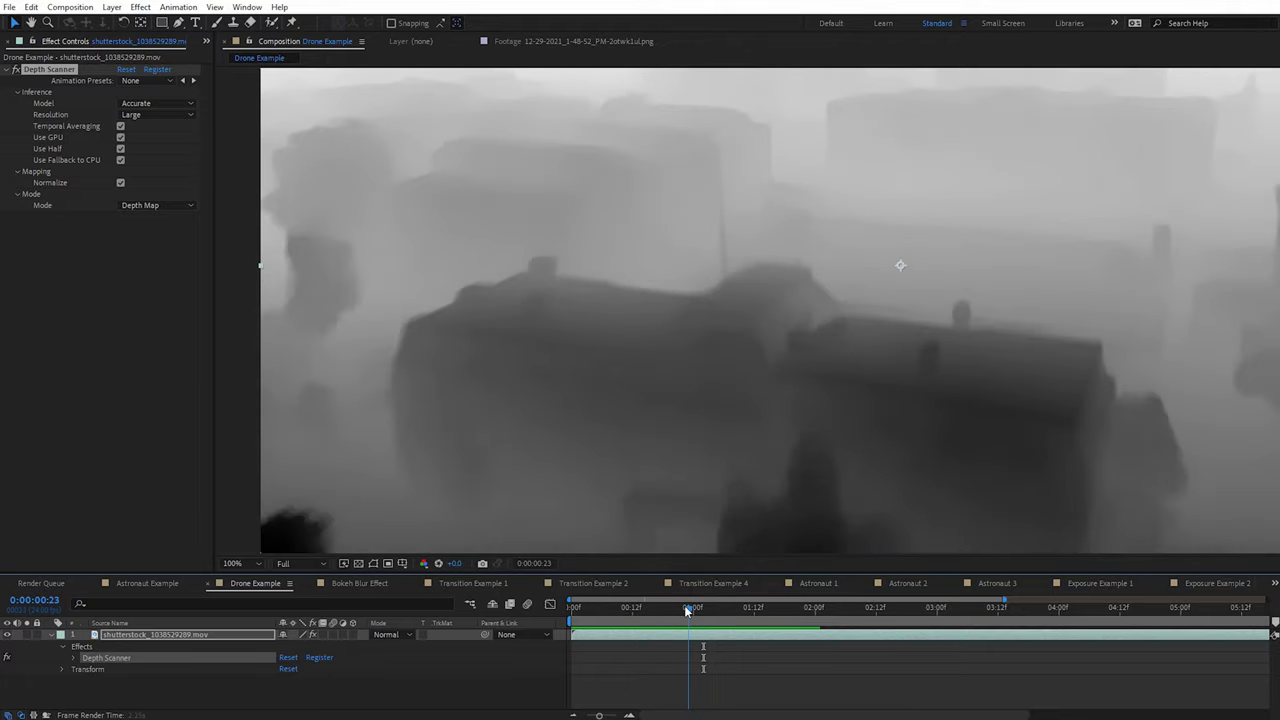
scroll(739, 440, down, 2)
drag(736, 390, 723, 382)
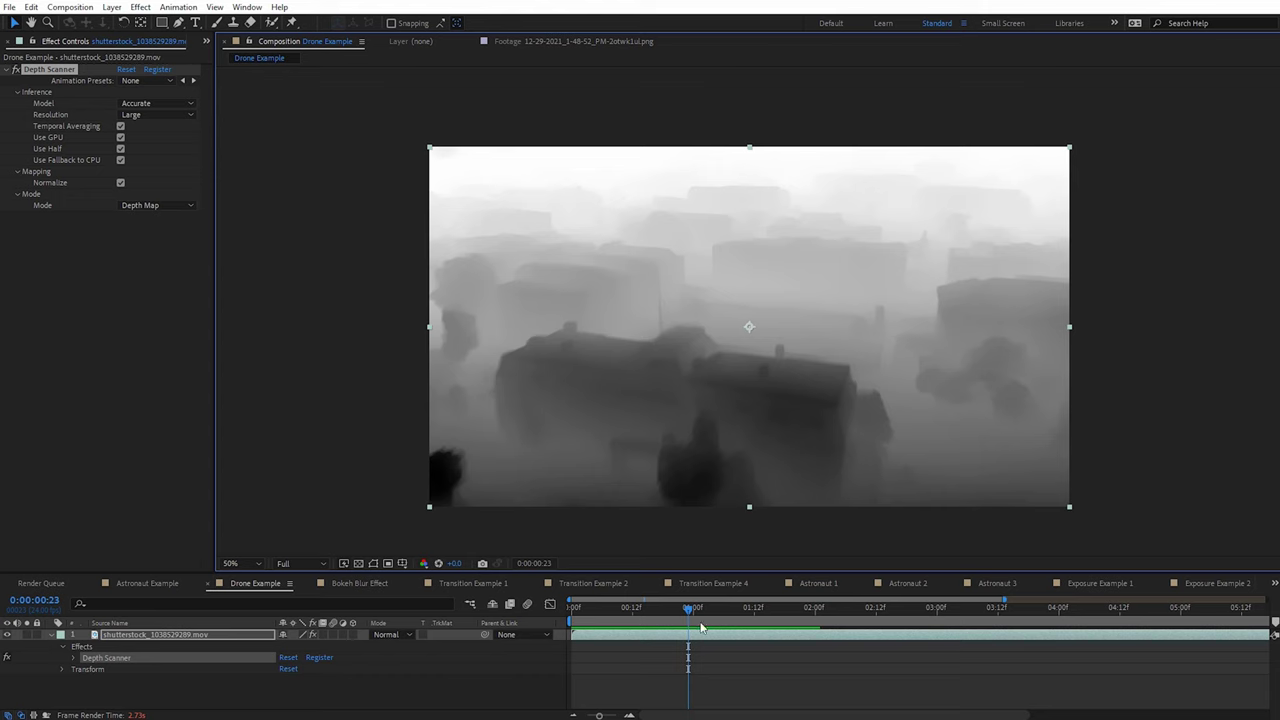
drag(600, 607, 769, 610)
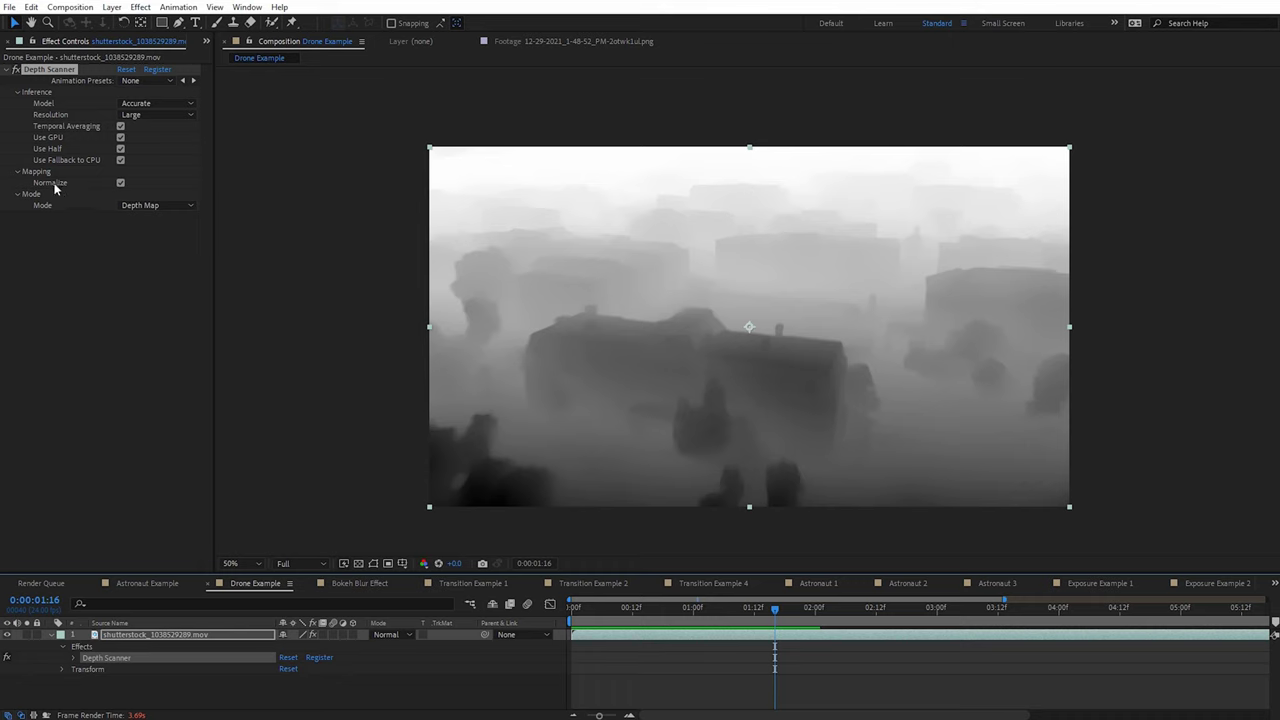
- Disable Normalize, lower Absolute Depth to 20, and switch to the Bokeh Blur Effect comp
click(120, 184)
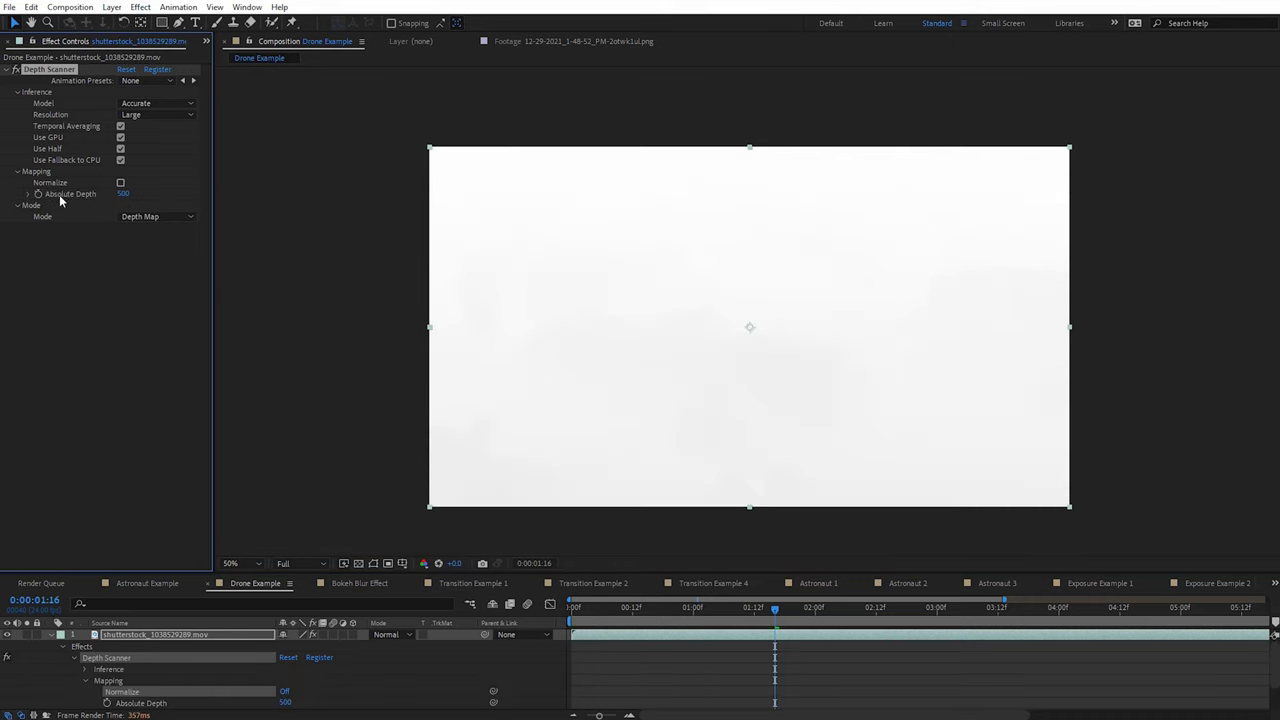
drag(120, 196, 78, 196)
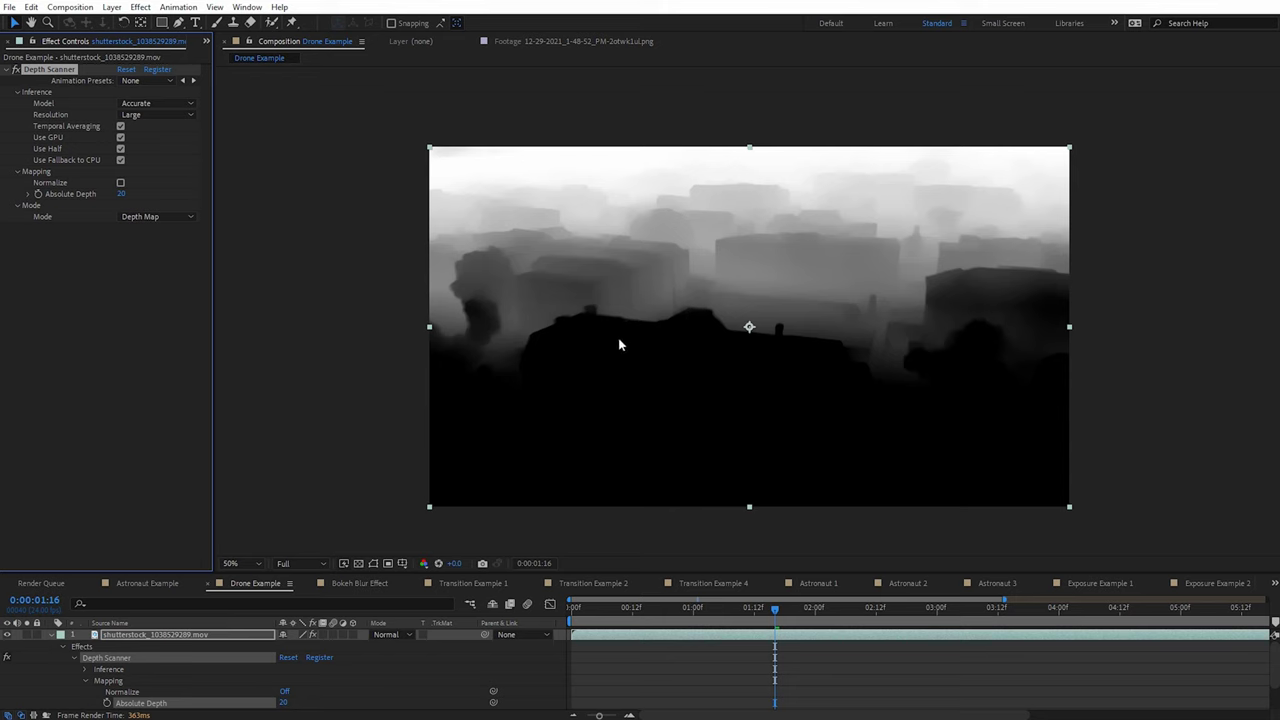
click(360, 583)
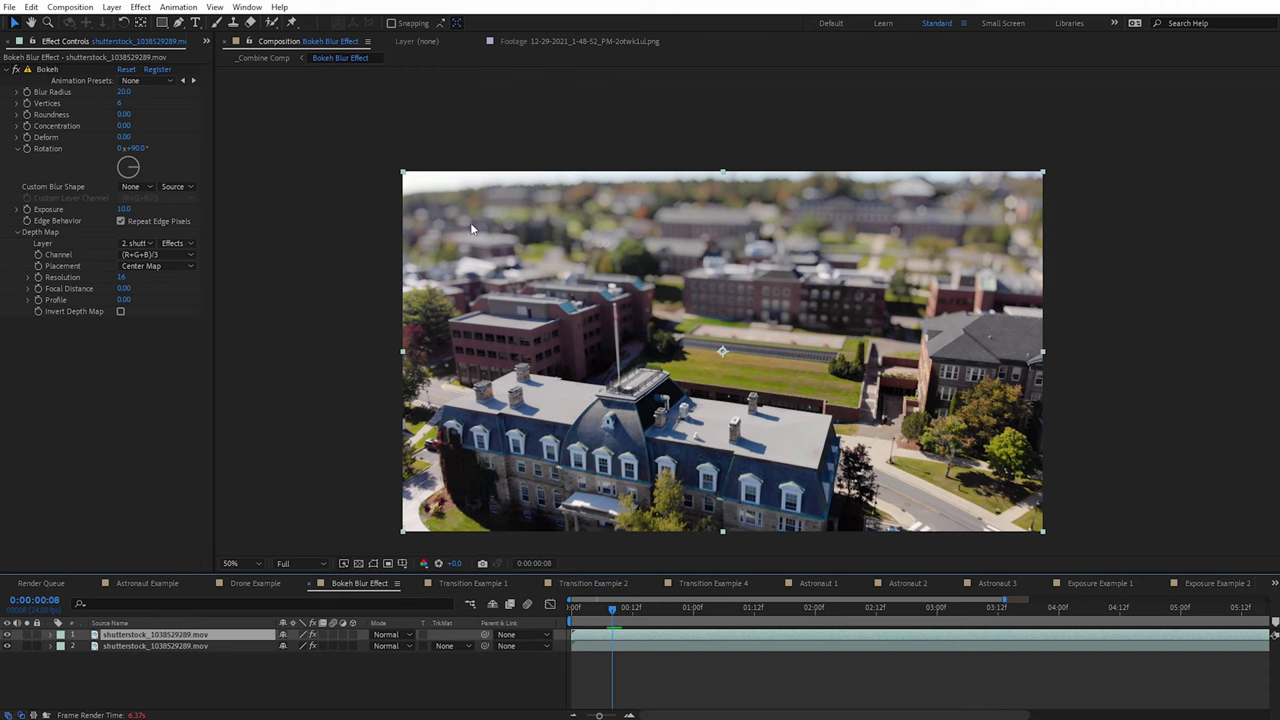
- Toggle the Bokeh blur to compare, view layer 2's depth map solo, then scrub later
click(15, 70)
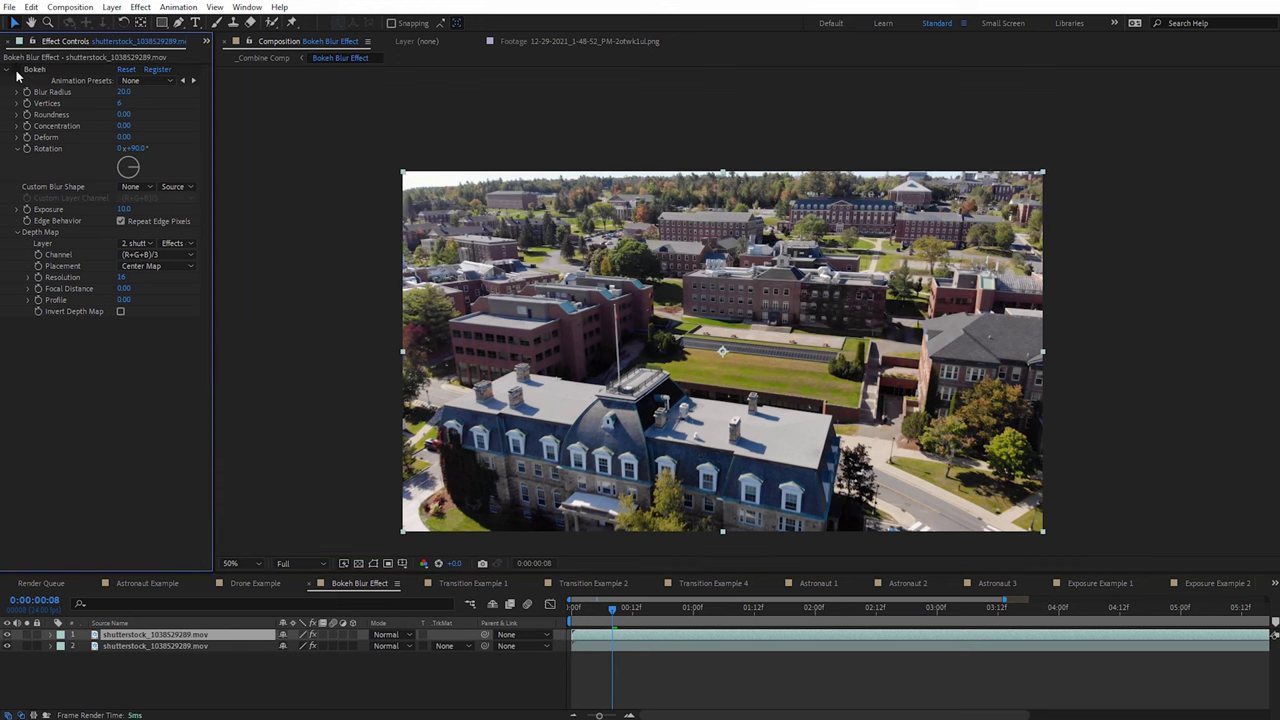
click(16, 72)
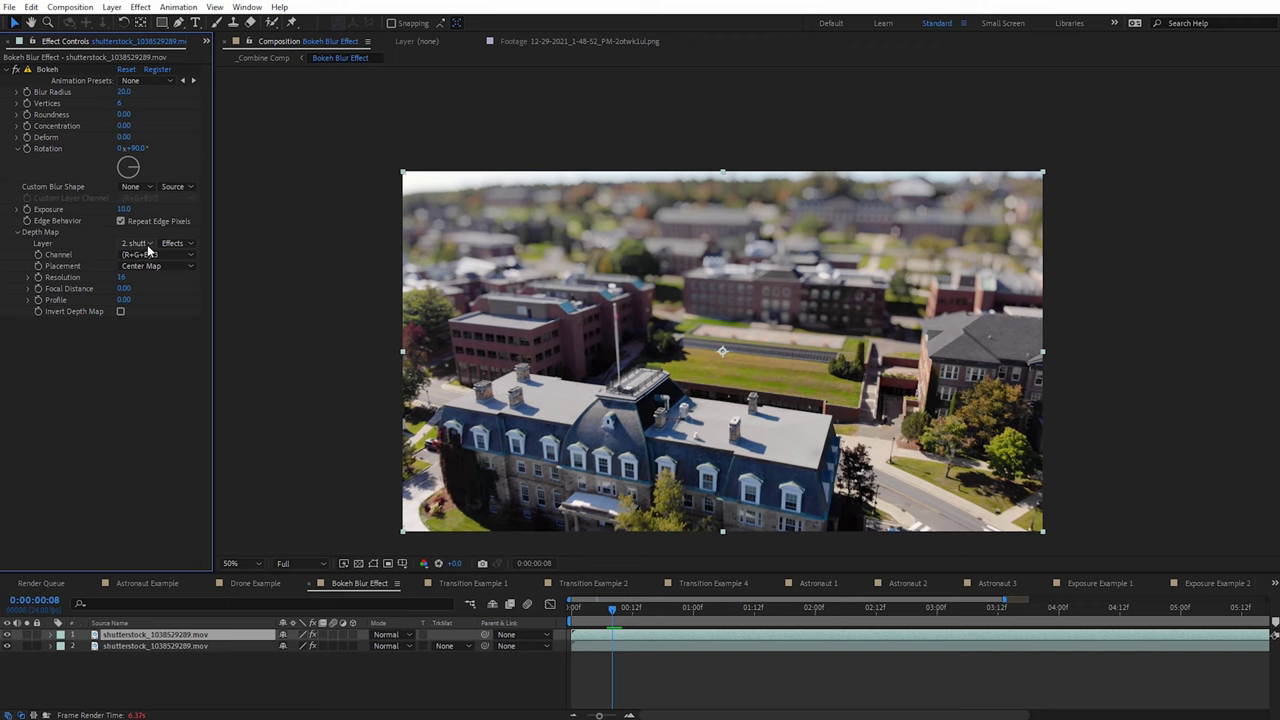
click(81, 647)
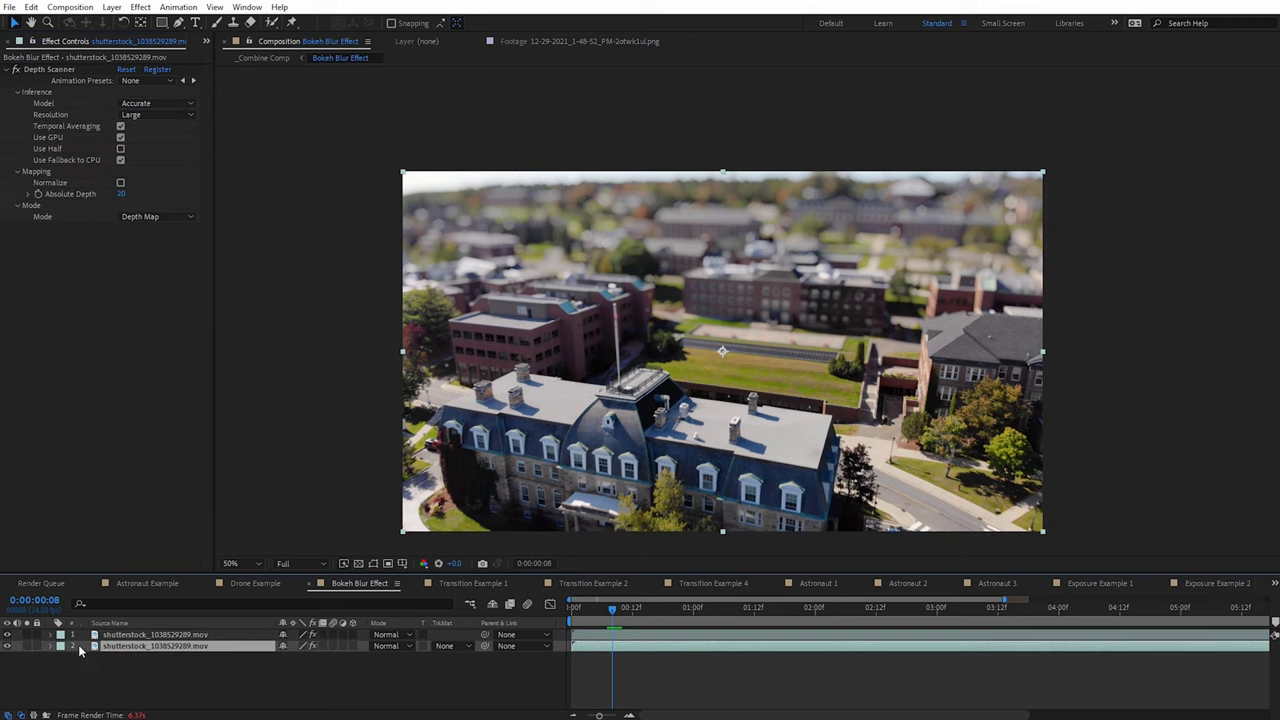
click(26, 646)
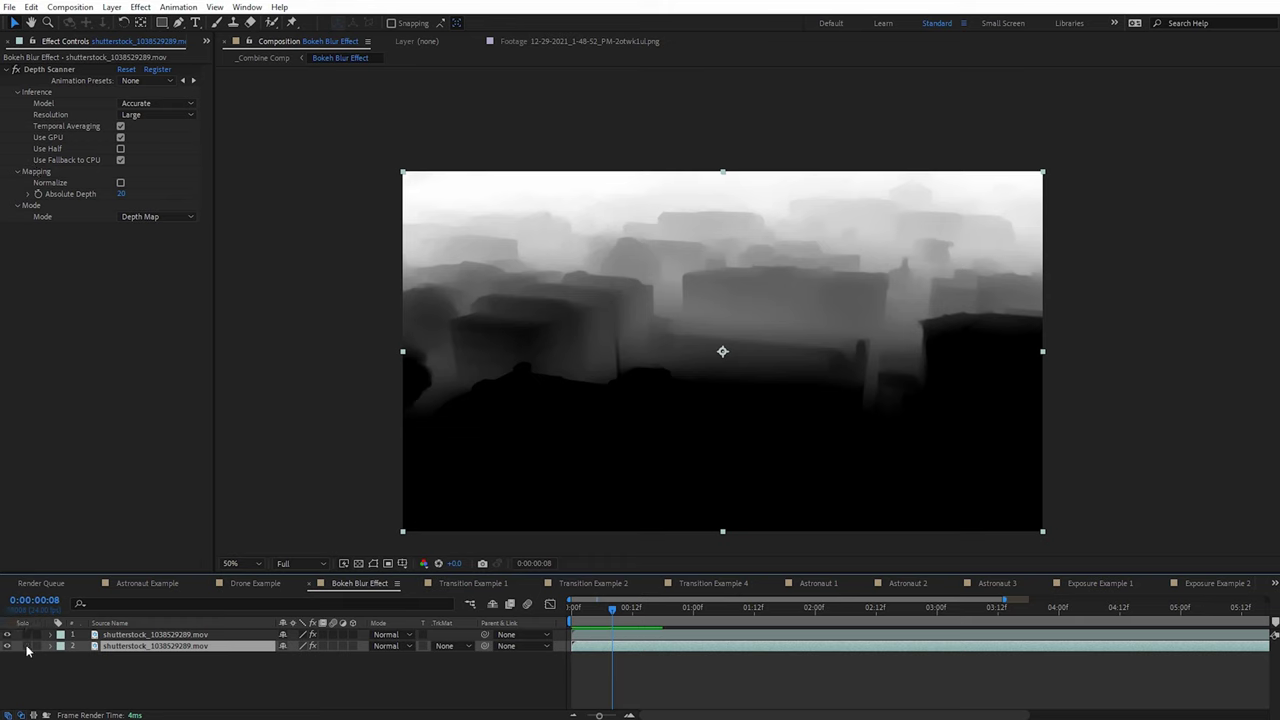
click(145, 635)
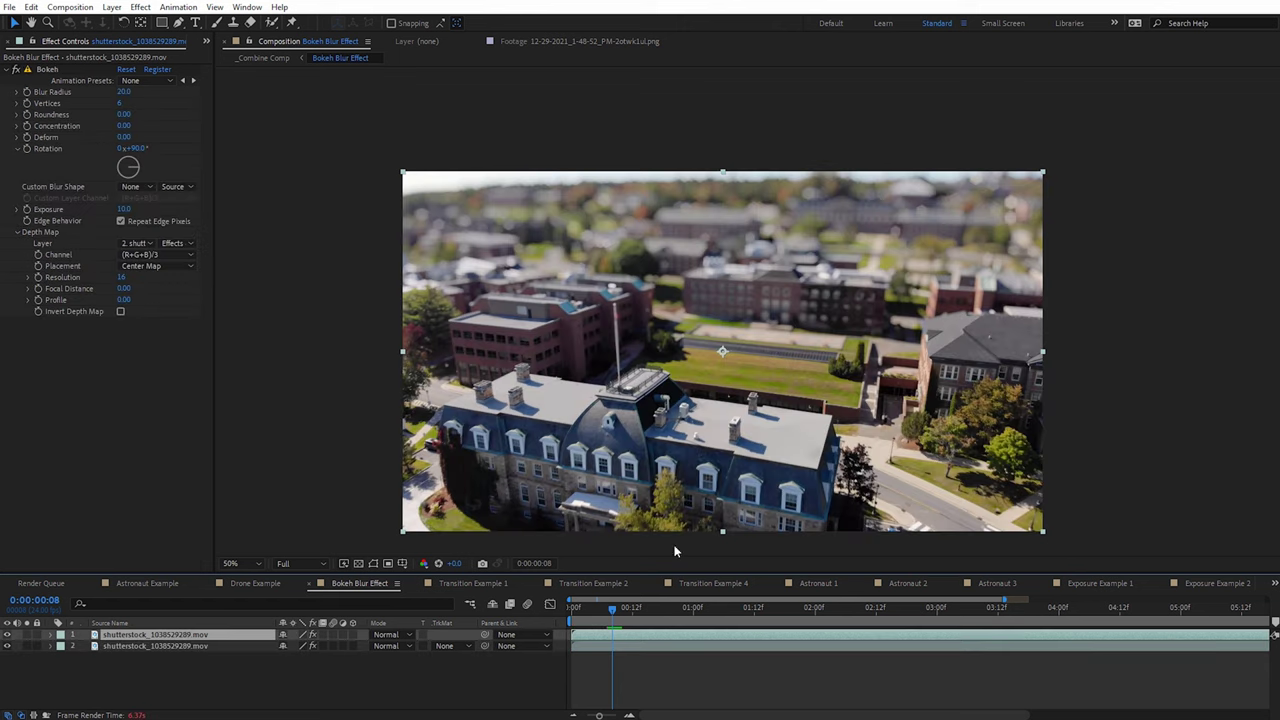
drag(612, 607, 651, 614)
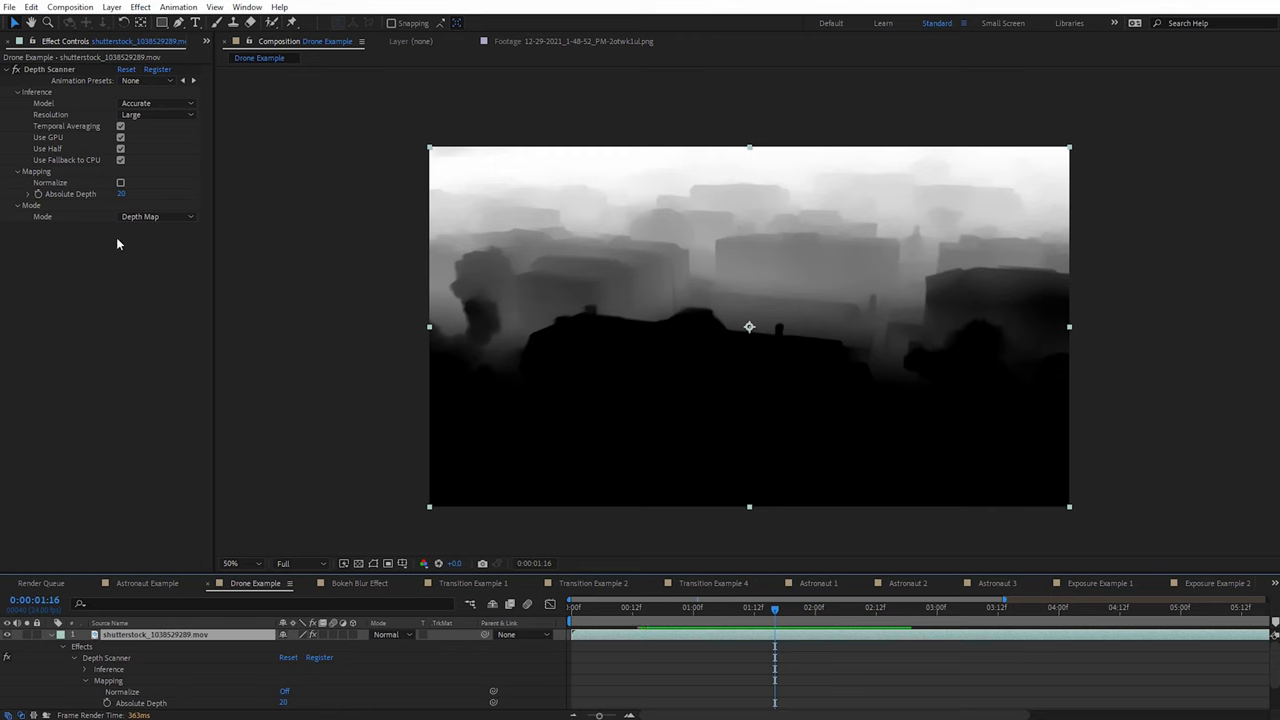
- Turn on Normalize, switch Depth Scanner to Slicing mode, and raise Maximum to 117%
click(120, 182)
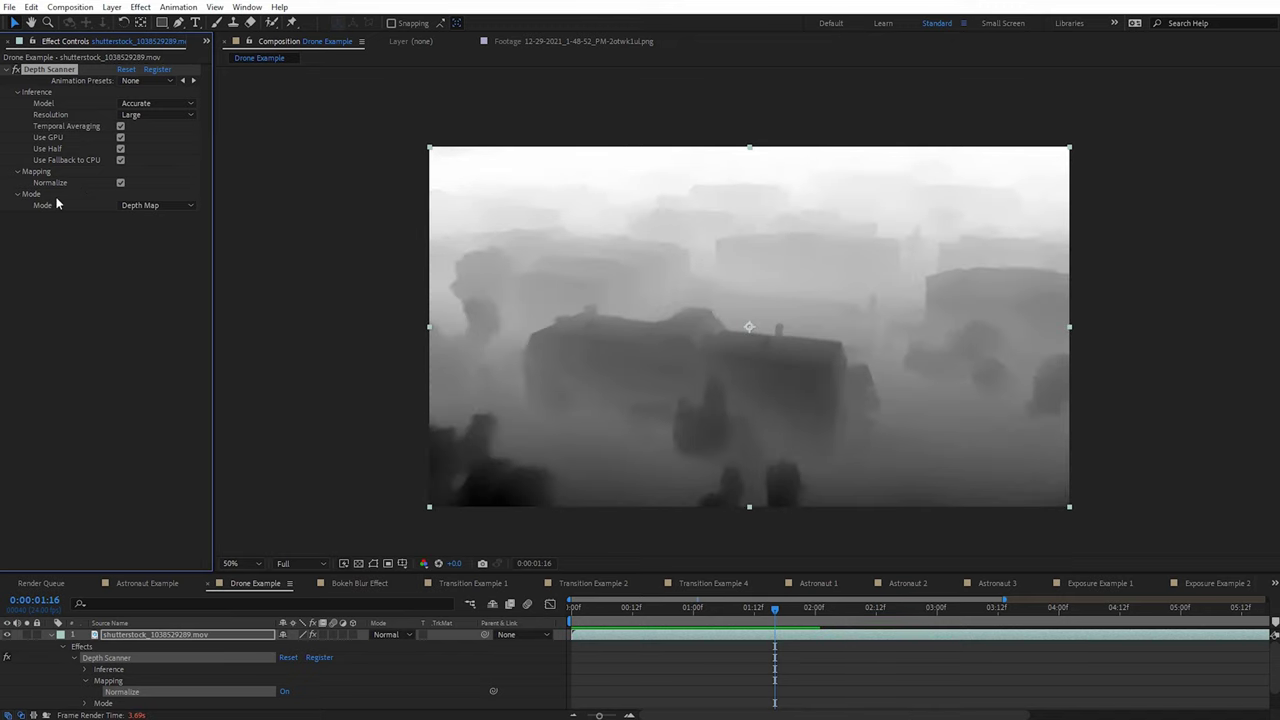
click(155, 205)
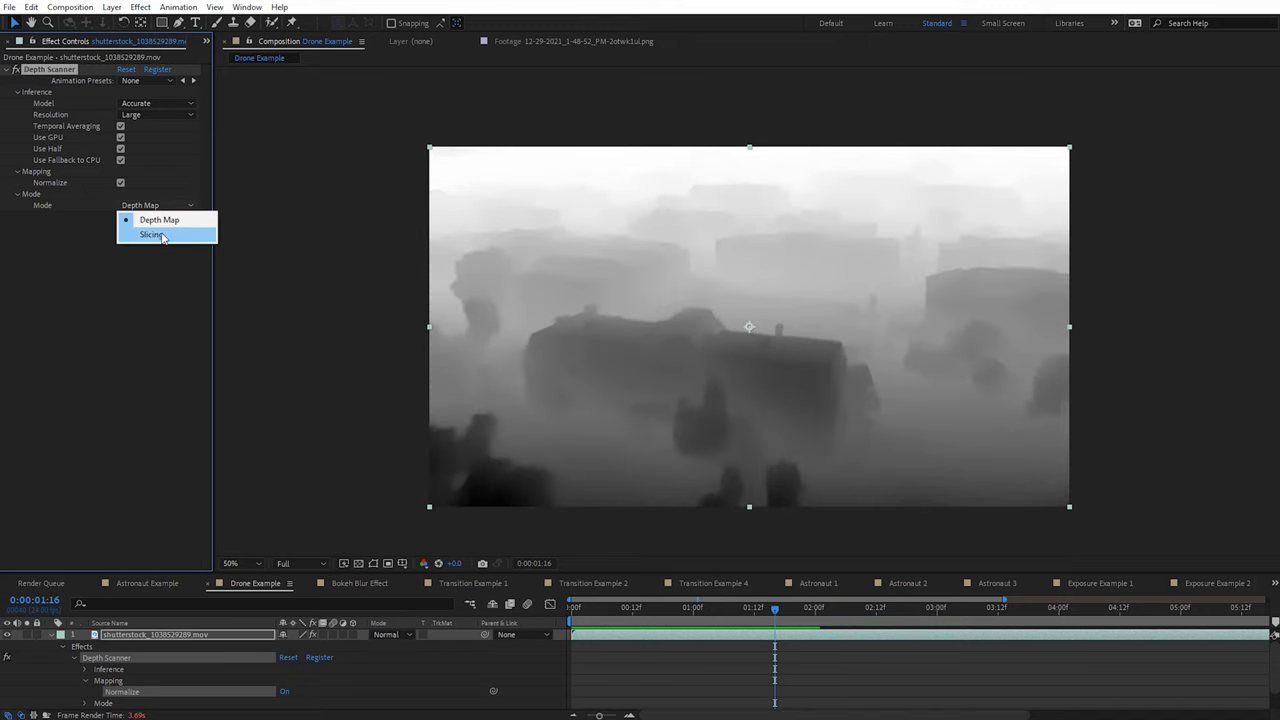
click(161, 235)
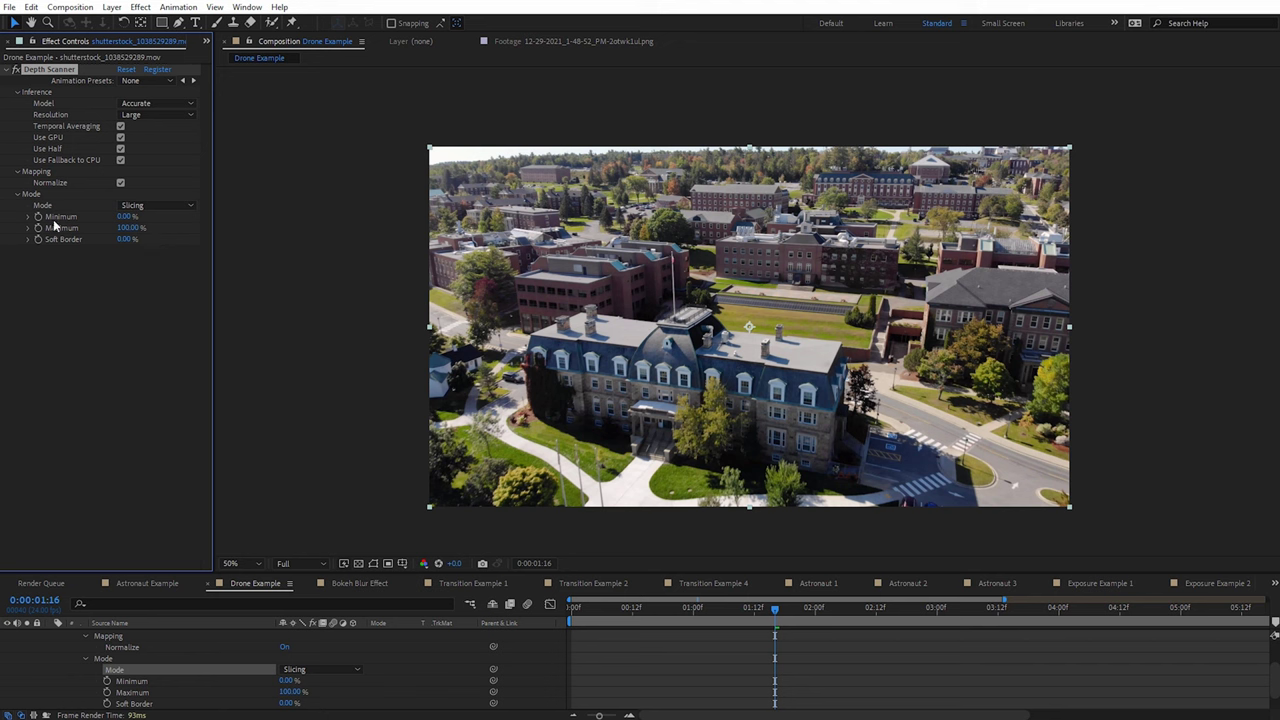
mouse_move(130, 228)
mouse_down()
mouse_move(83, 234)
mouse_move(139, 229)
mouse_up()
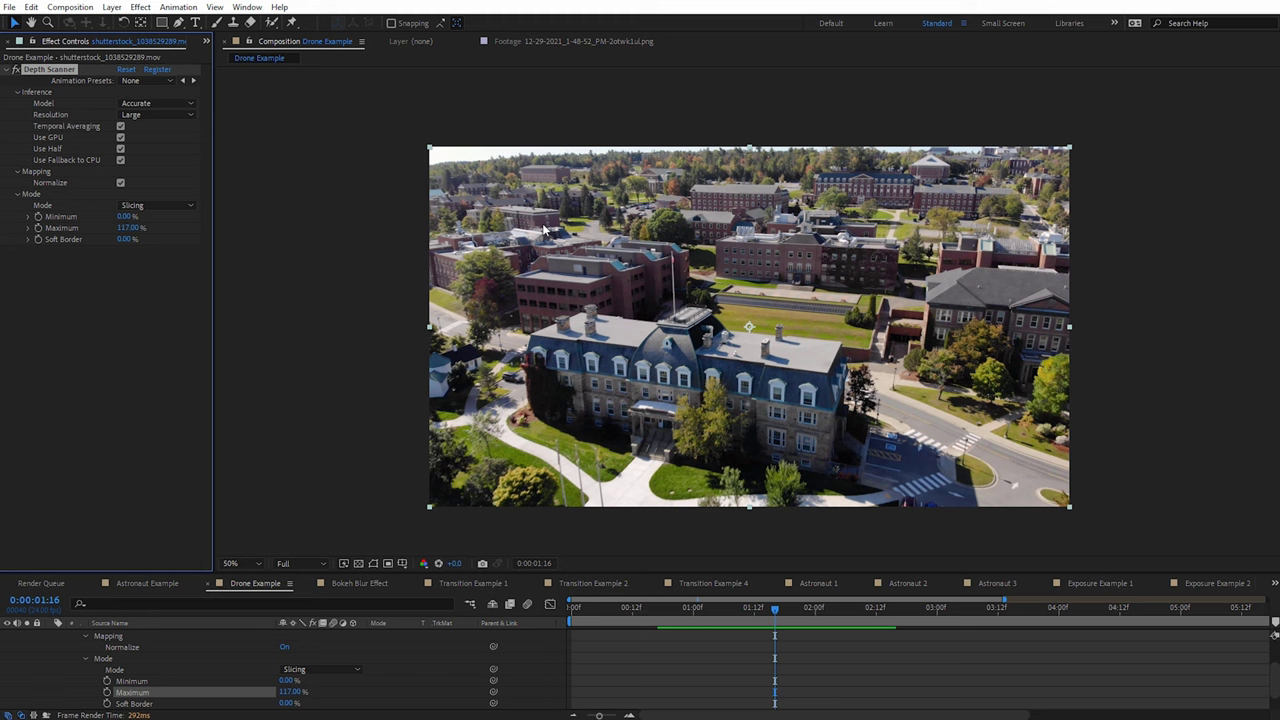
click(470, 584)
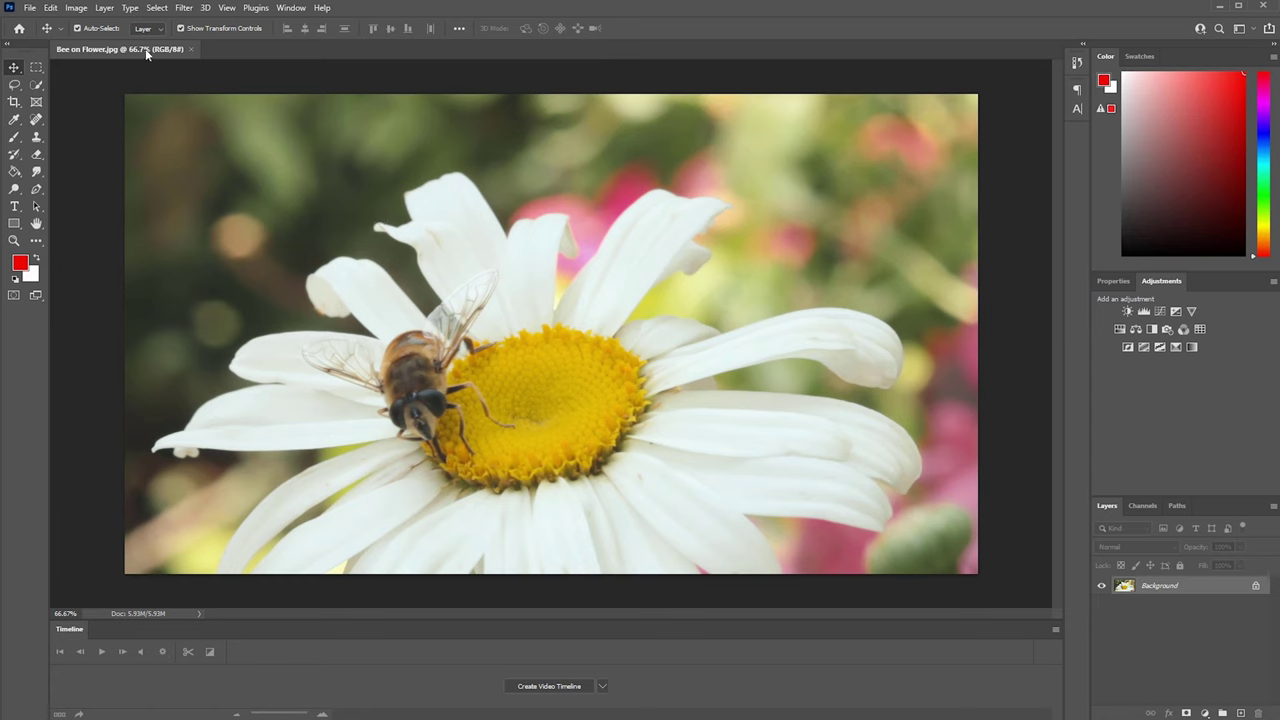
- Run Neural Filters' Depth Blur with Output depth map only, adding the bee photo's depth map as Layer 1
click(184, 8)
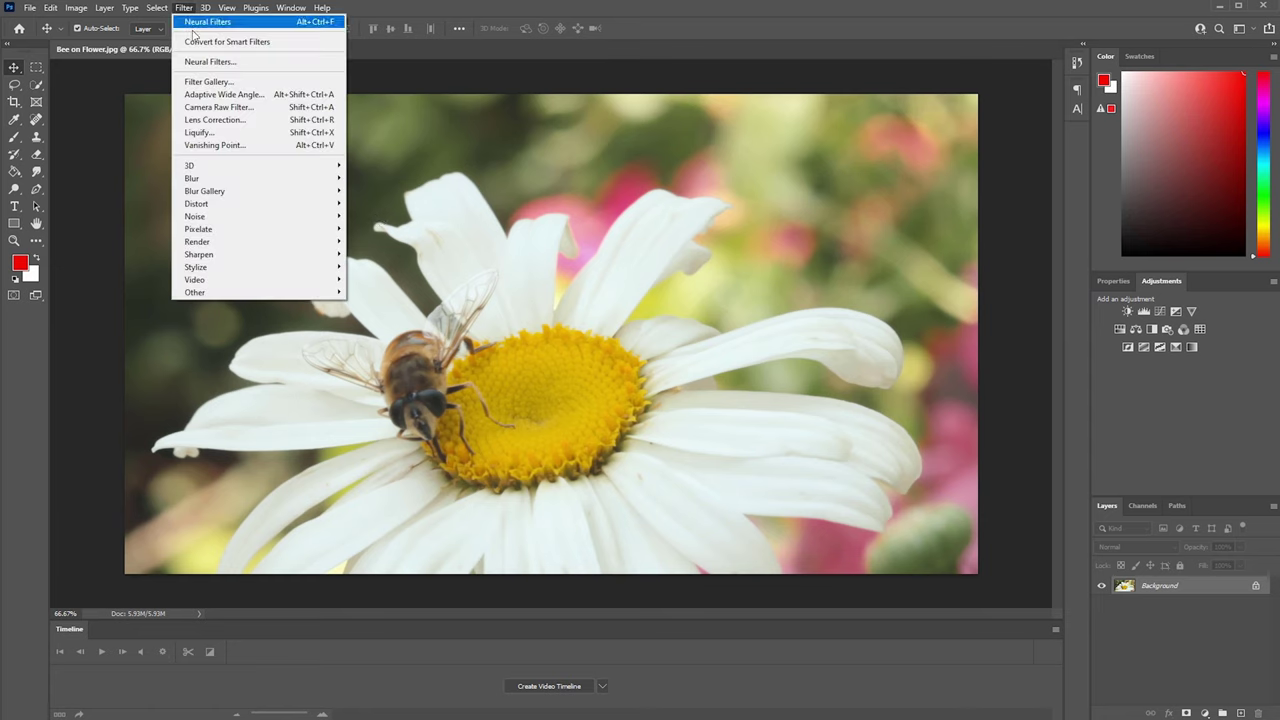
click(199, 62)
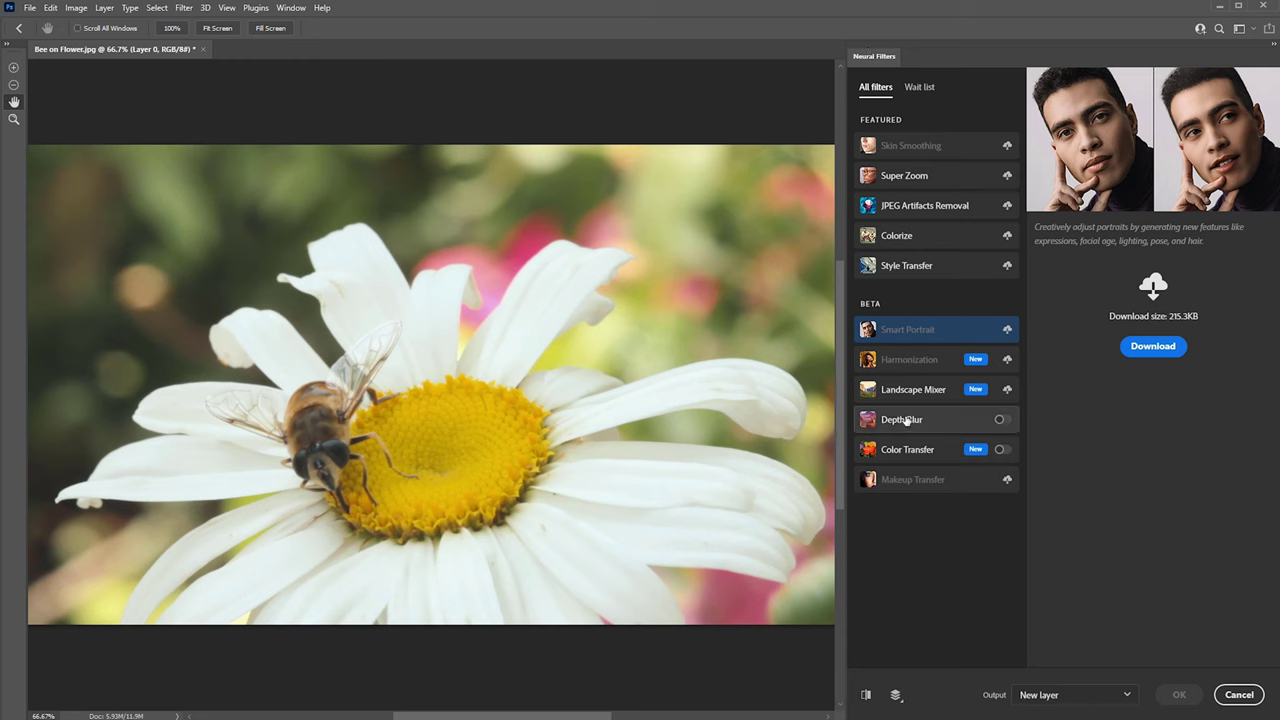
mouse_move(907, 422)
mouse_move(969, 424)
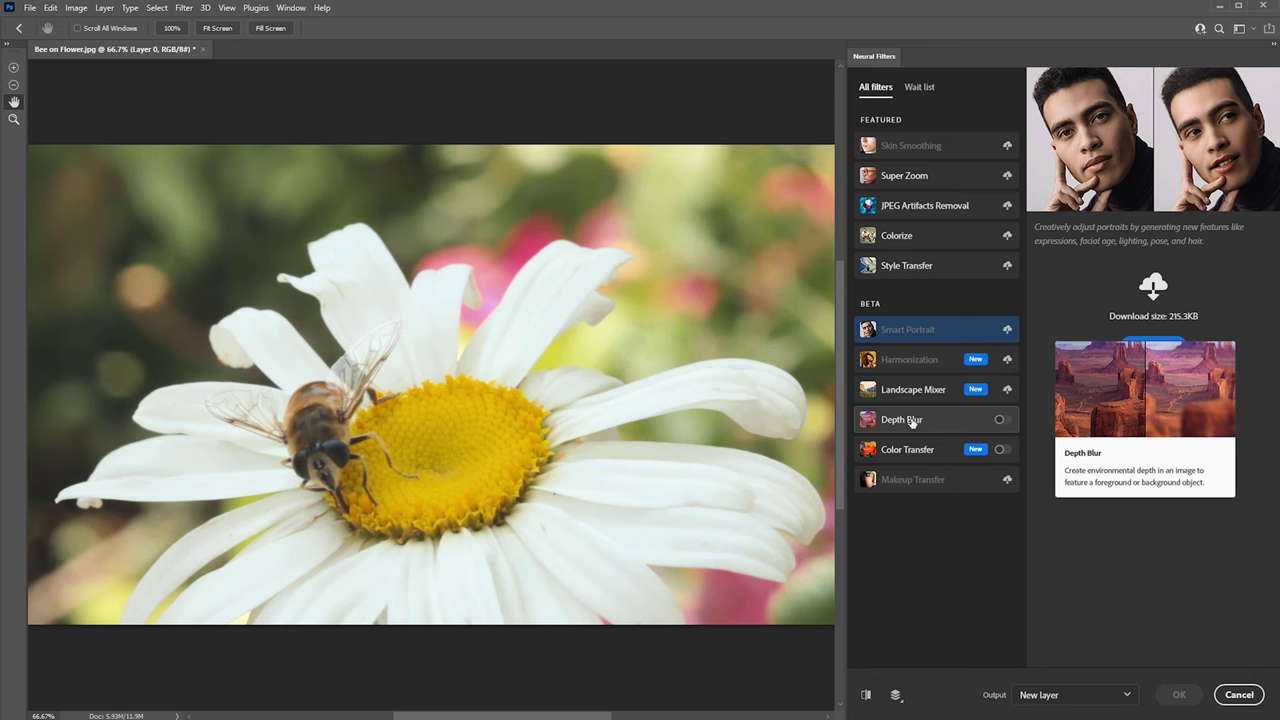
click(1000, 420)
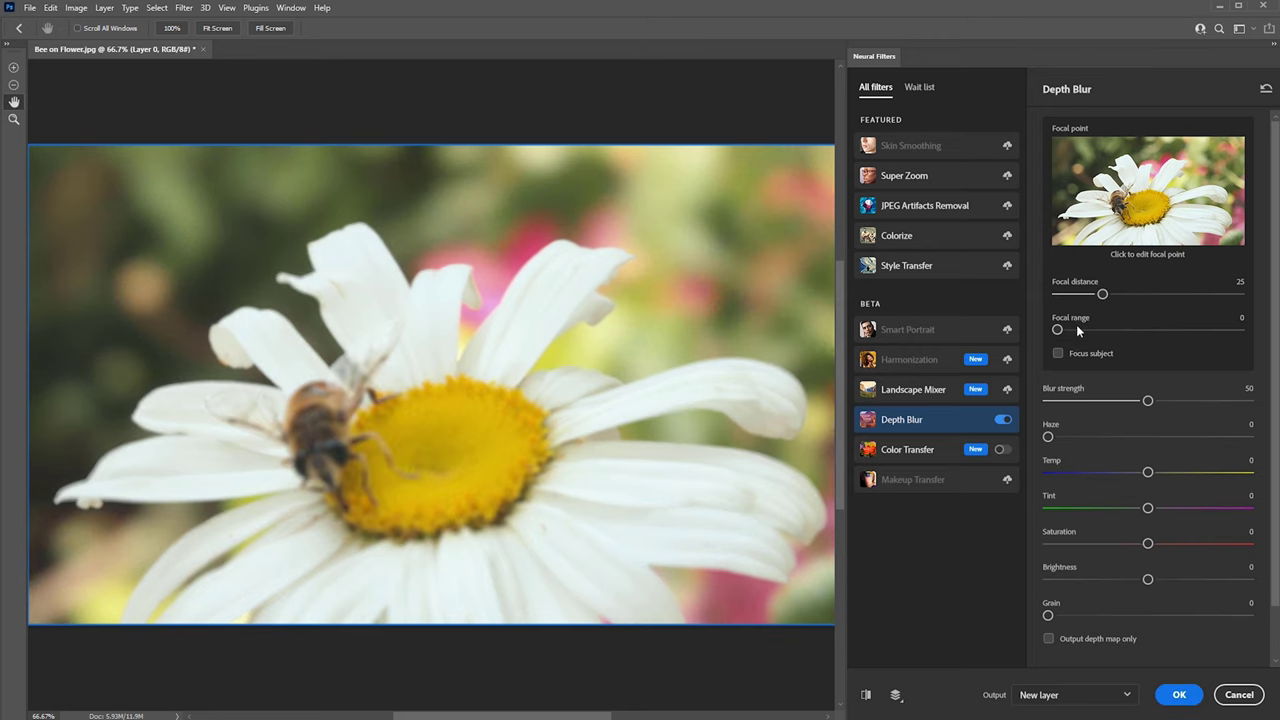
drag(1272, 278, 1276, 336)
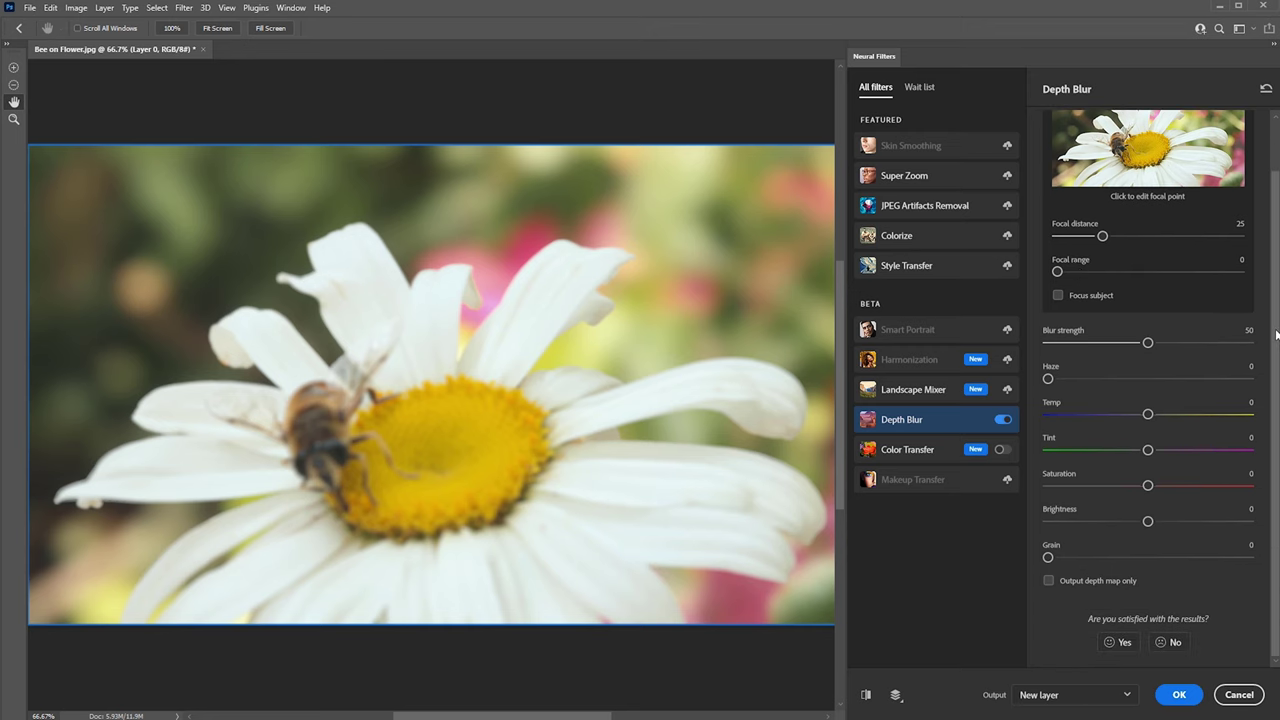
click(1049, 581)
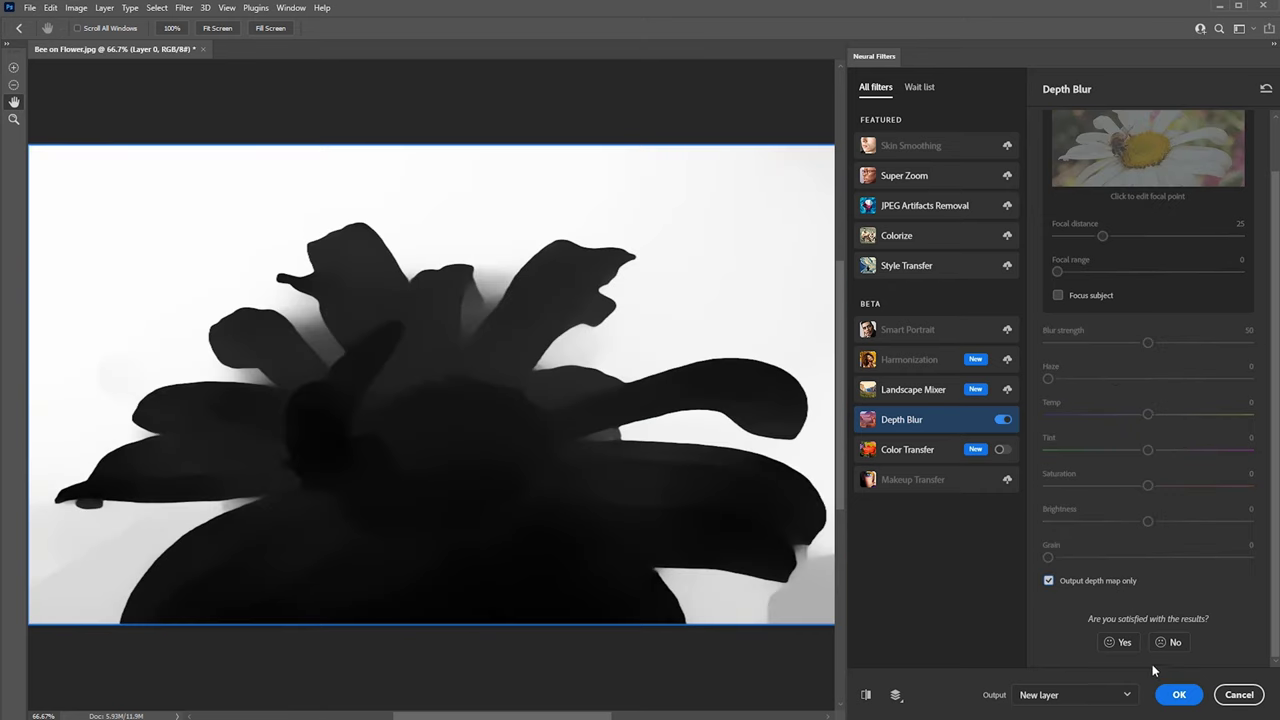
click(1177, 694)
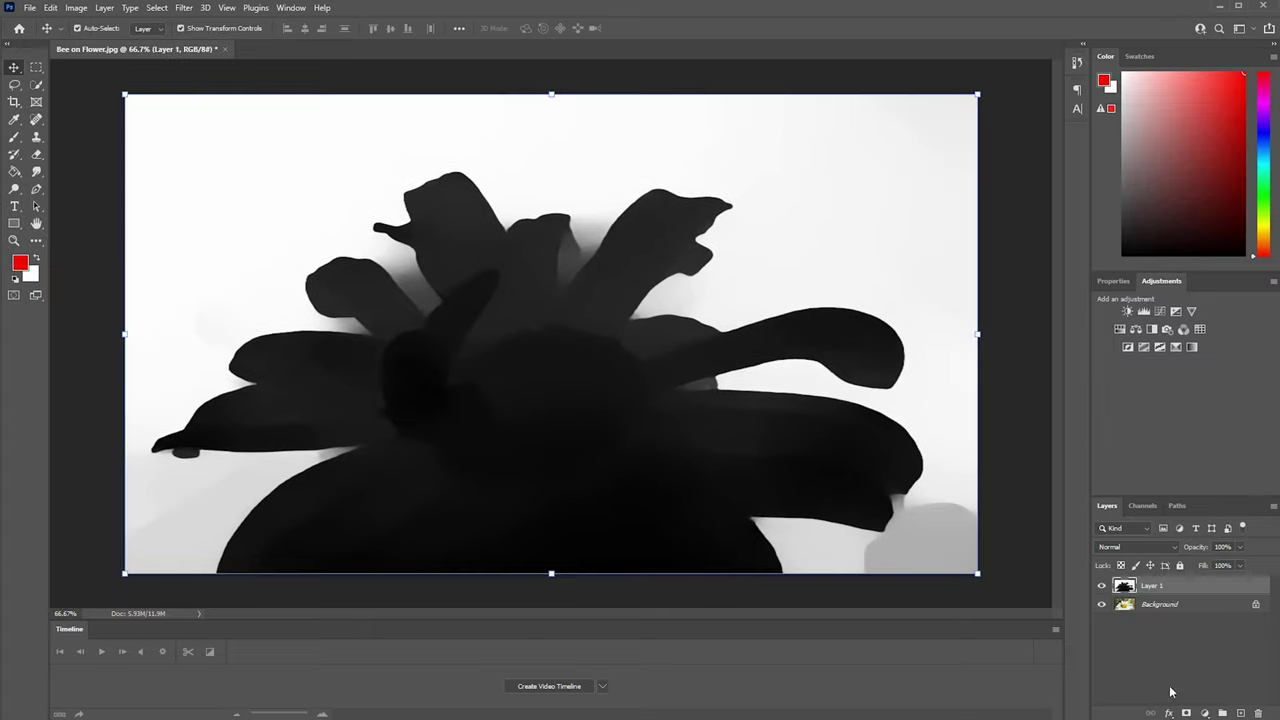
click(1103, 587)
click(1102, 587)
click(30, 7)
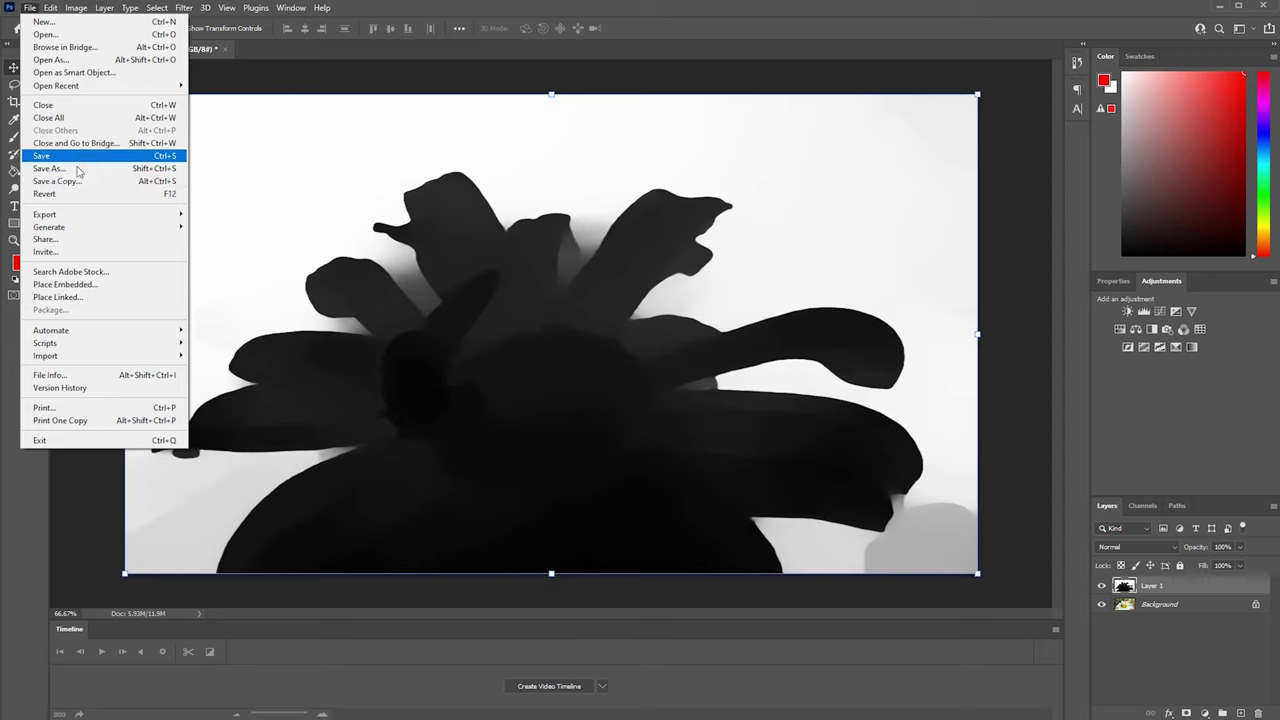
click(309, 86)
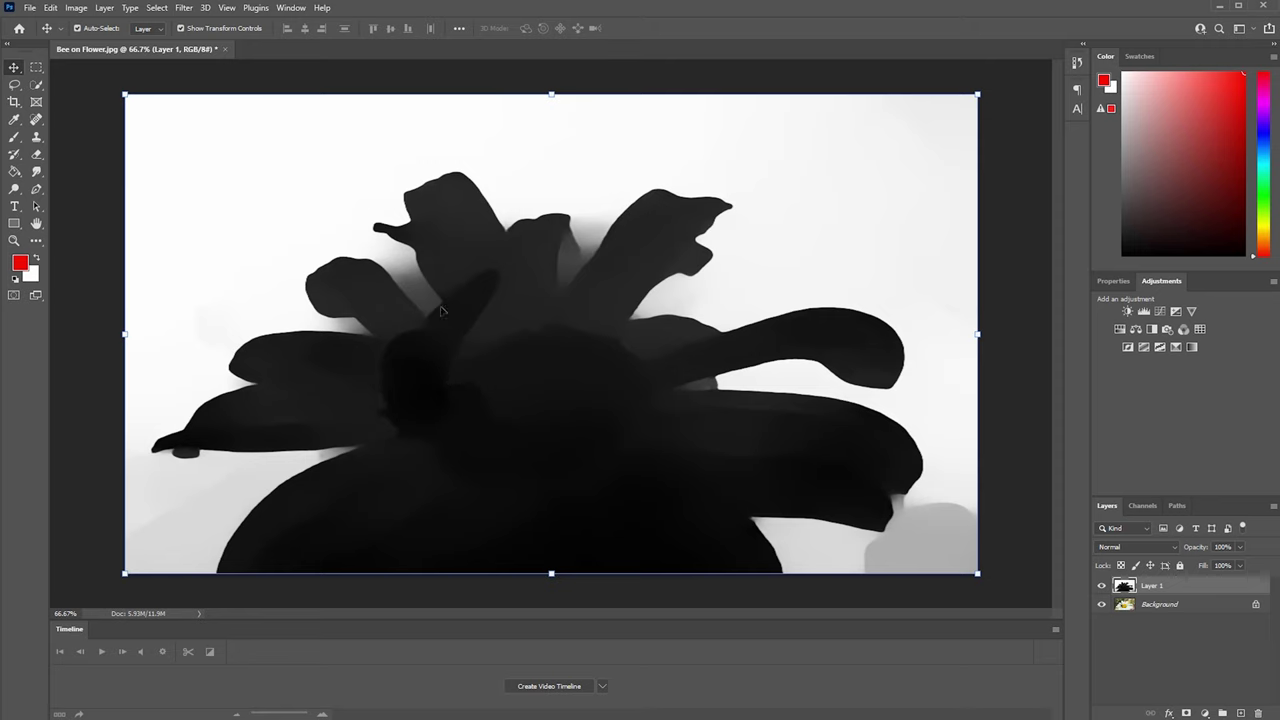
key(ctrl+plus)
key(ctrl+plus)
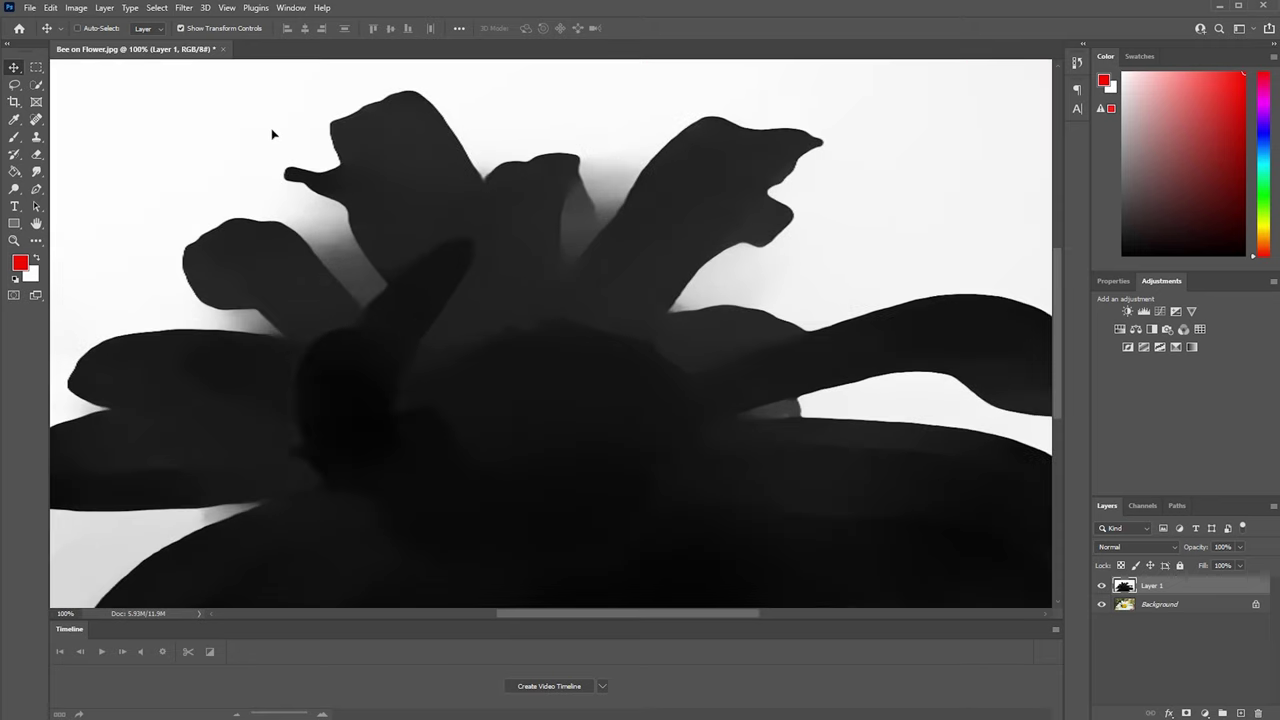
drag(548, 613, 455, 613)
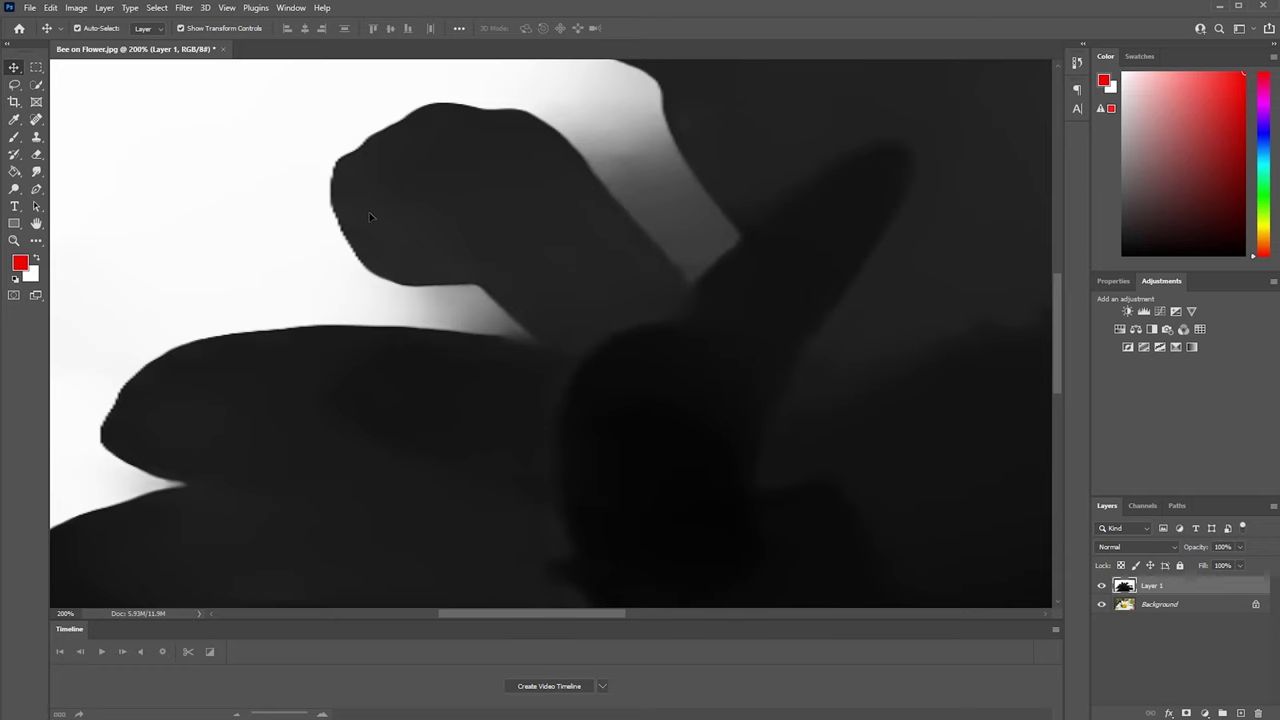
key(f)
key(f)
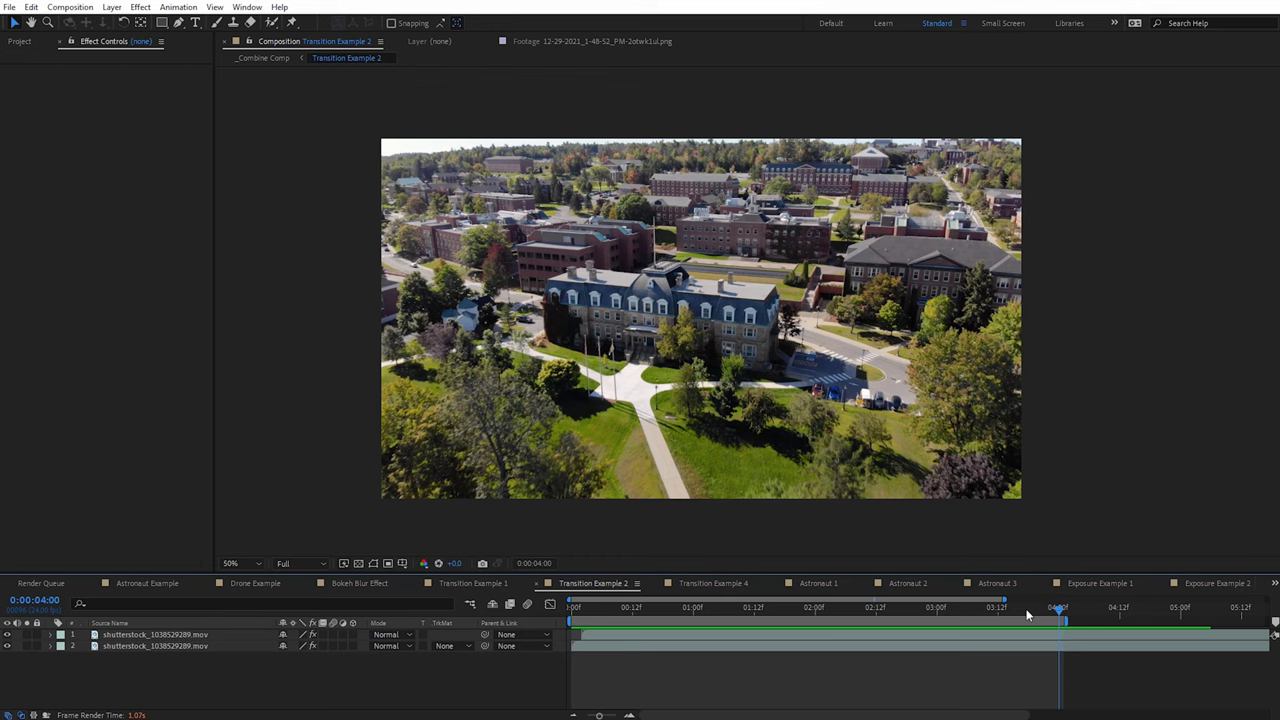
- Scrub Transition Example 2 and show the top layer's Depth Scanner Maximum keyframes driving the campus reveal
drag(585, 612, 990, 624)
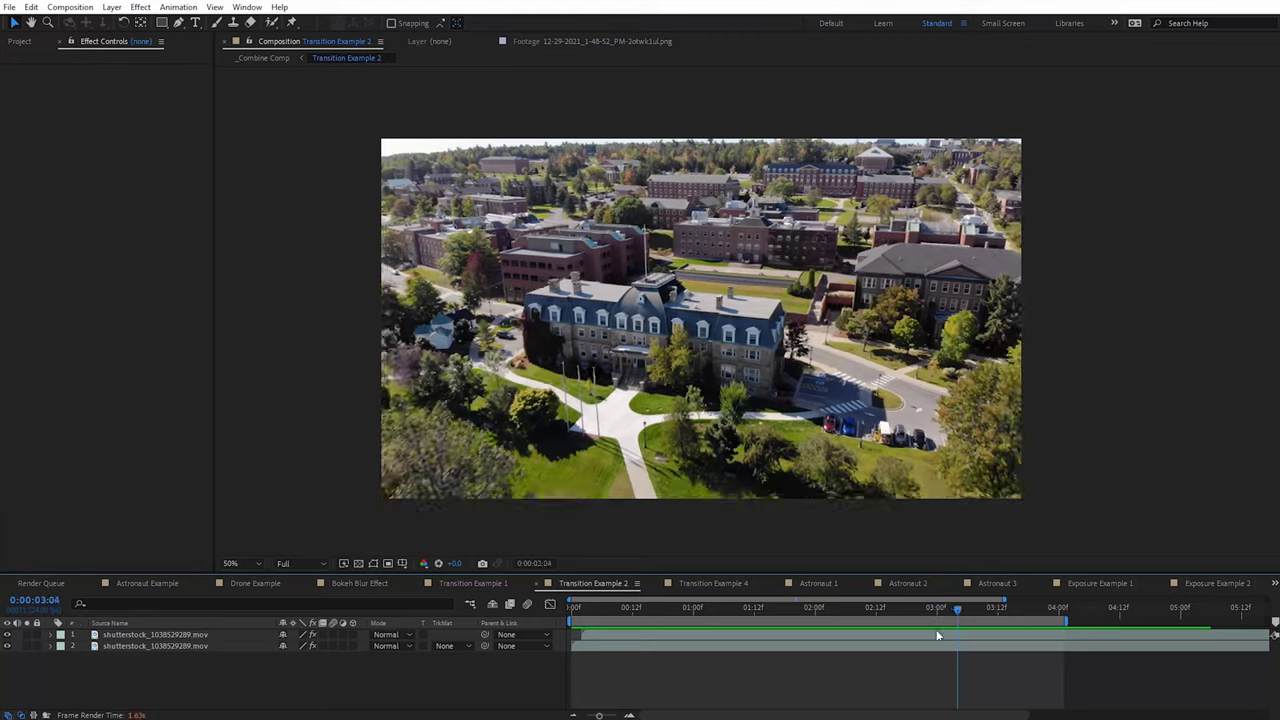
drag(957, 627, 707, 628)
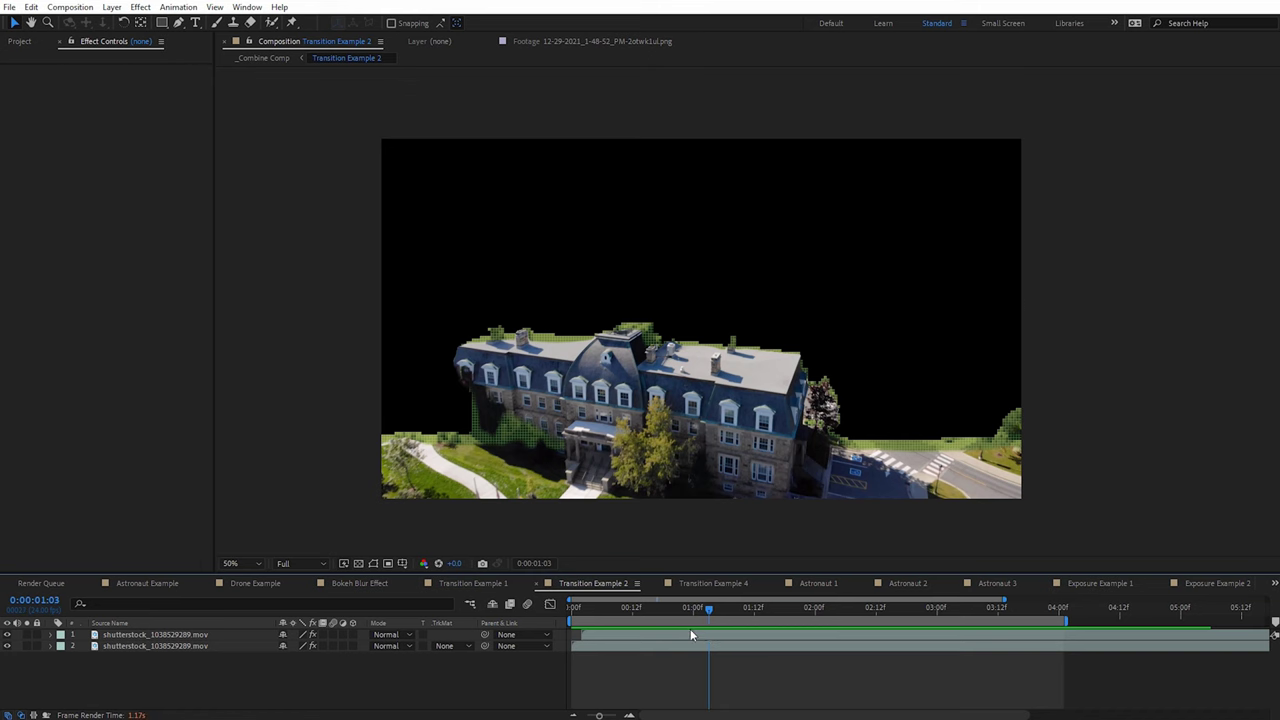
click(187, 636)
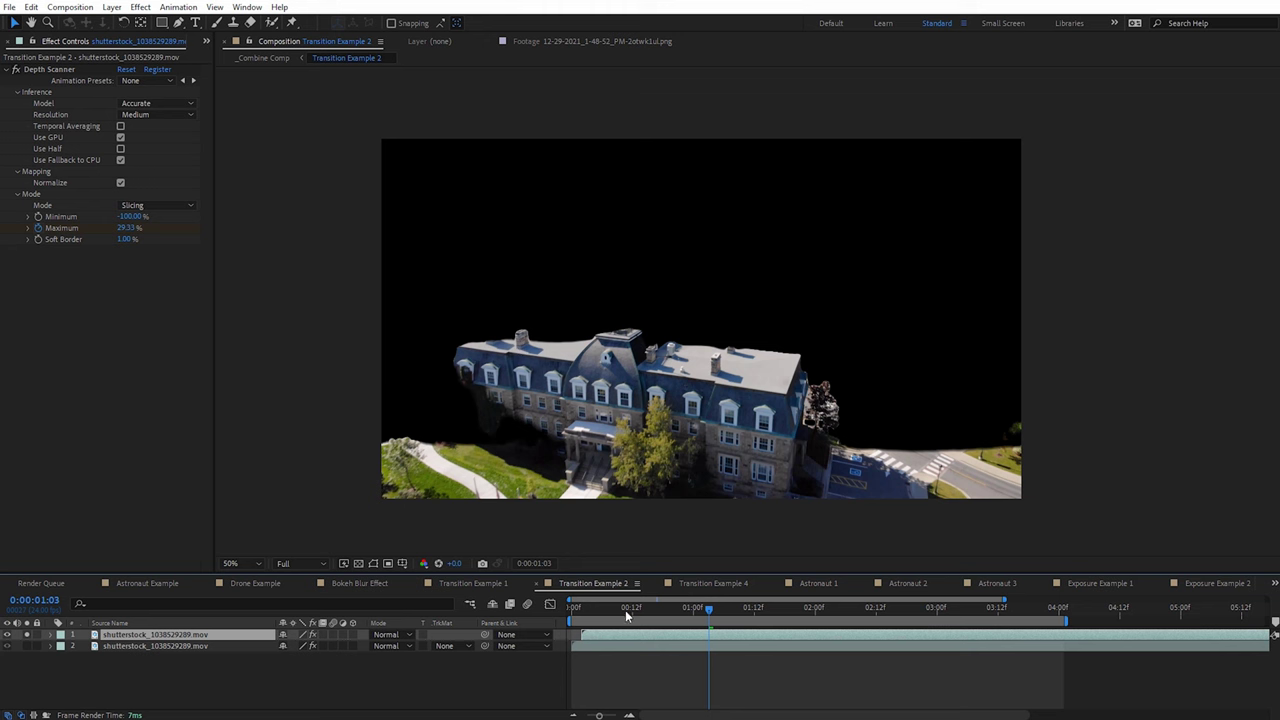
drag(625, 612, 780, 602)
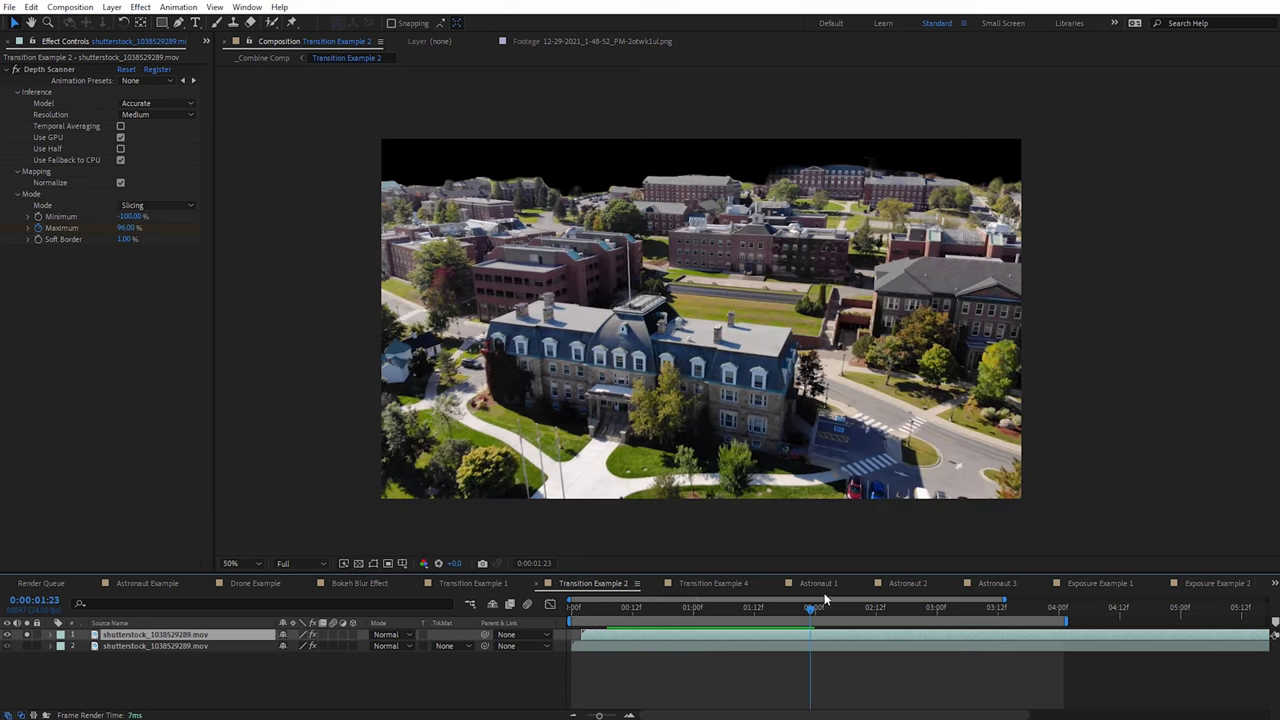
key(u)
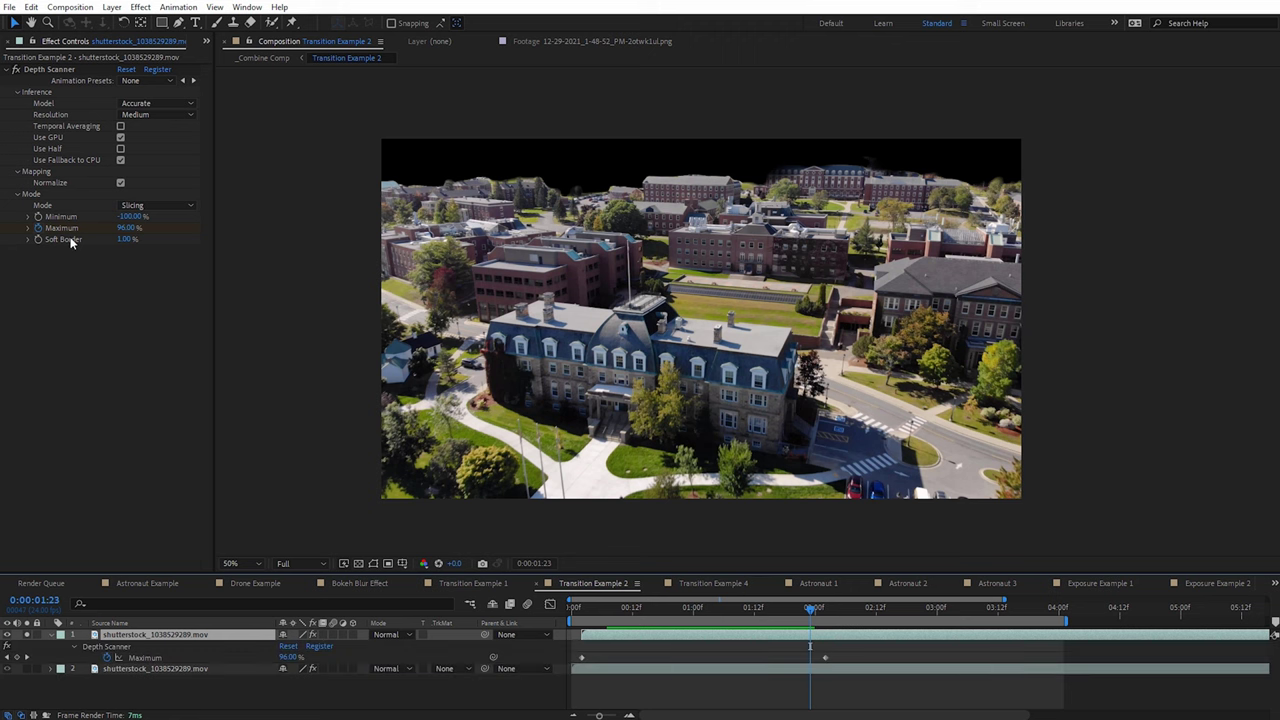
mouse_move(769, 608)
mouse_down()
mouse_move(631, 605)
mouse_move(823, 608)
mouse_move(766, 613)
mouse_up()
- Solo layer 2 and replay its pixelated green depth reveal with its Maximum keyframes shown
click(115, 669)
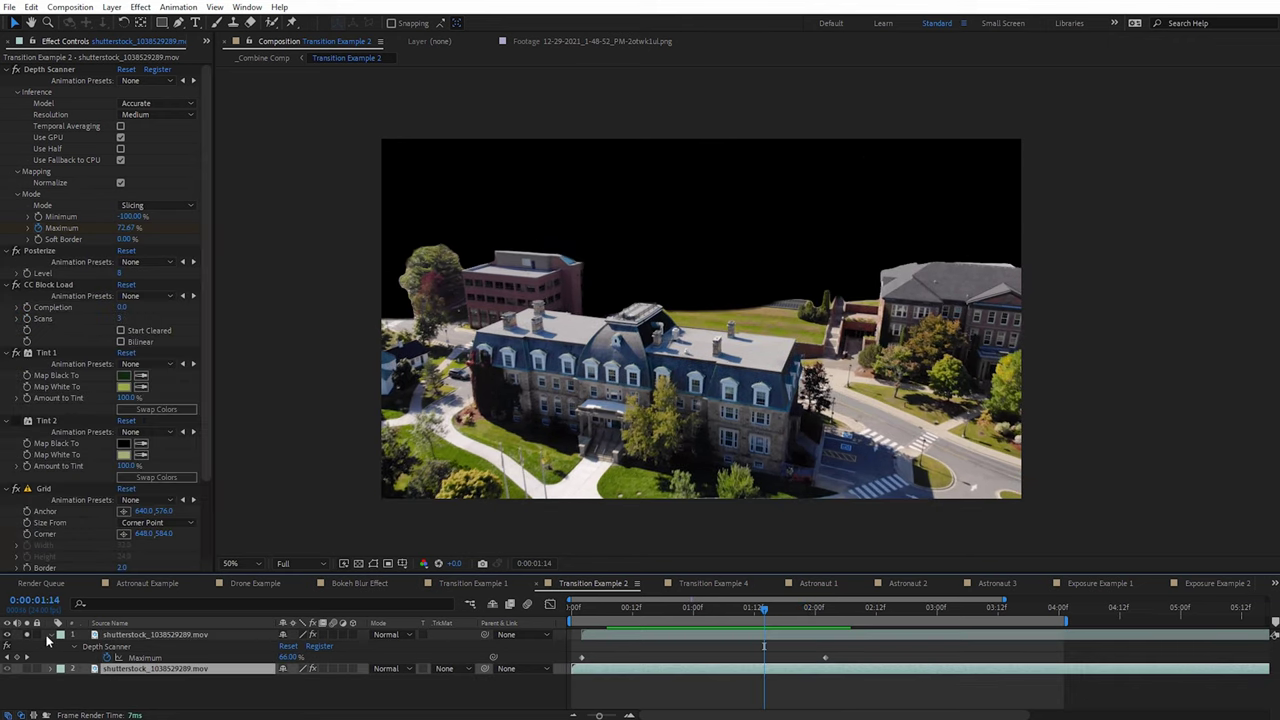
click(27, 669)
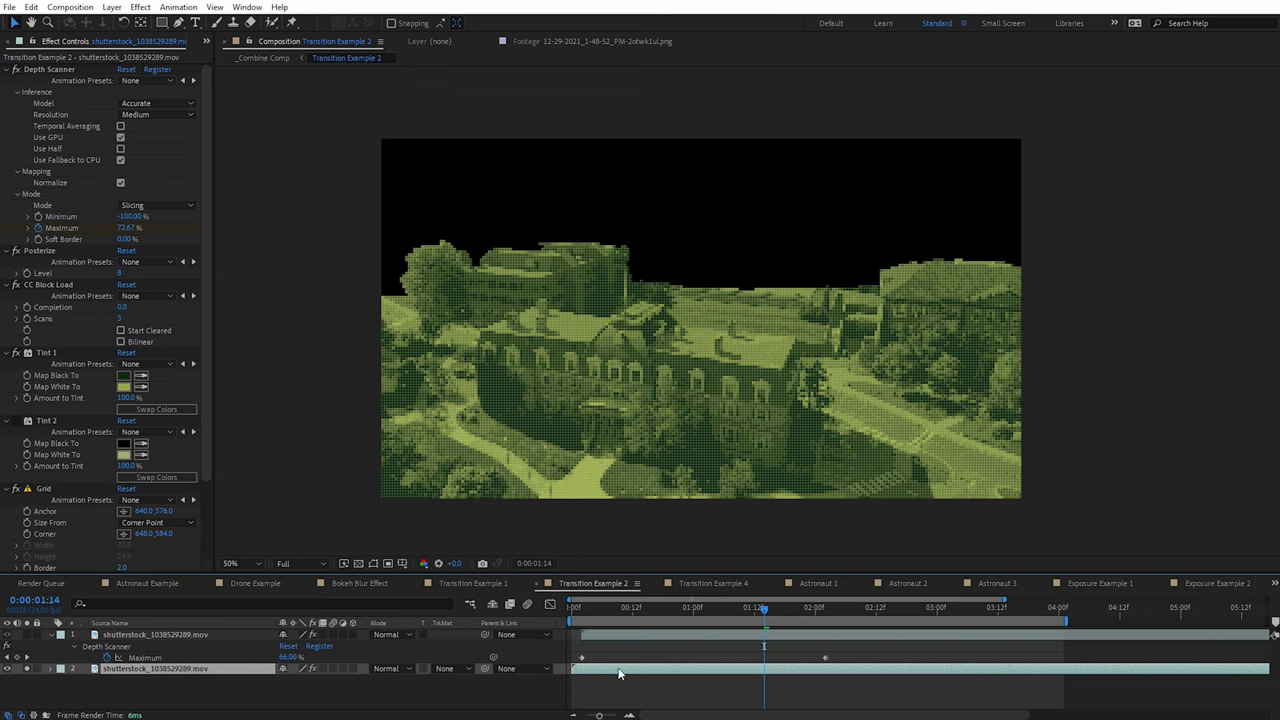
key(u)
drag(638, 614, 744, 619)
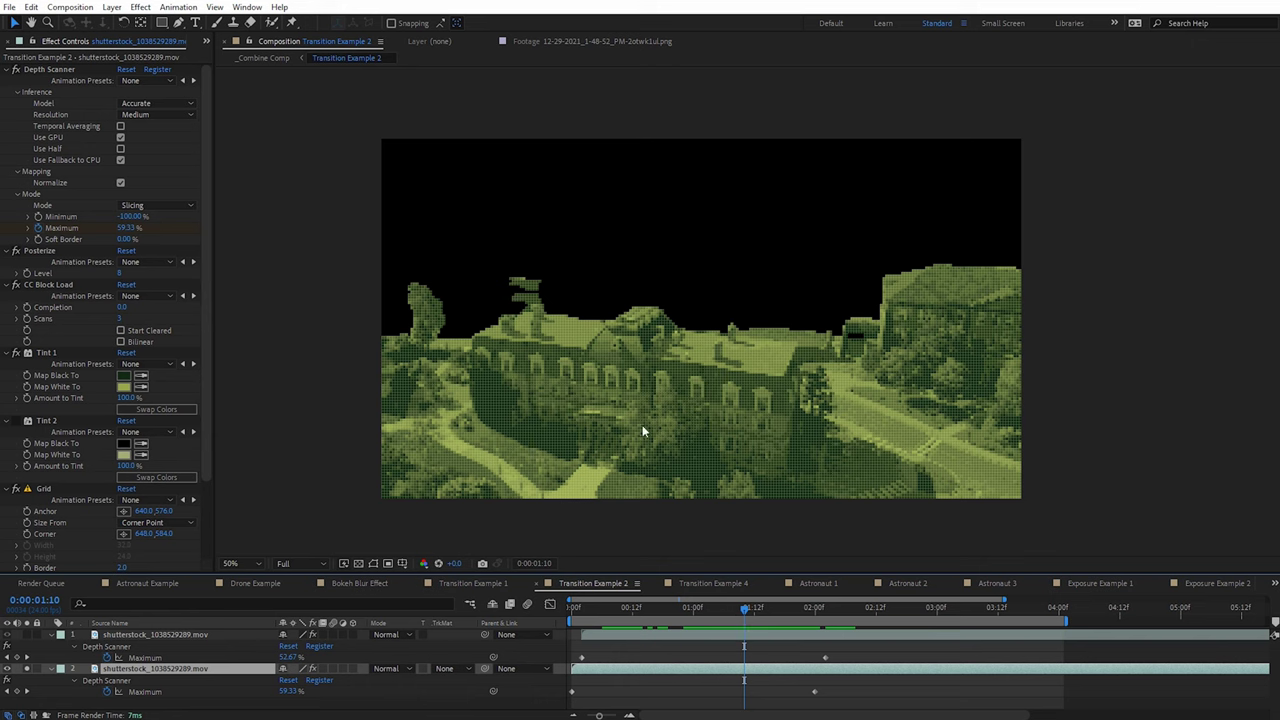
drag(648, 613, 726, 624)
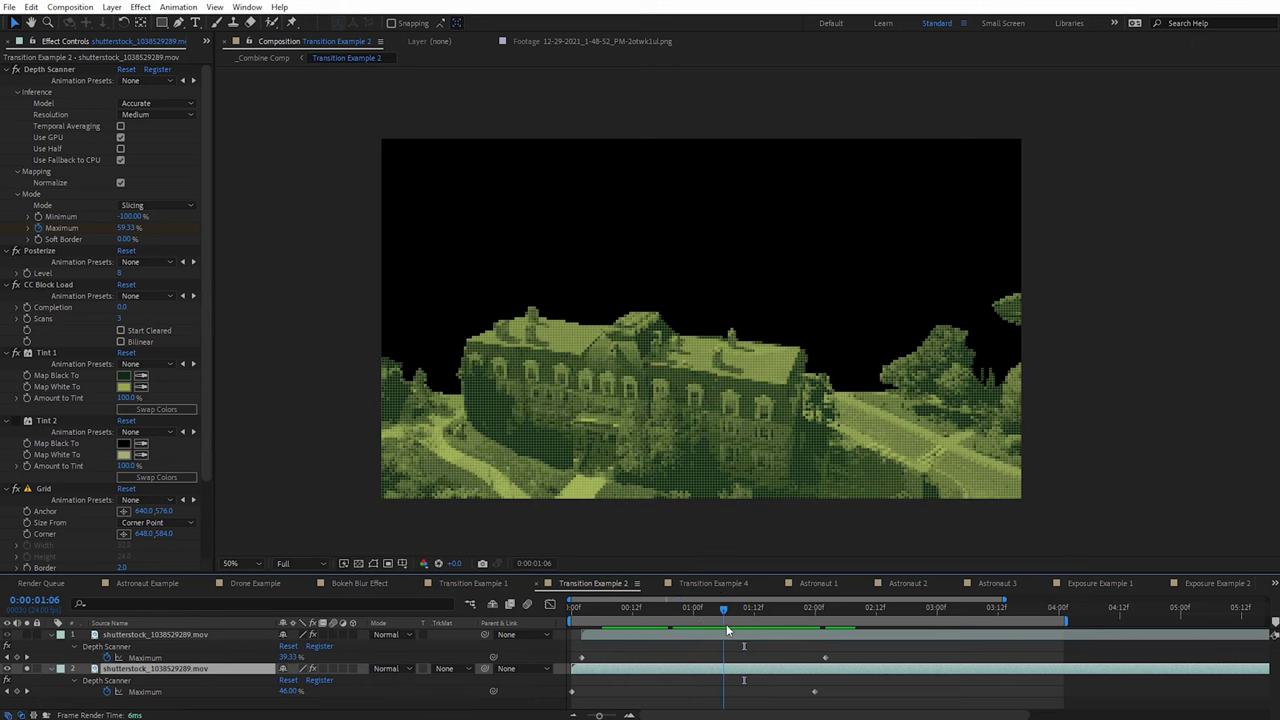
- Unsolo layer 2, replay the combined transition, and open Astronaut 1
click(29, 670)
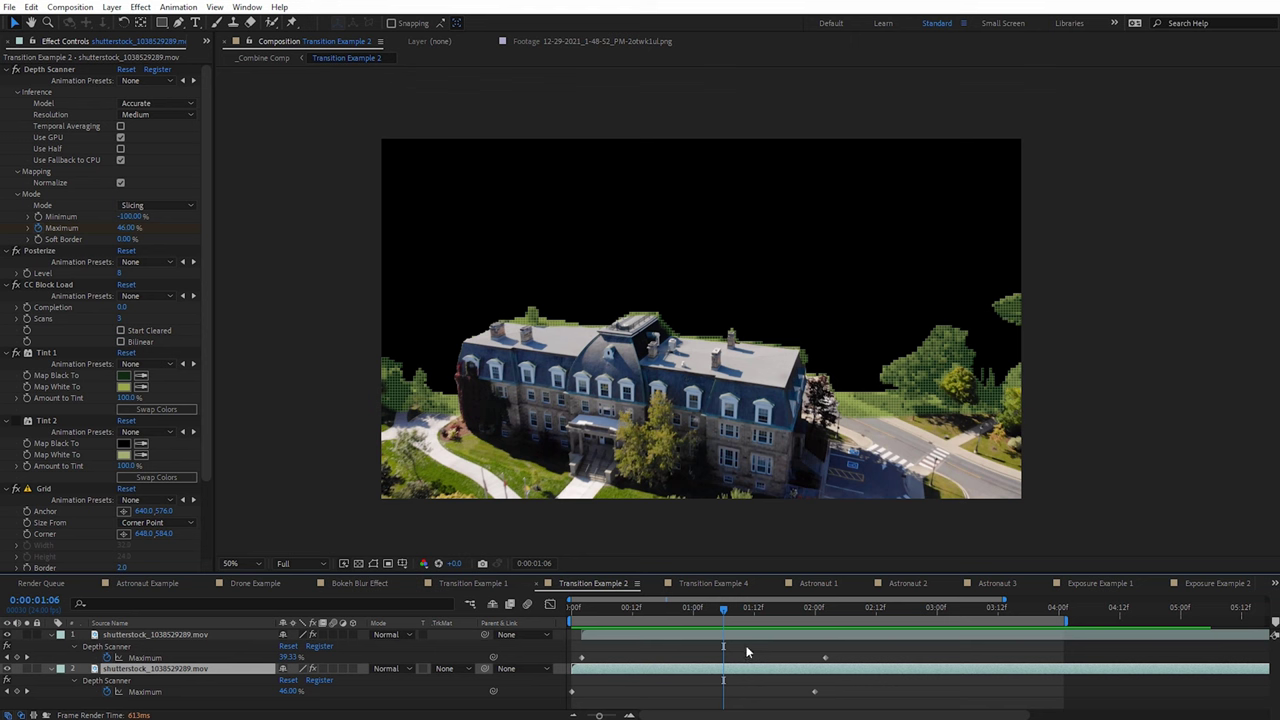
drag(718, 608, 869, 606)
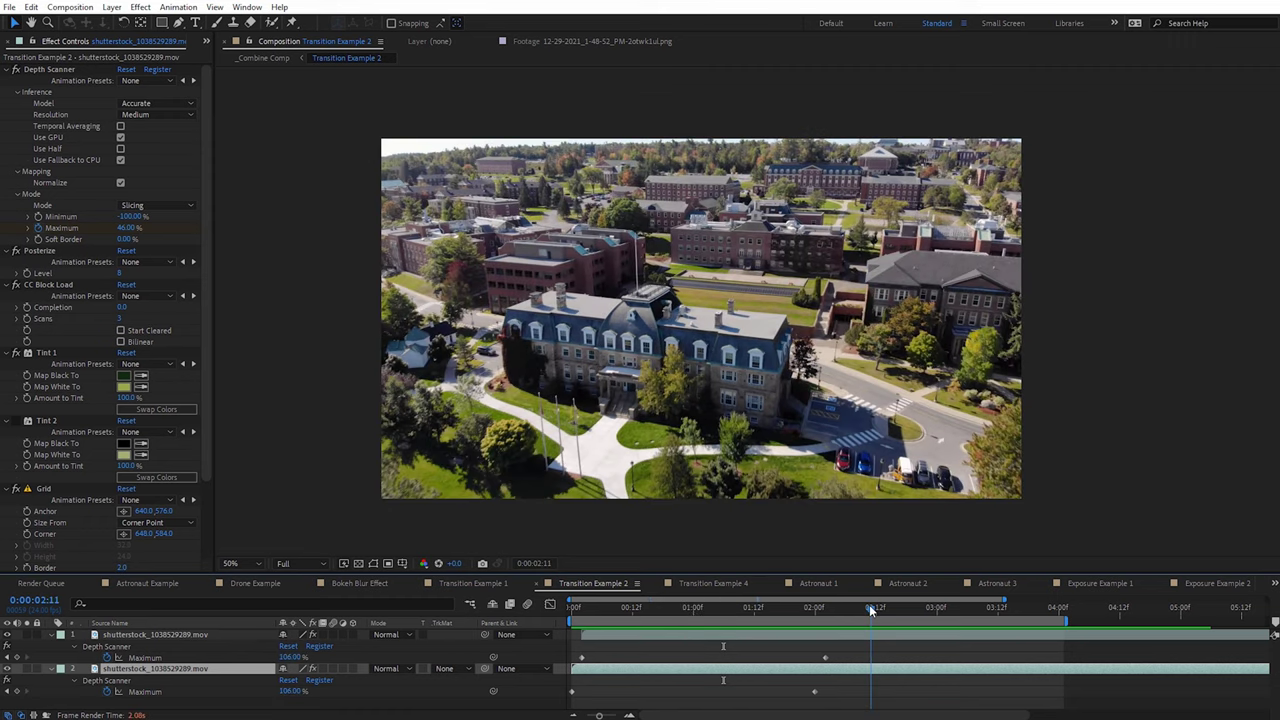
click(818, 583)
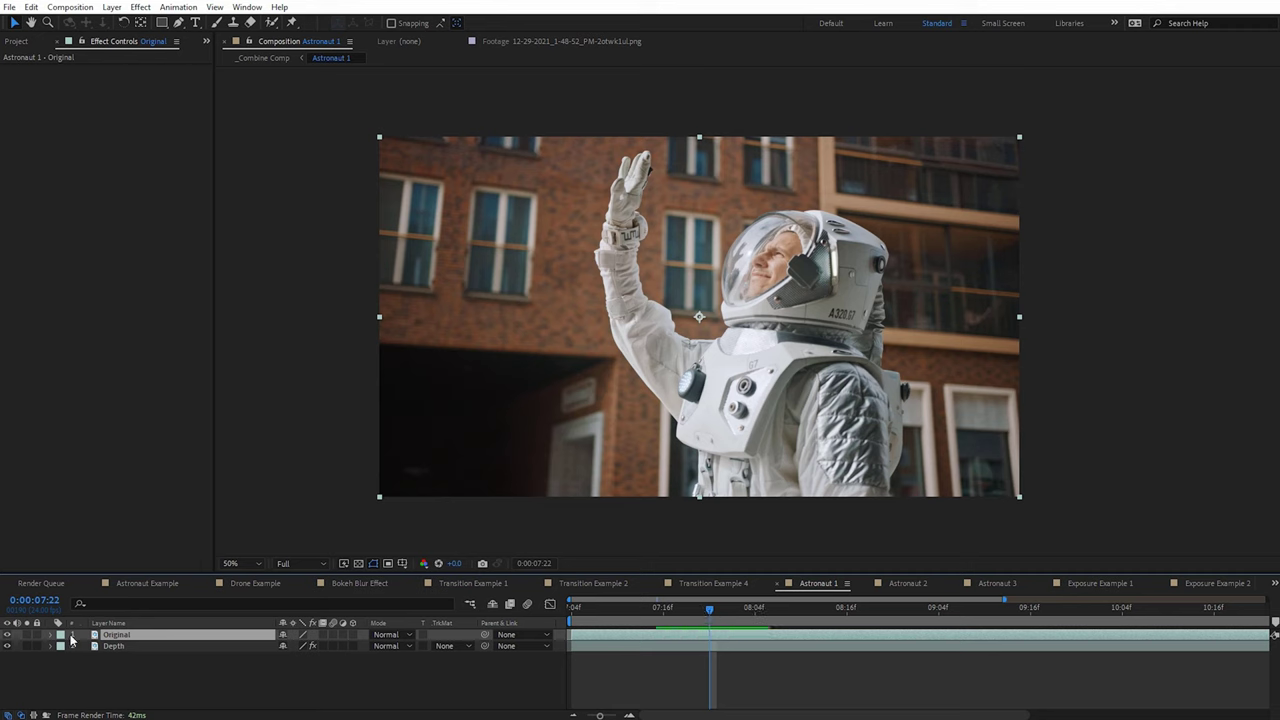
- Toggle the Original astronaut layer off and on, check the Depth layer's Depth Scanner settings, and select Original
click(8, 635)
click(114, 647)
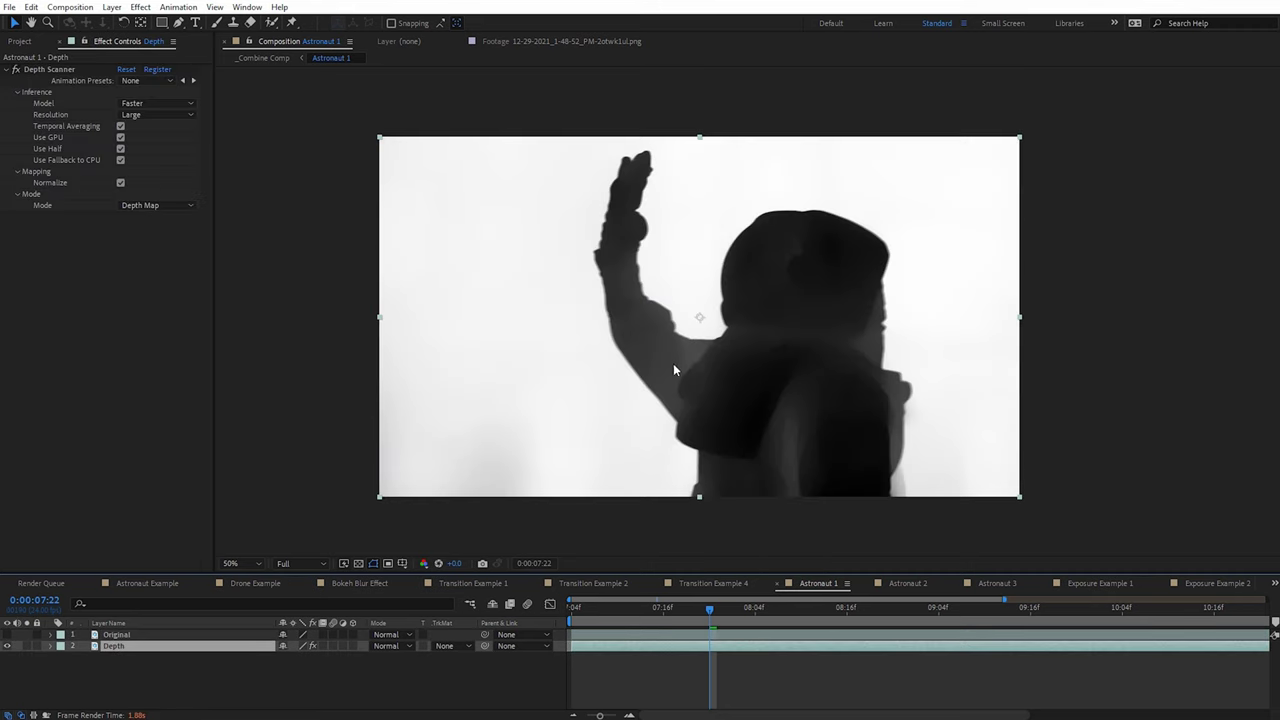
click(8, 635)
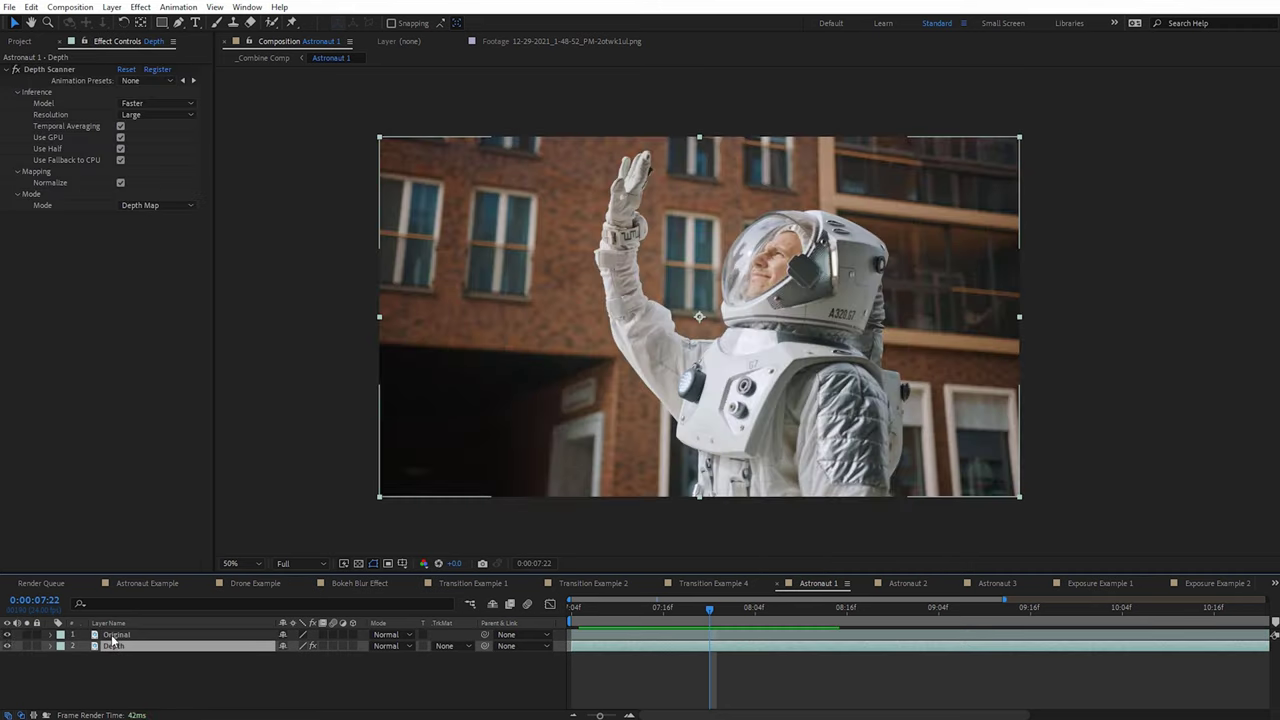
click(116, 634)
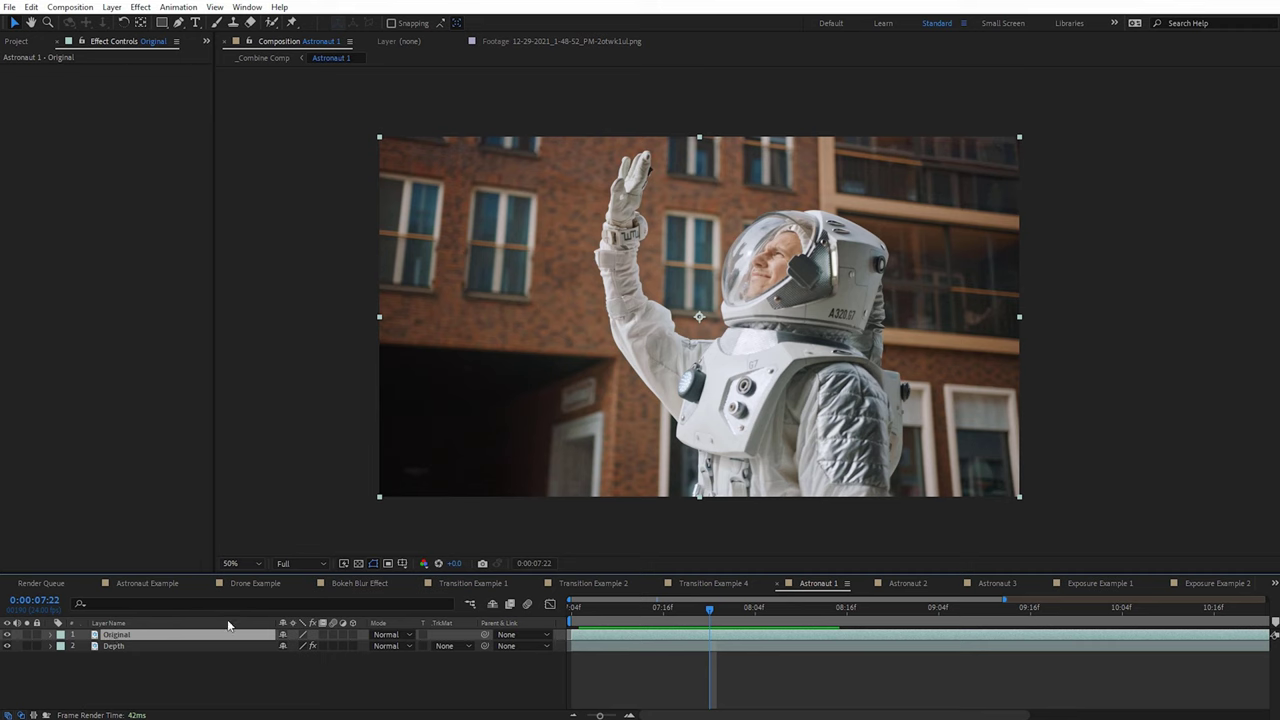
- Add Camera Lens Blur to Original with blur map 2. Depth (Effects & Masks) and Blur Radius 42
click(140, 7)
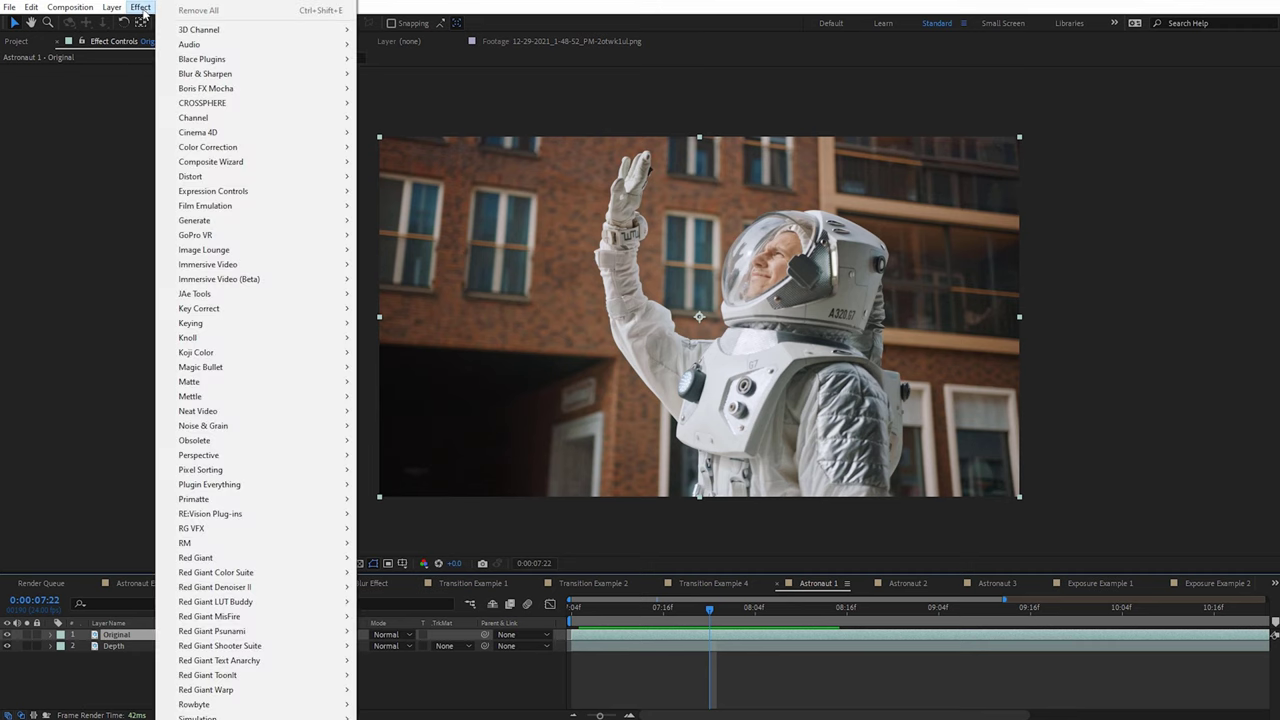
mouse_move(199, 63)
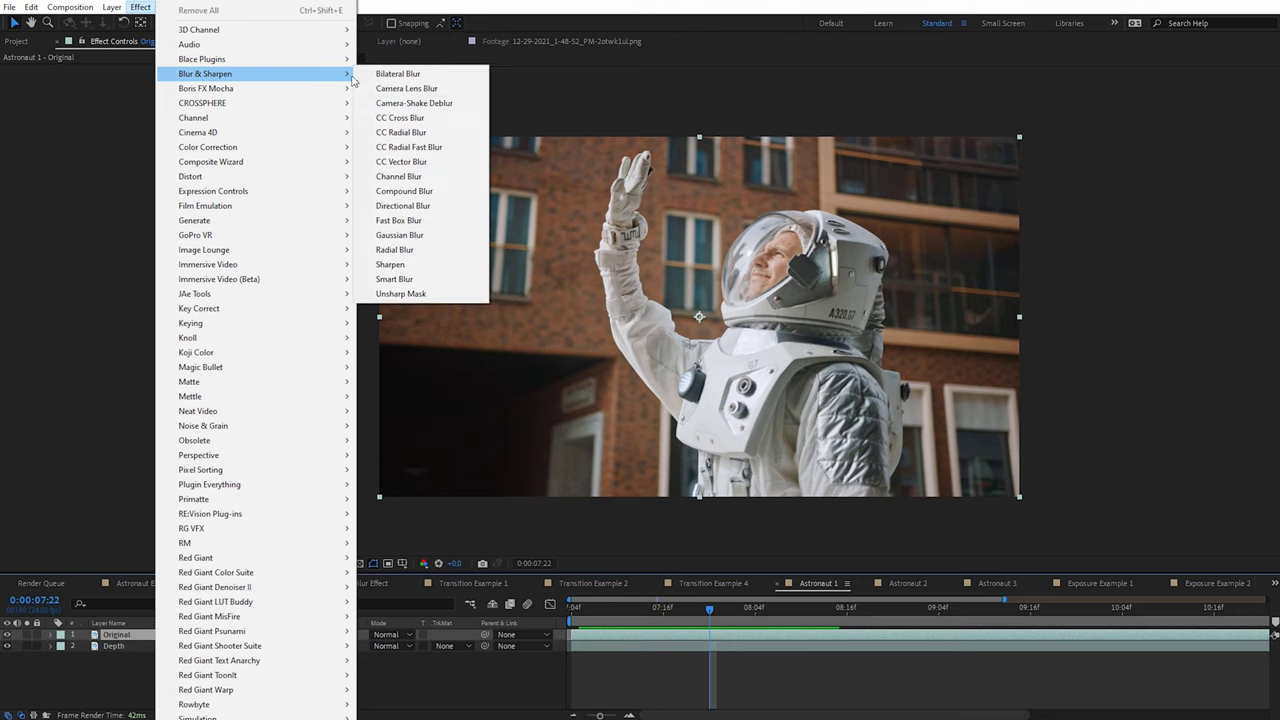
click(406, 90)
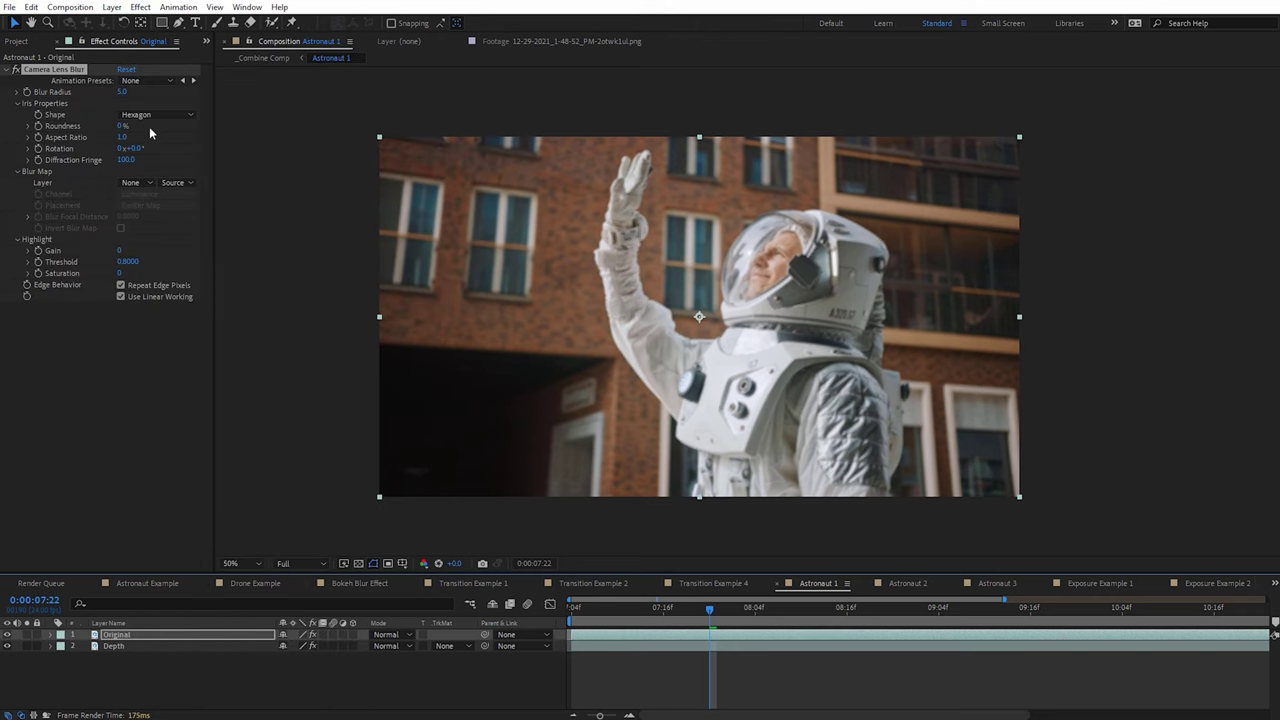
click(133, 182)
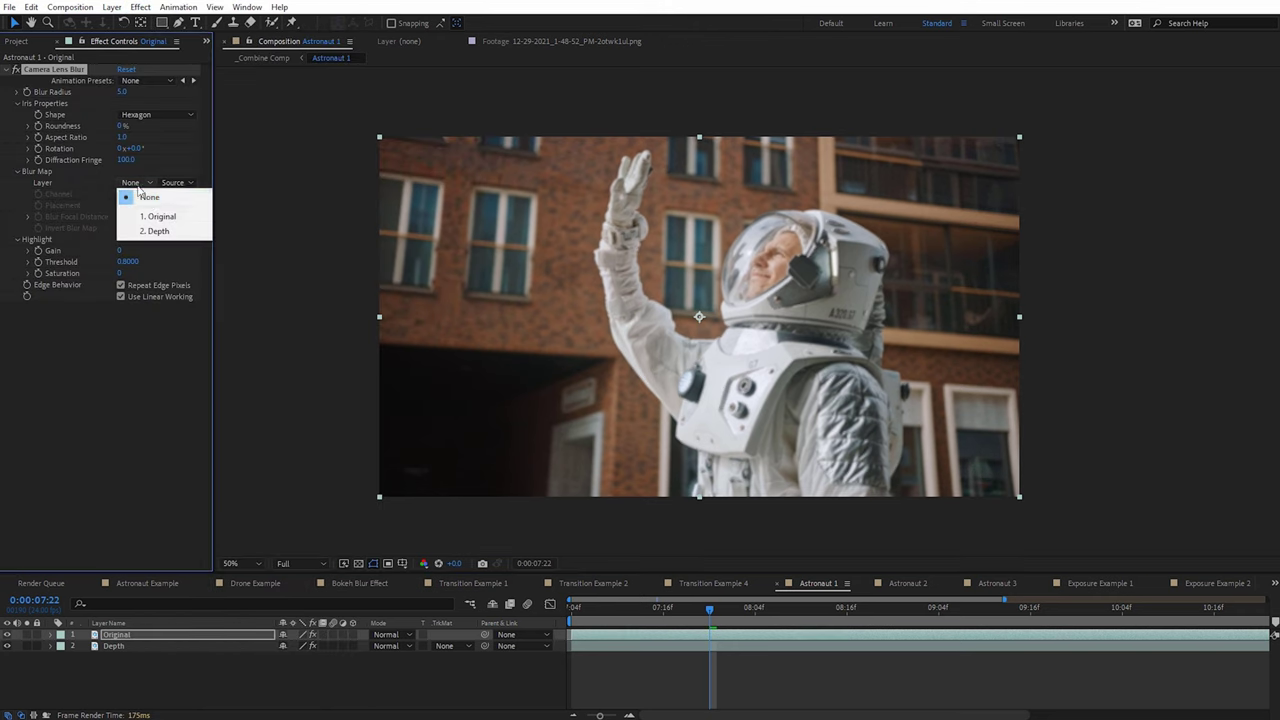
click(145, 230)
click(174, 182)
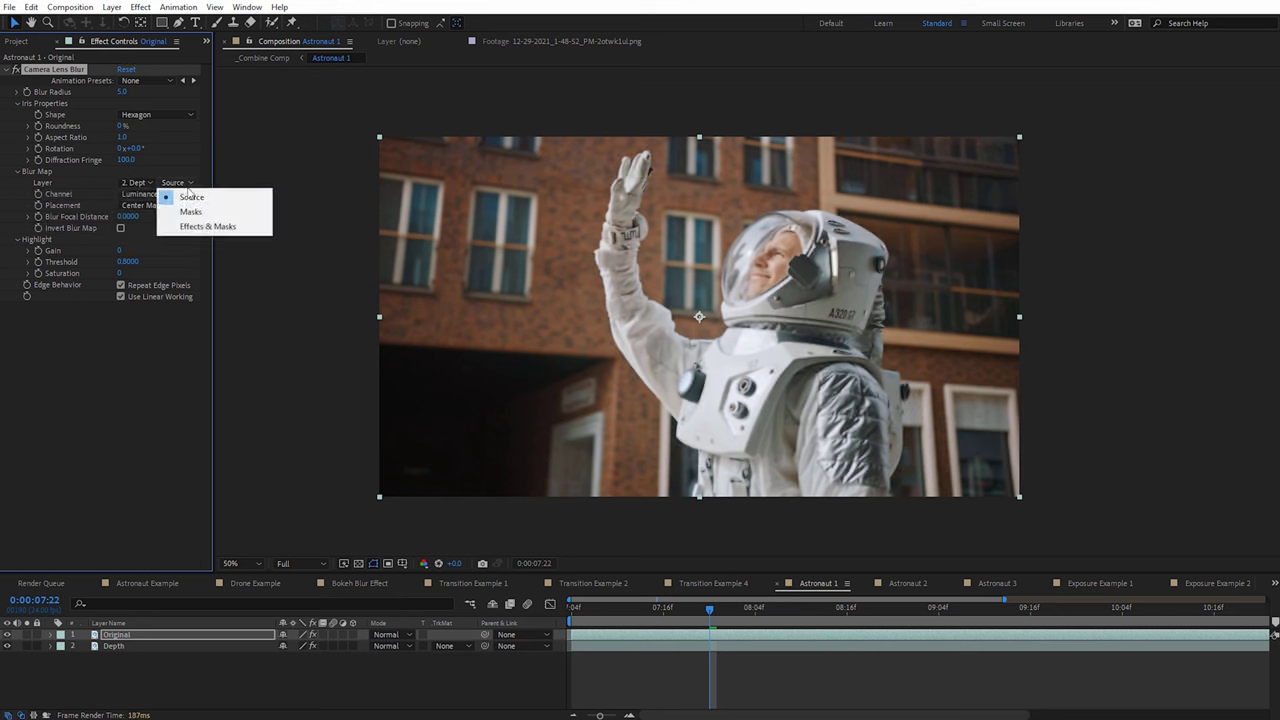
click(196, 225)
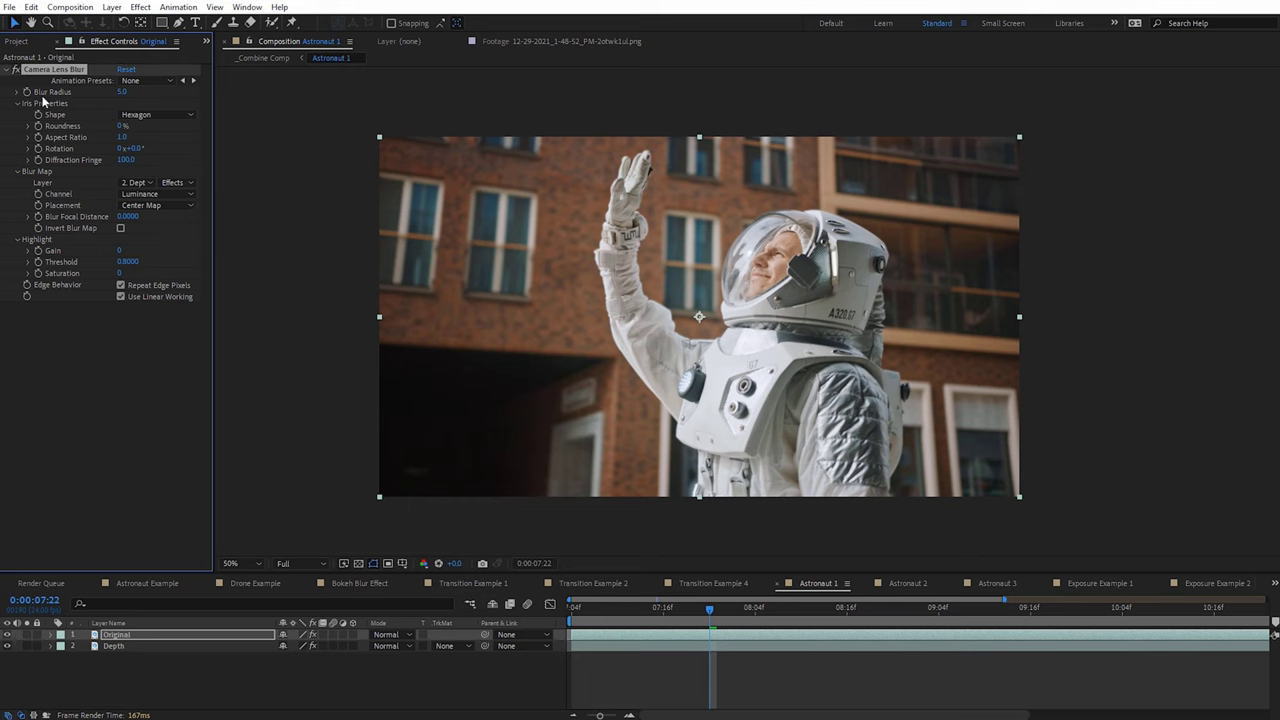
drag(122, 92, 150, 96)
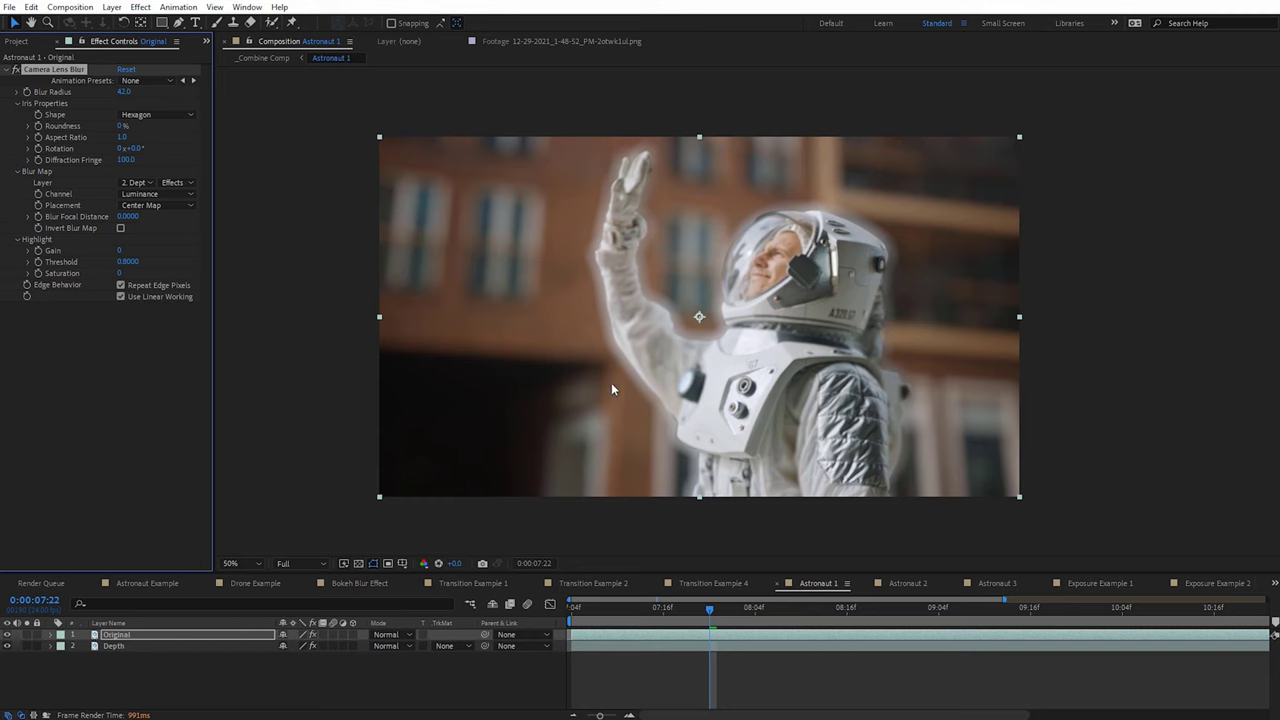
scroll(636, 309, up, 2)
- In Astronaut 2, compare Bokeh off and on and briefly solo the Depth layer's greyscale map
click(900, 583)
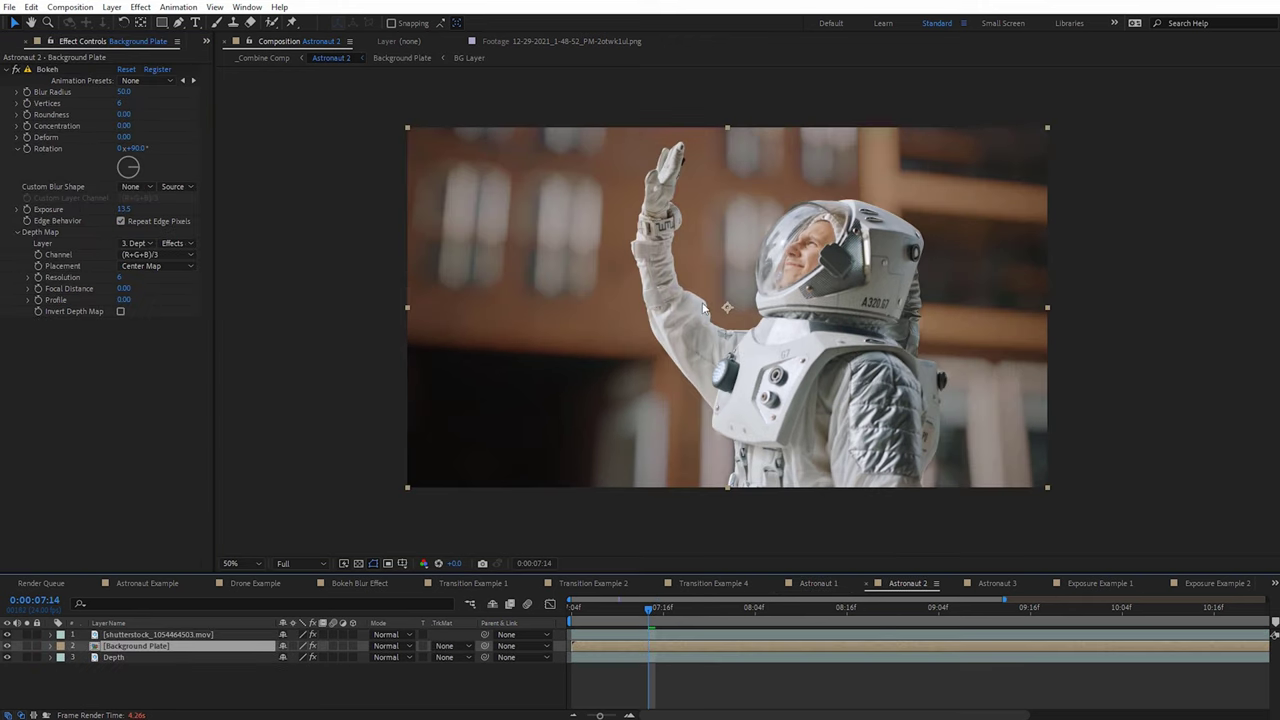
click(15, 69)
click(15, 69)
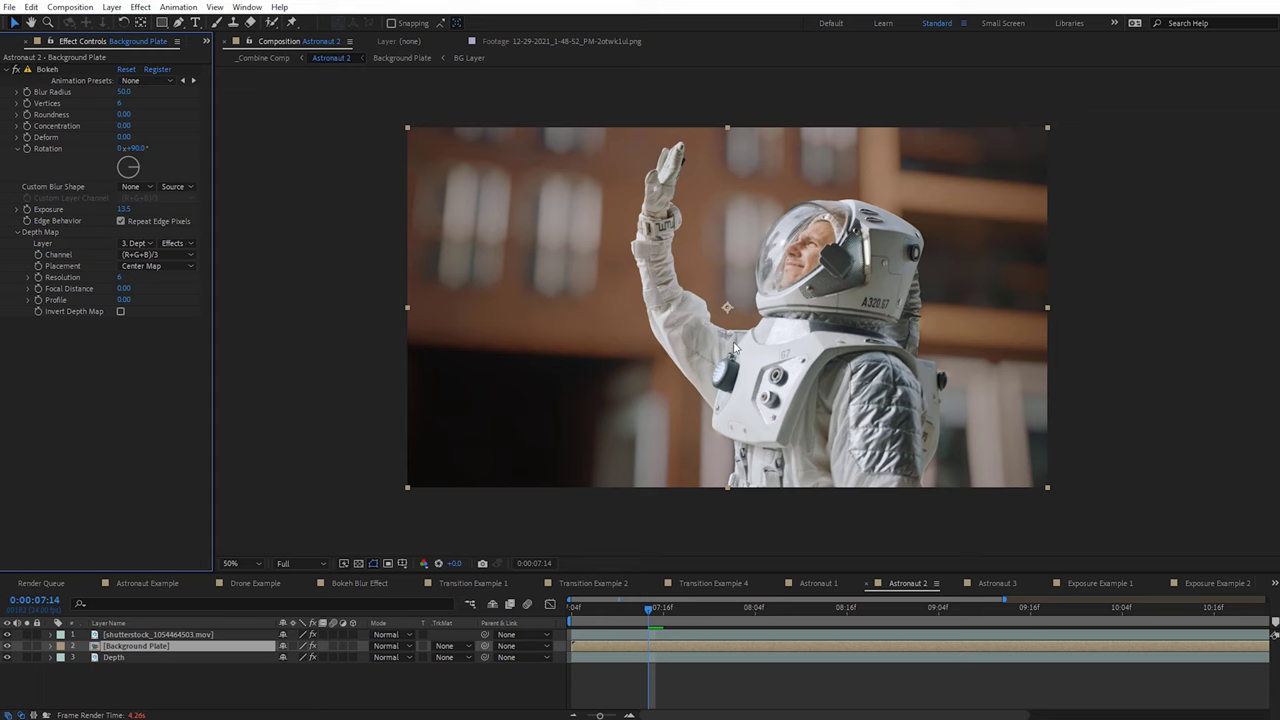
click(134, 635)
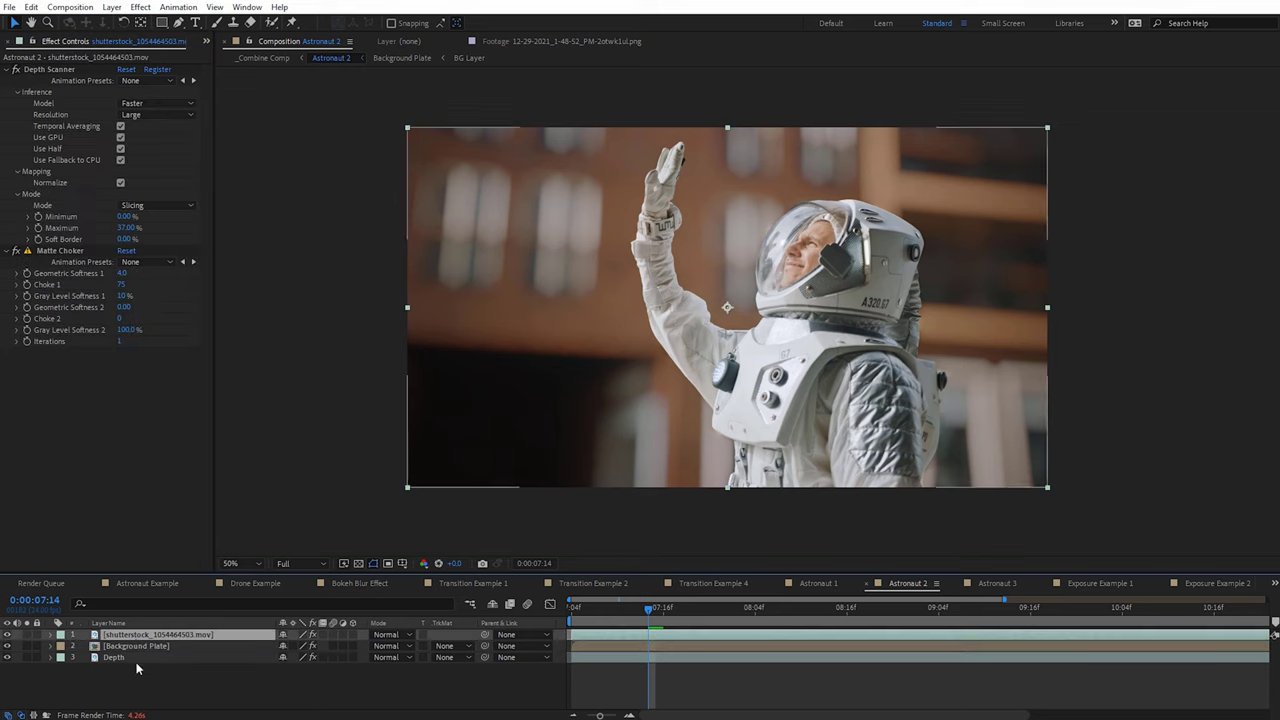
click(109, 657)
click(27, 657)
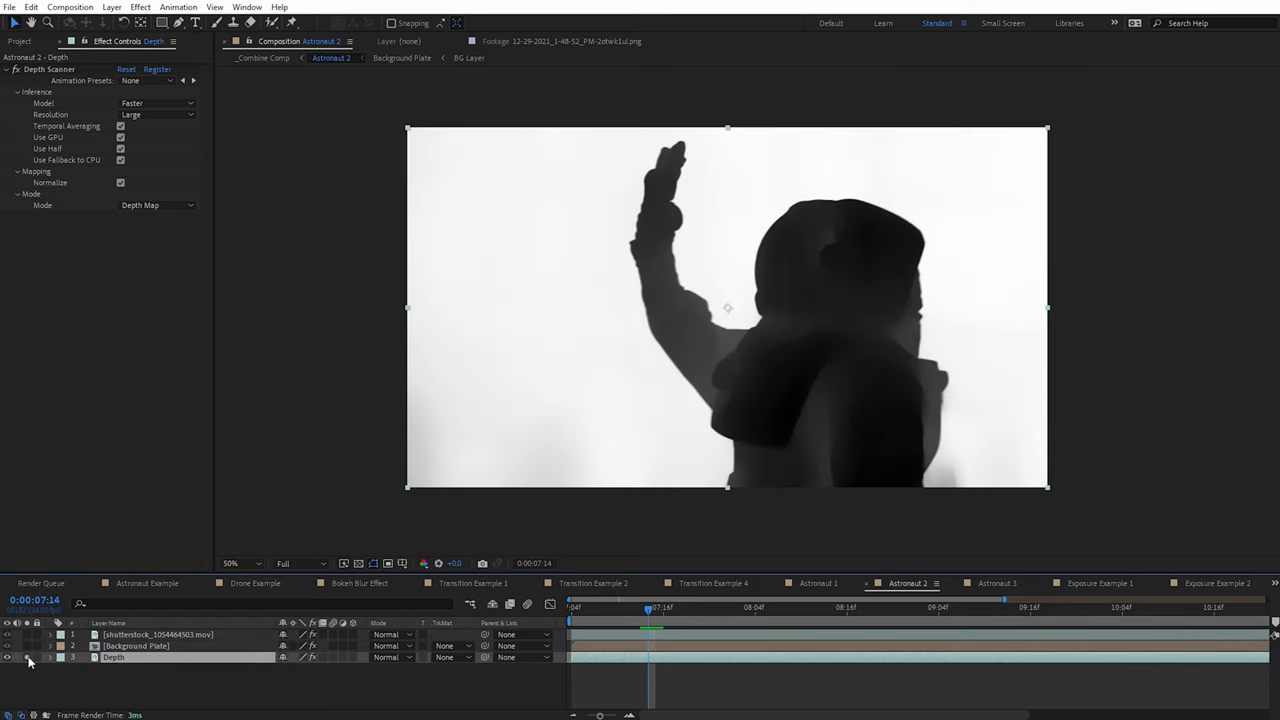
click(27, 657)
click(134, 646)
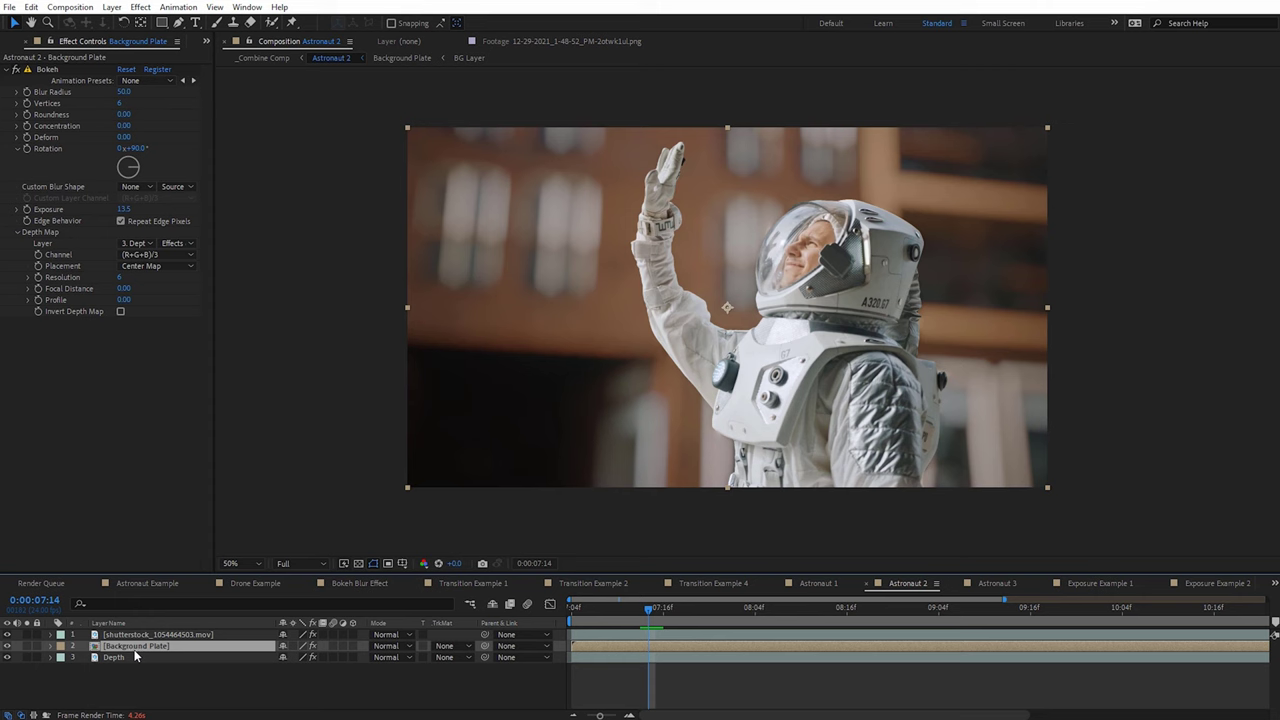
- Open Background Plate, hide its Fill layer, and open the nested BG Layer clip
double_click(135, 647)
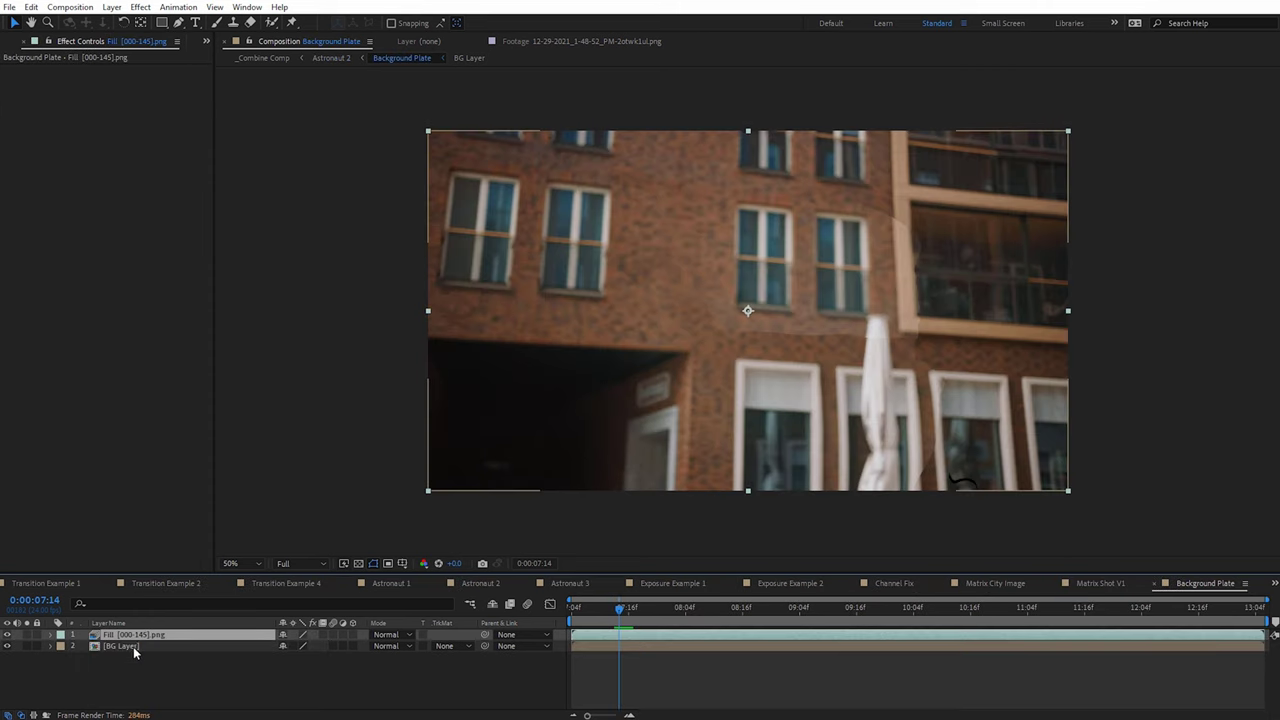
click(7, 634)
click(107, 646)
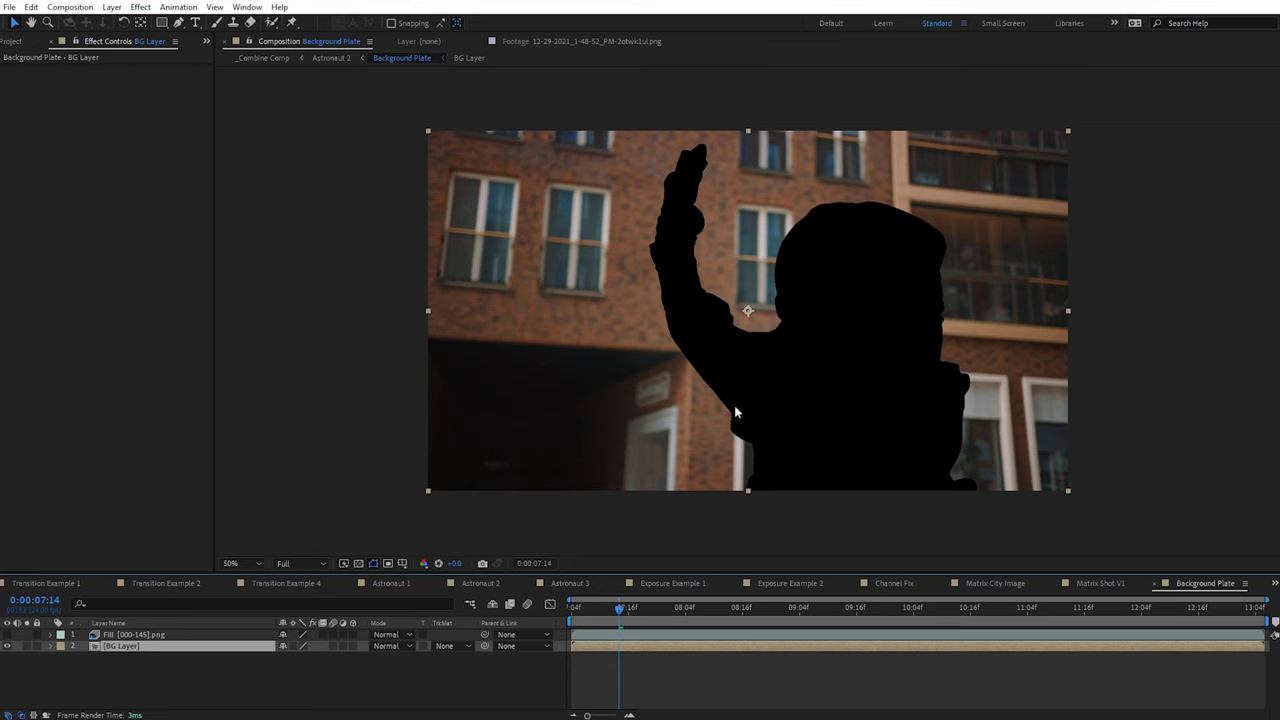
double_click(115, 647)
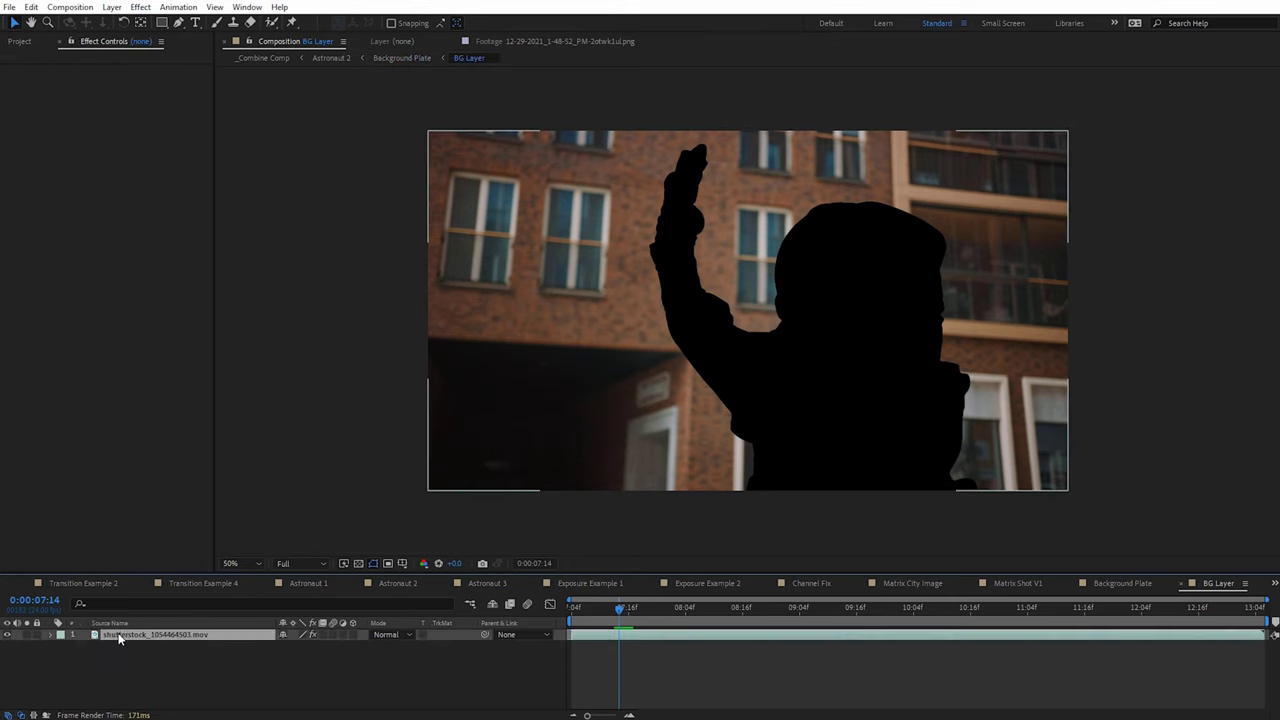
click(118, 636)
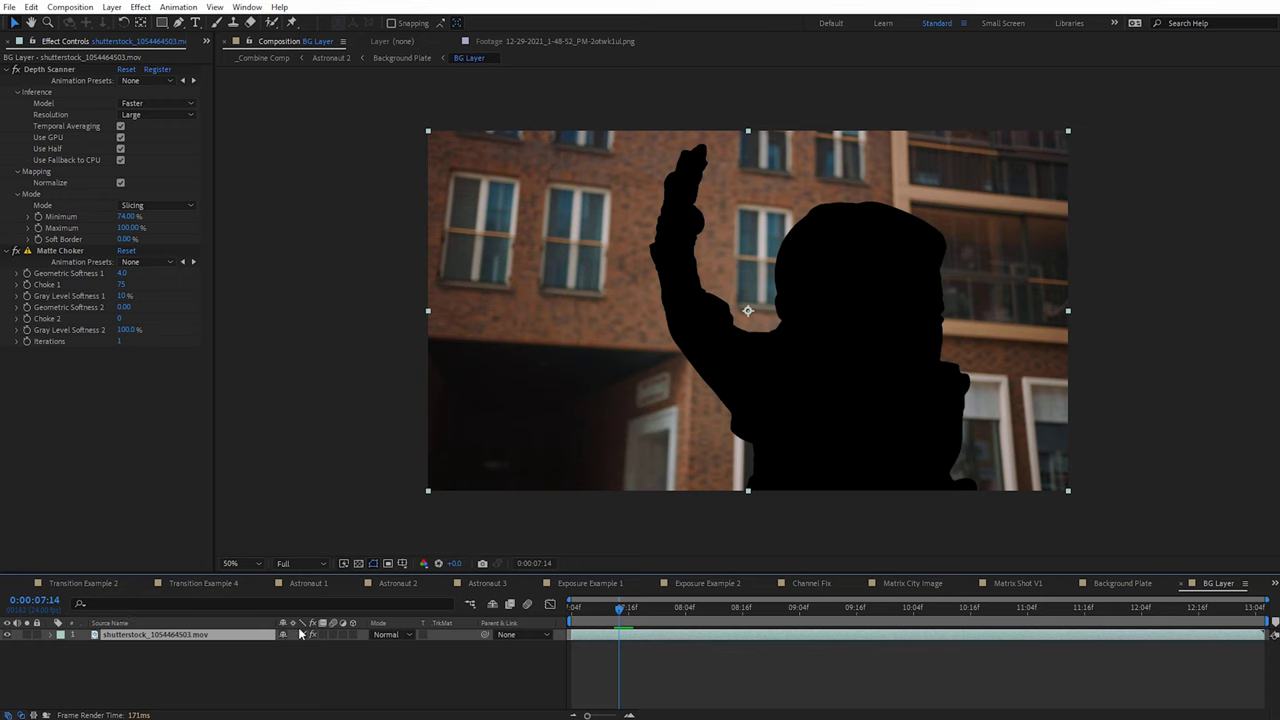
- Try Depth Scanner Minimum at 78 and lower, then revert it to 74%
click(124, 216)
text(78)
key(Return)
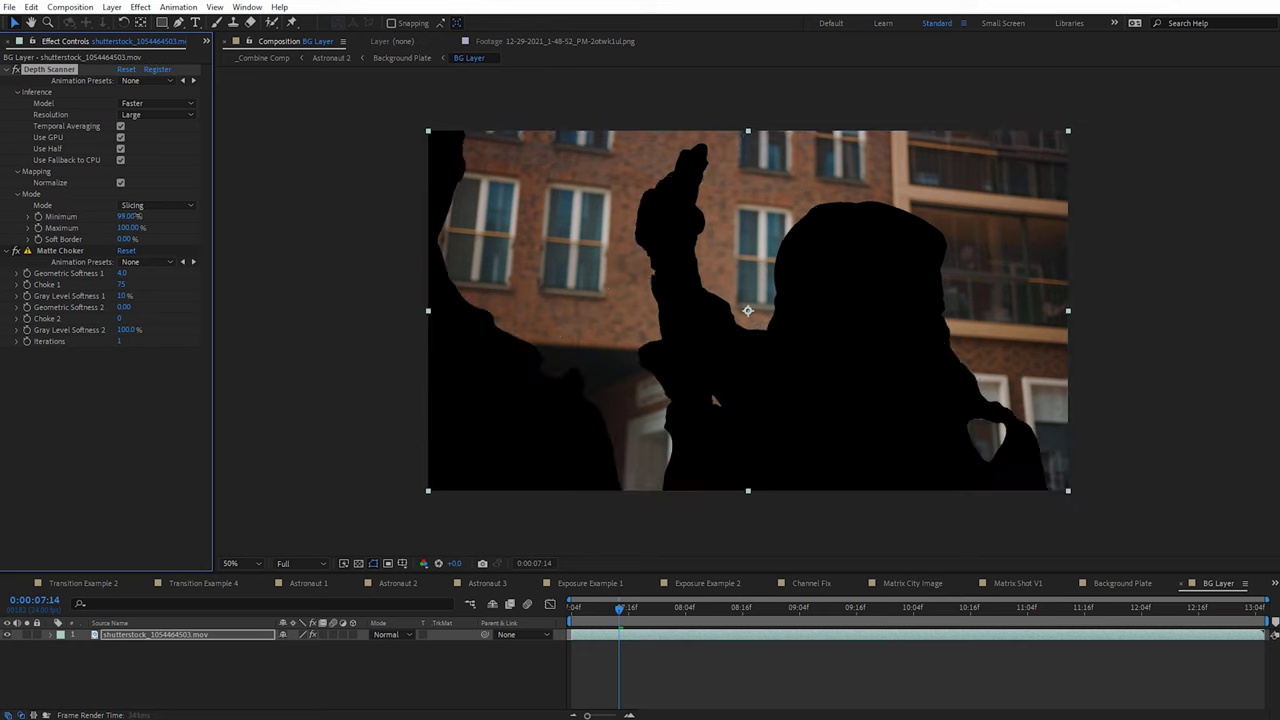
drag(124, 216, 100, 216)
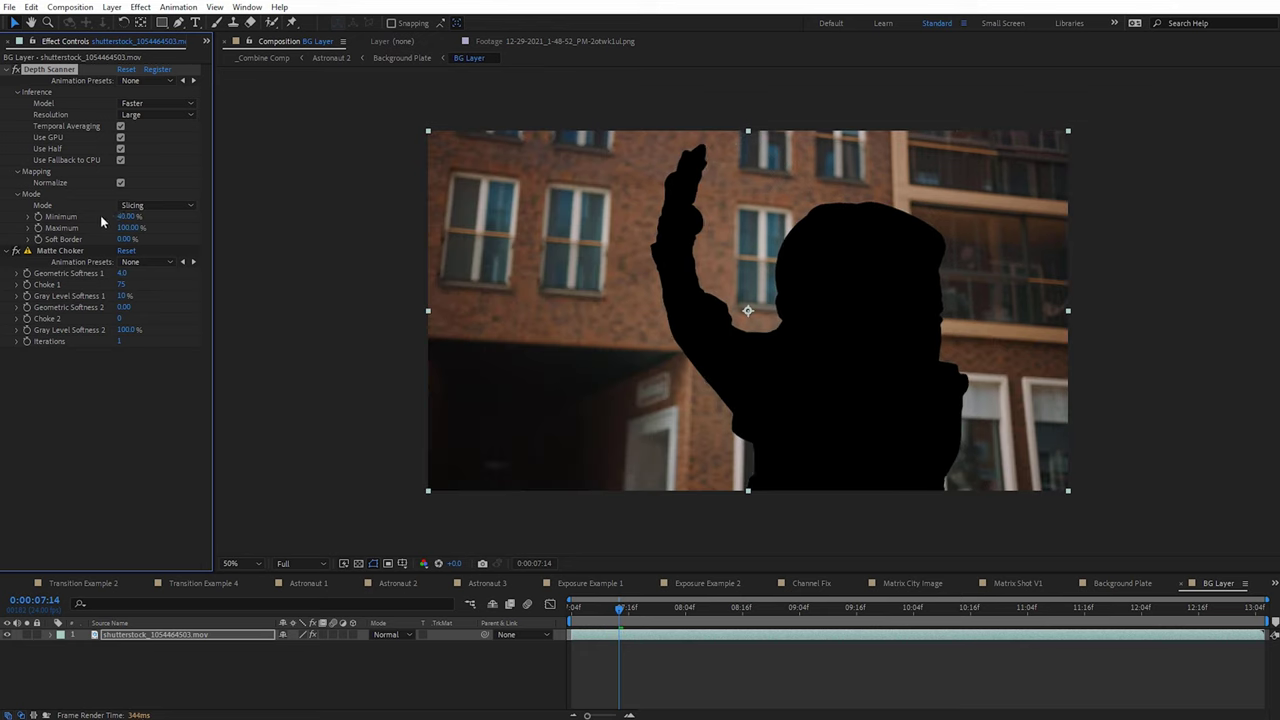
key(ctrl+z)
key(ctrl+z)
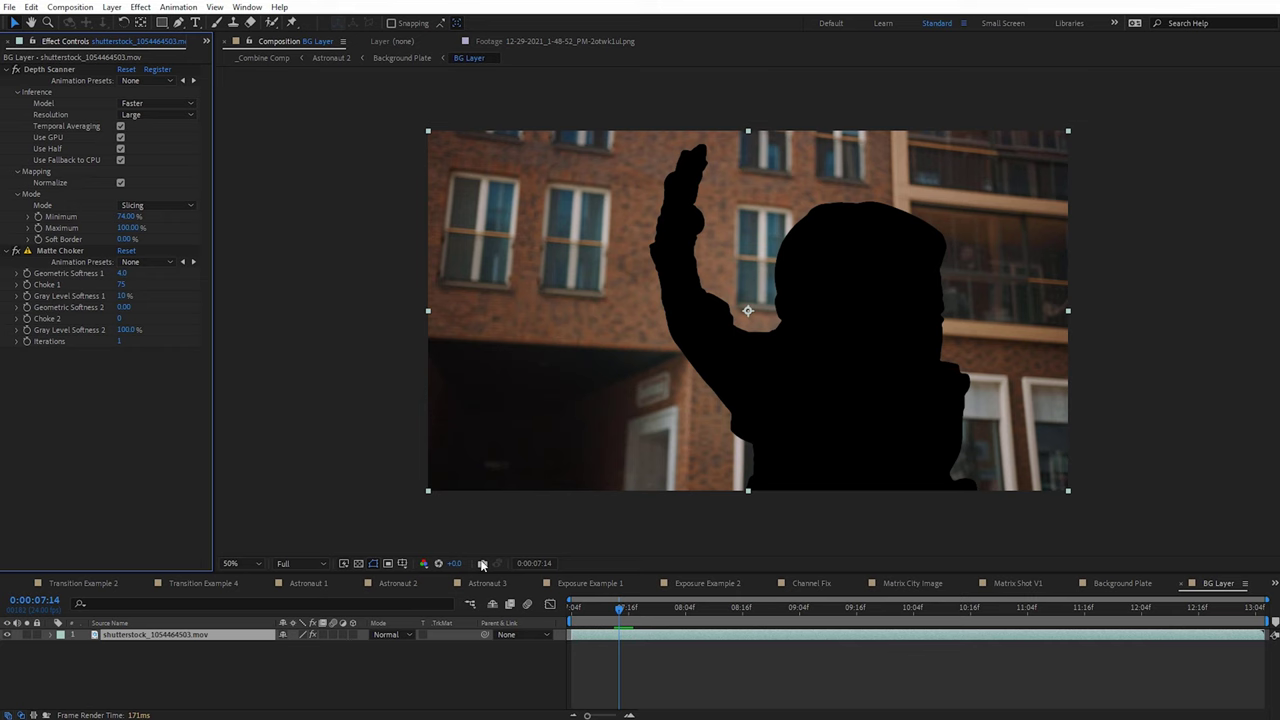
- Toggle the transparency grid and compare the silhouette edge with Matte Choker off and on at 100% zoom
click(360, 564)
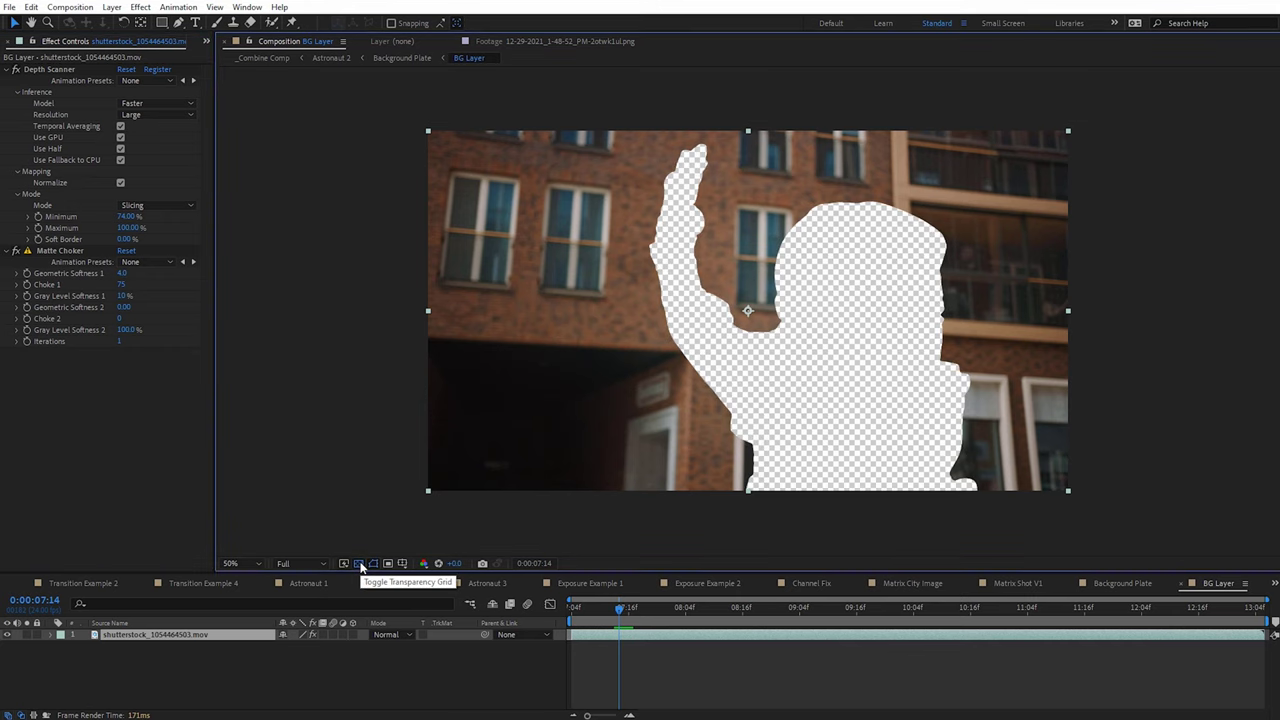
click(360, 564)
click(62, 251)
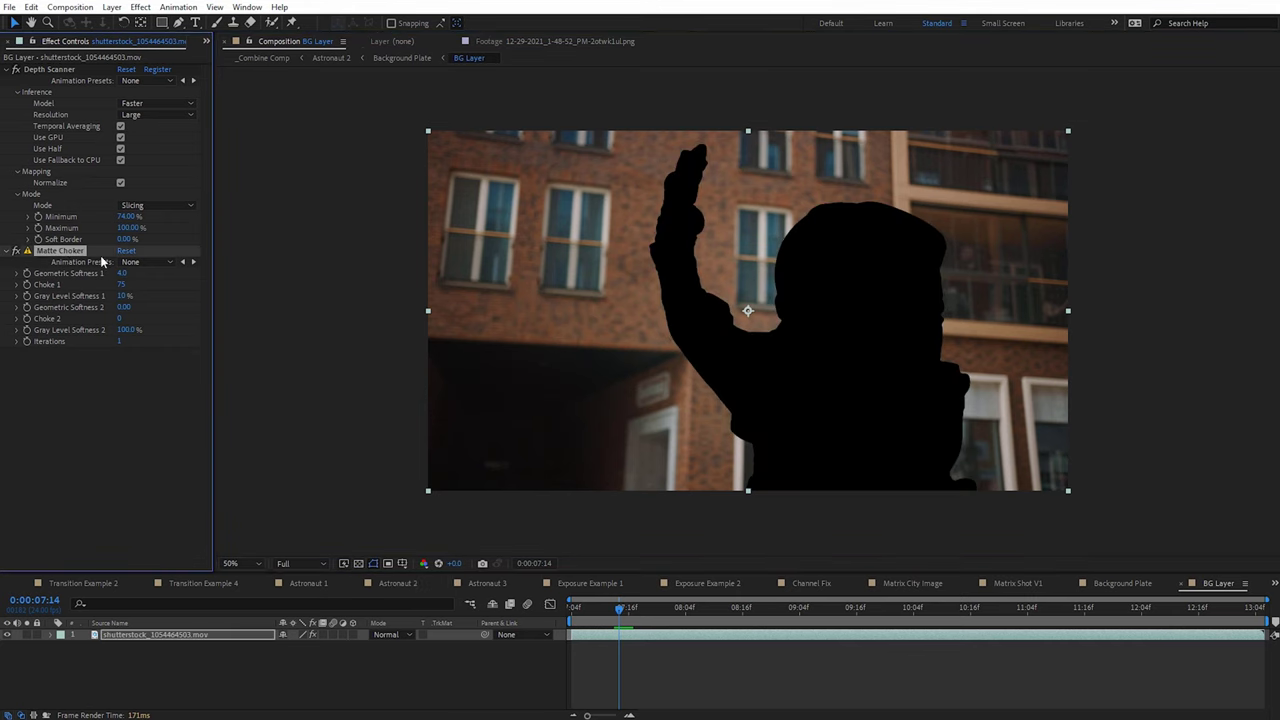
key(slash)
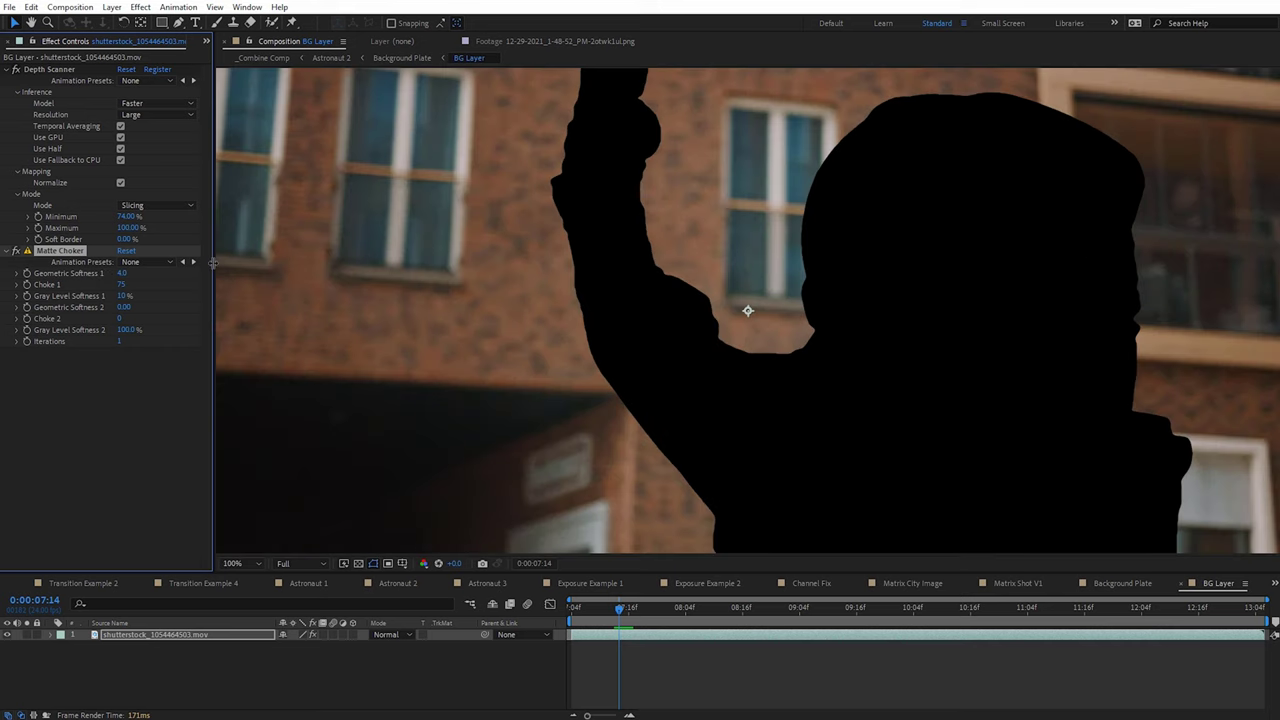
click(15, 251)
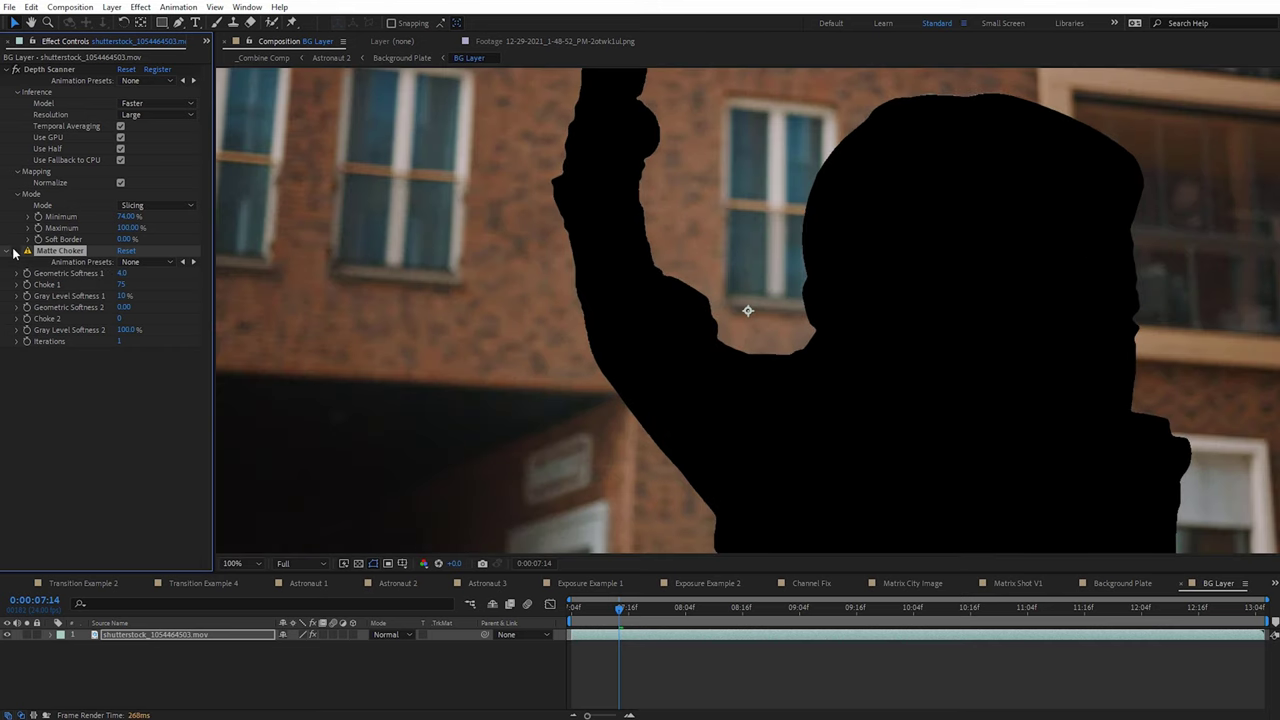
scroll(614, 183, up, 1)
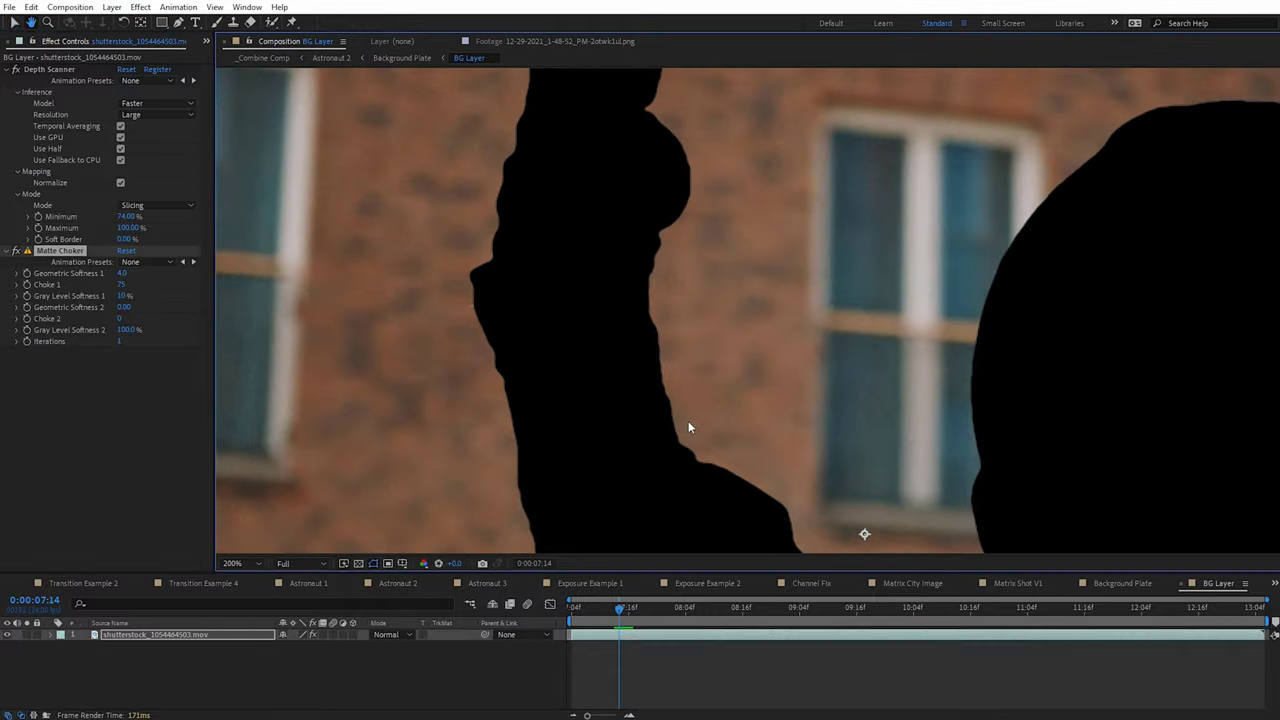
scroll(656, 324, up, 1)
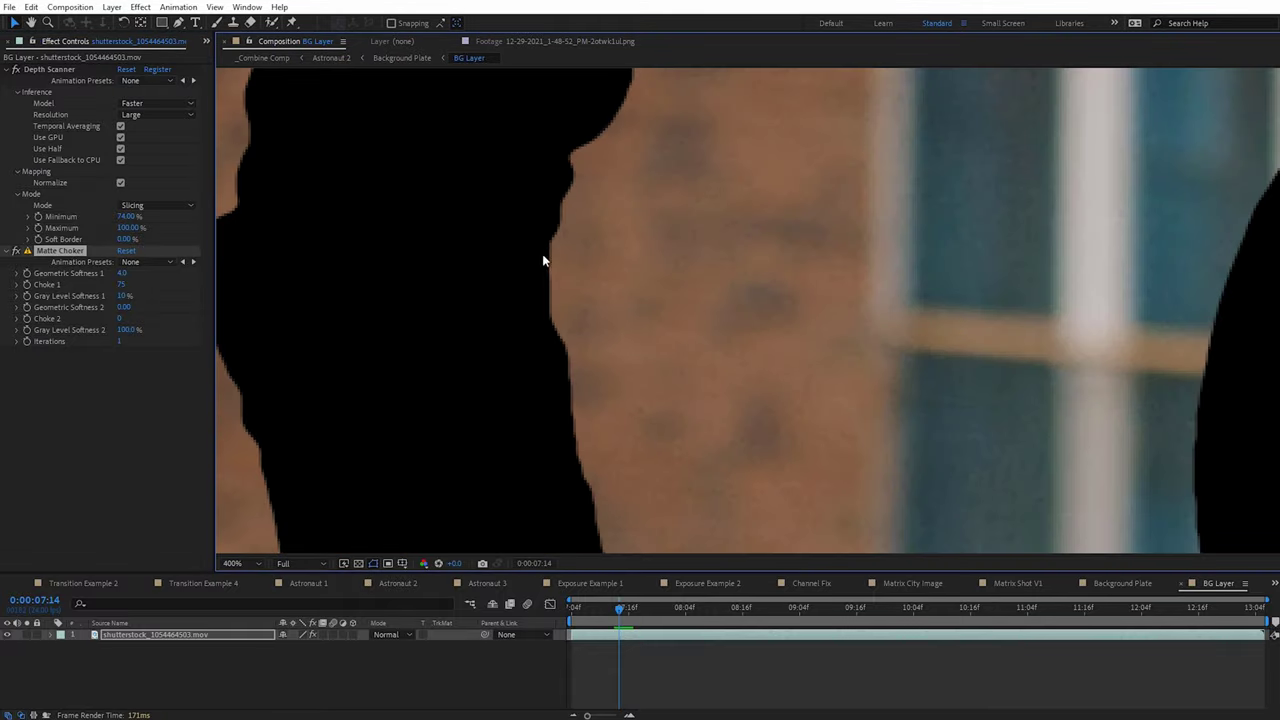
click(17, 251)
scroll(508, 308, down, 2)
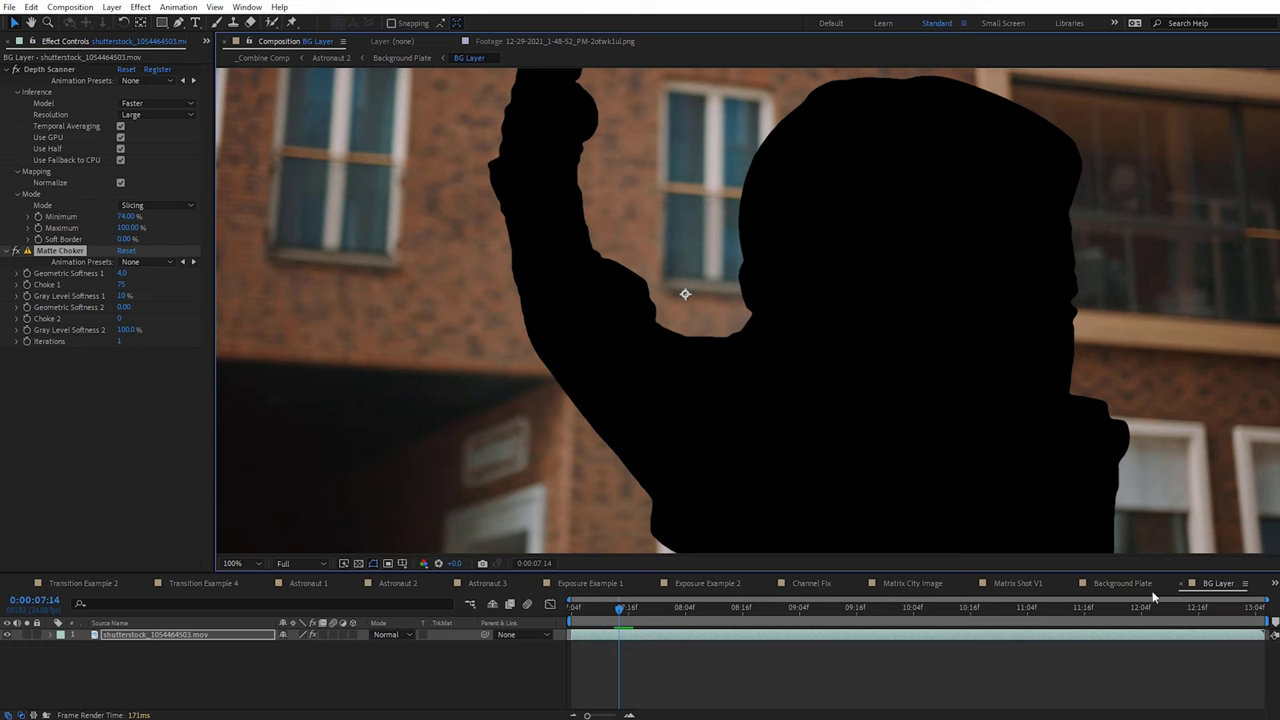
click(1118, 584)
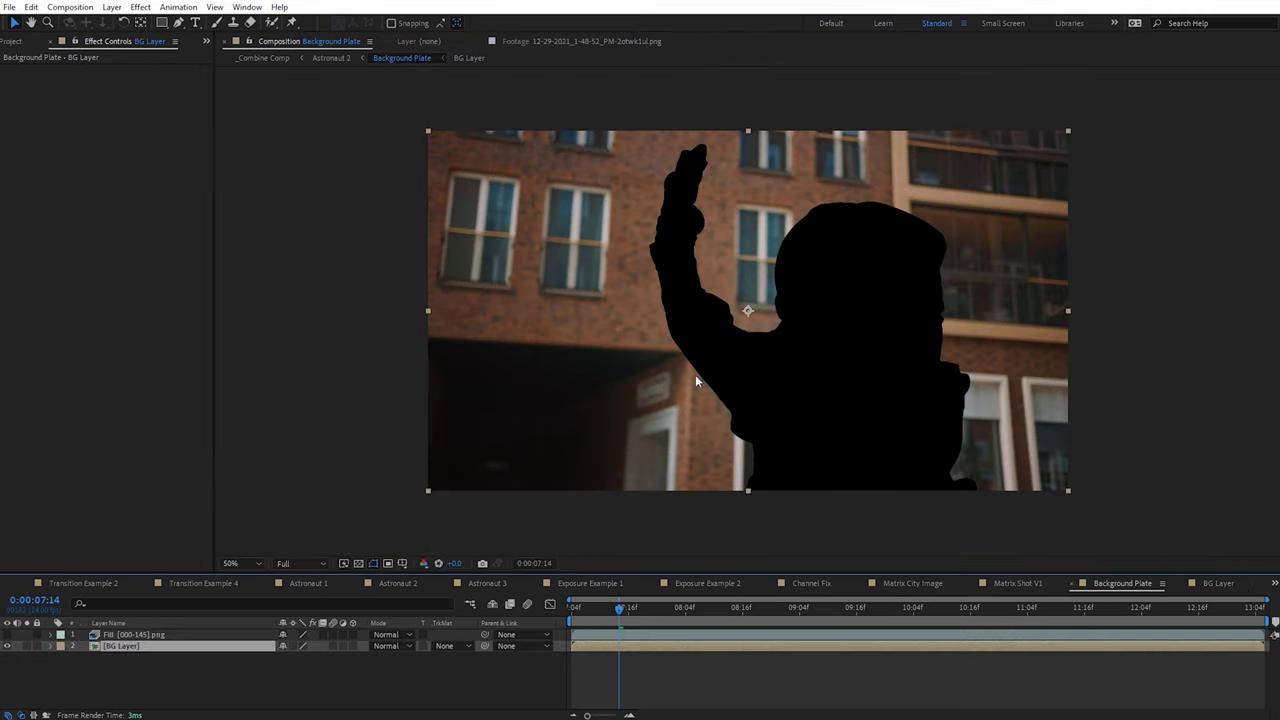
- Turn on the transparency grid and open the Content-Aware Fill panel
drag(516, 370, 471, 394)
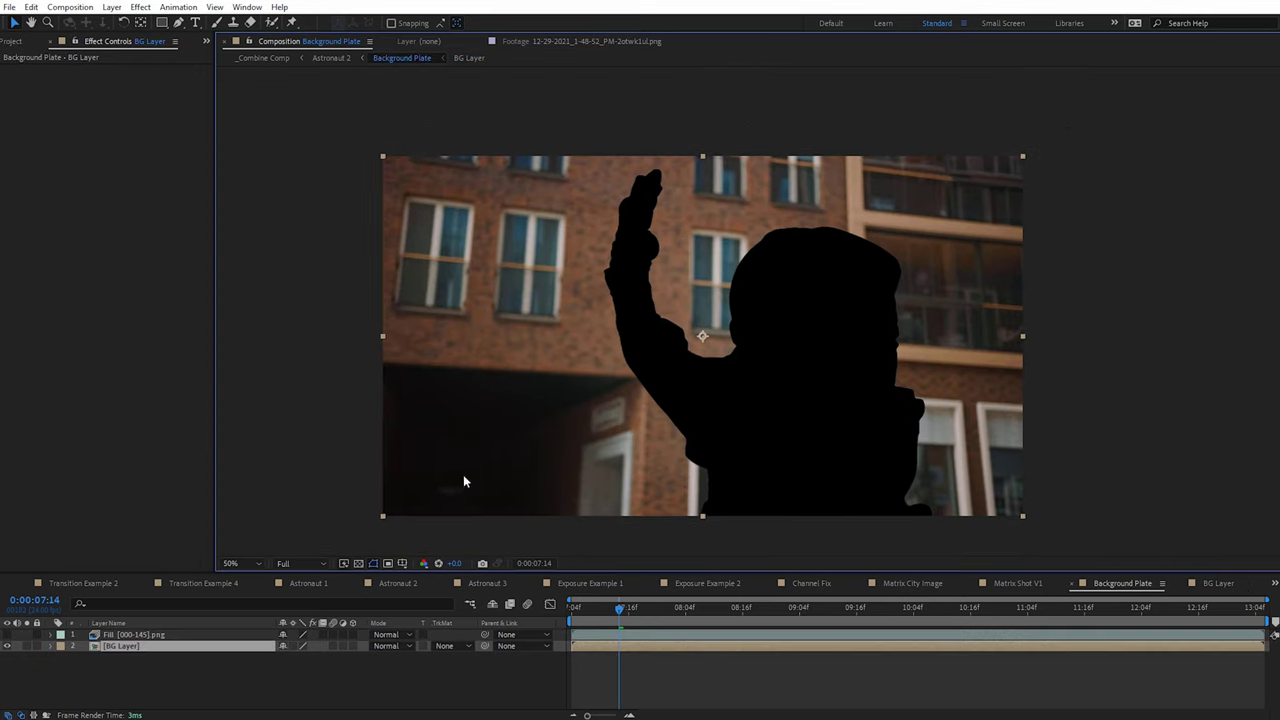
click(358, 563)
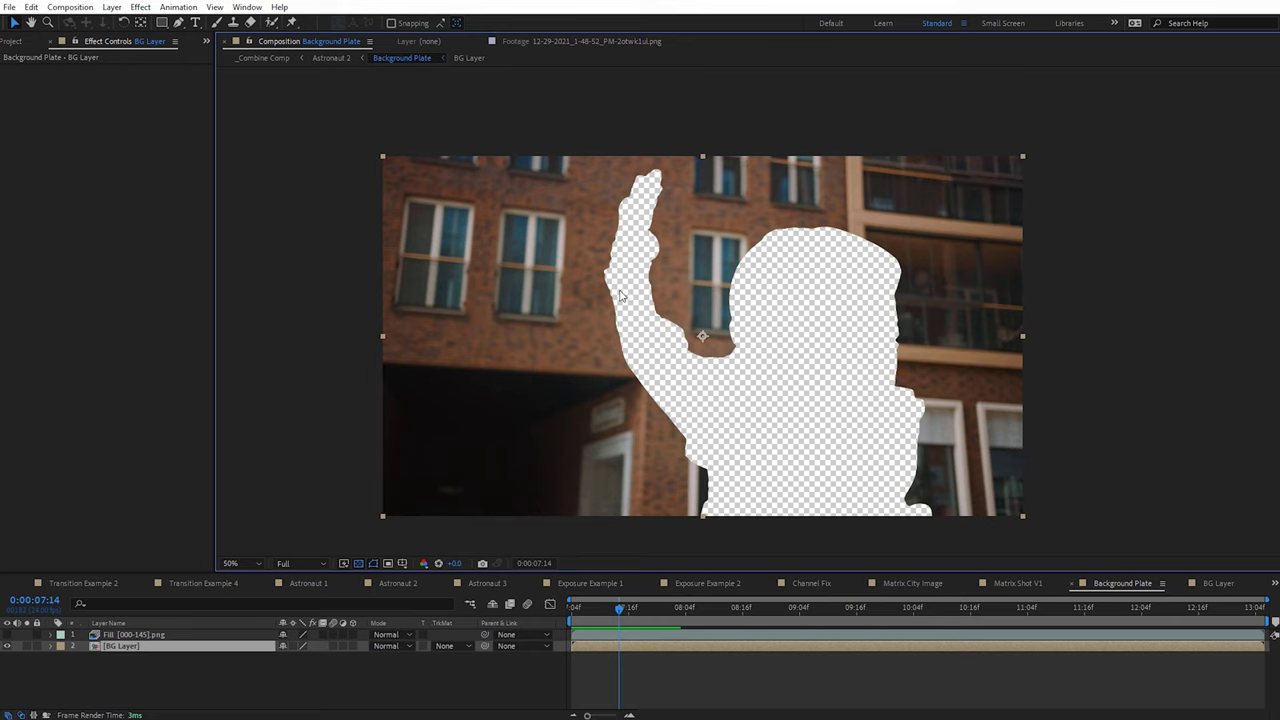
click(247, 8)
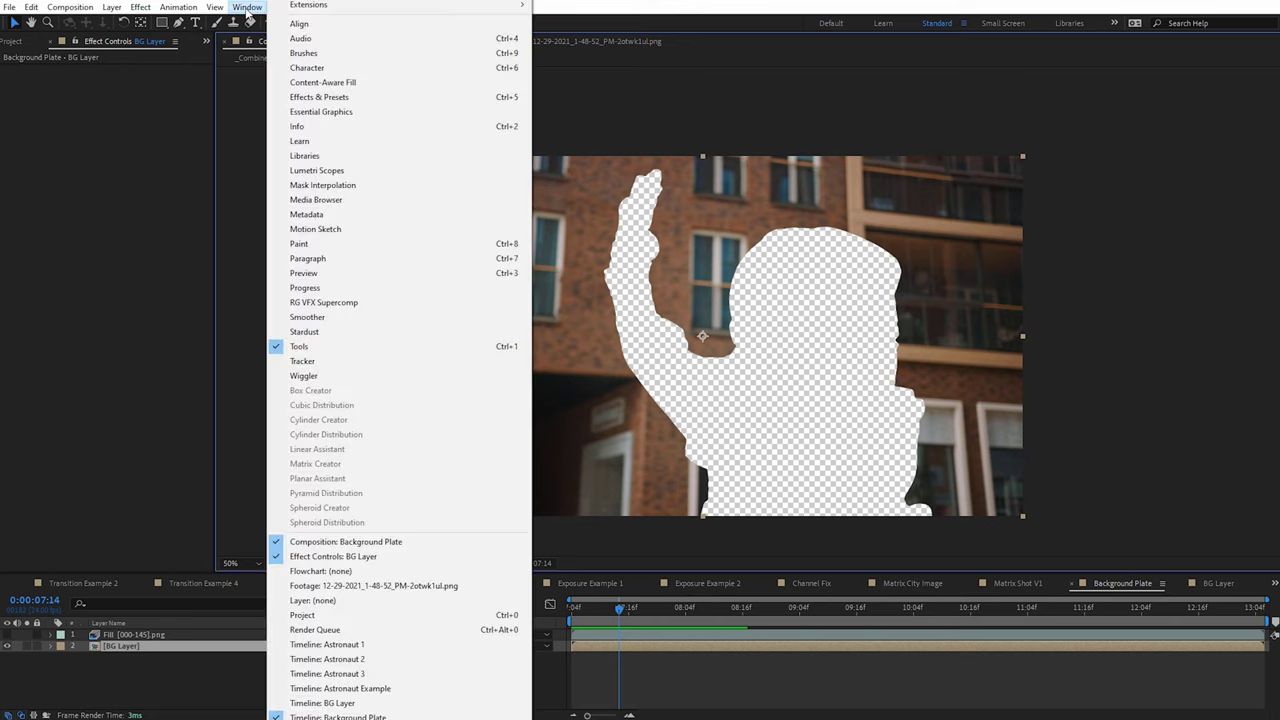
click(367, 91)
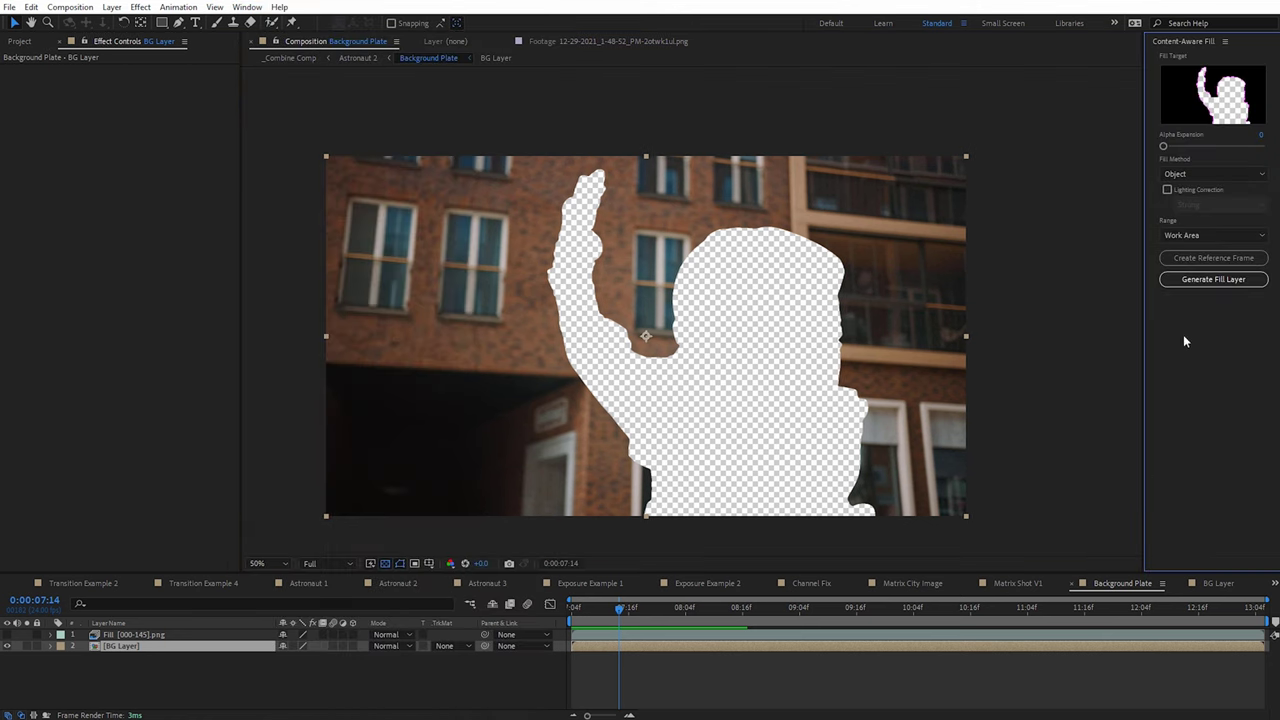
- Close the Content-Aware Fill panel and make Fill [000-145].png visible over the cut-out
click(1225, 41)
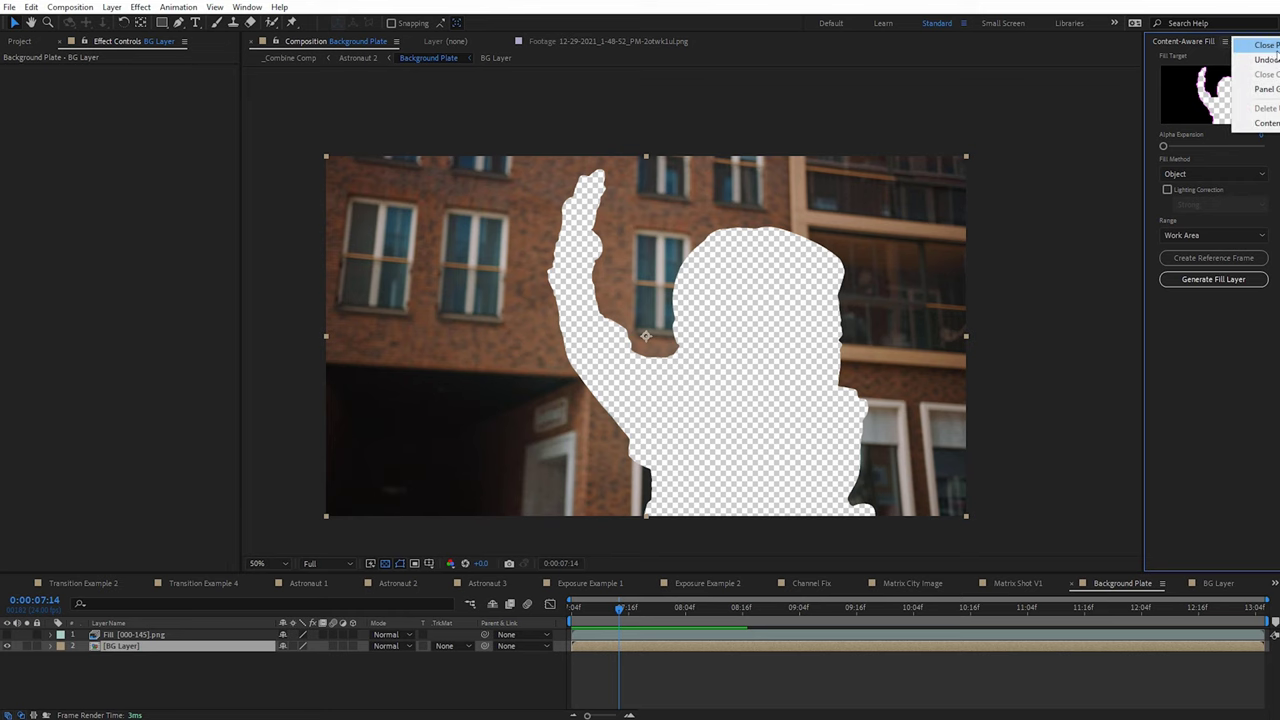
click(1270, 45)
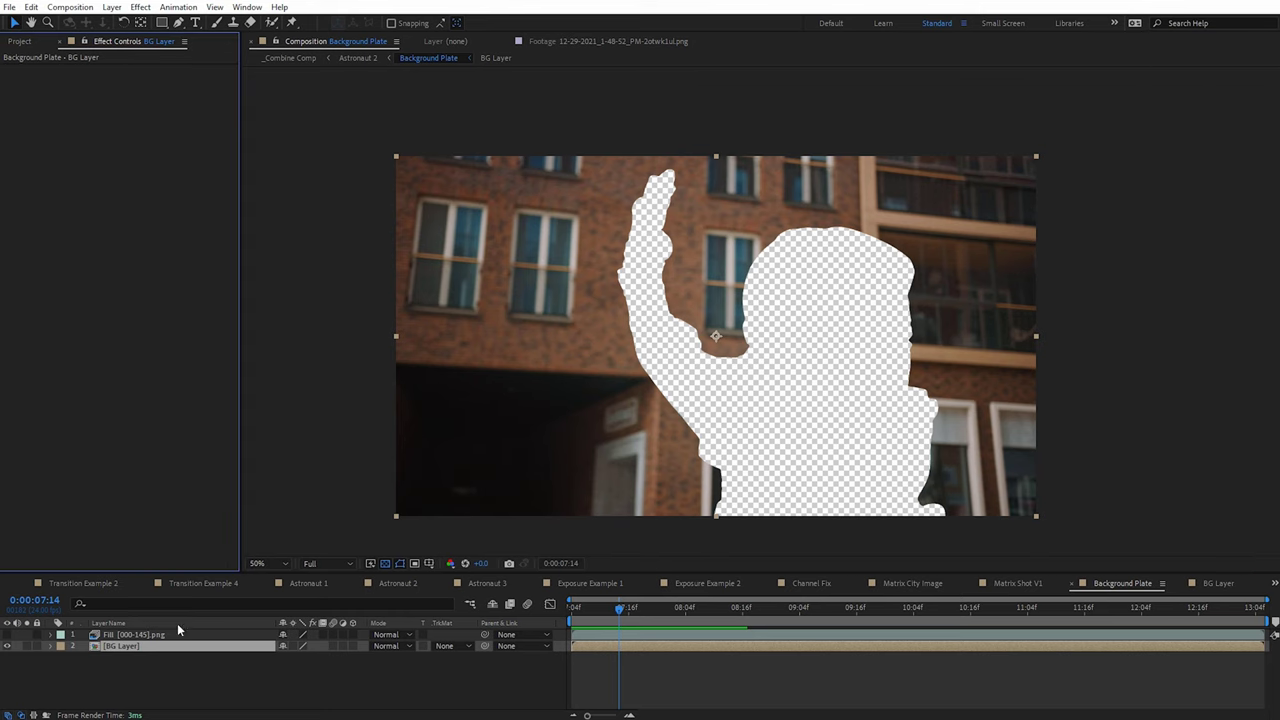
click(126, 635)
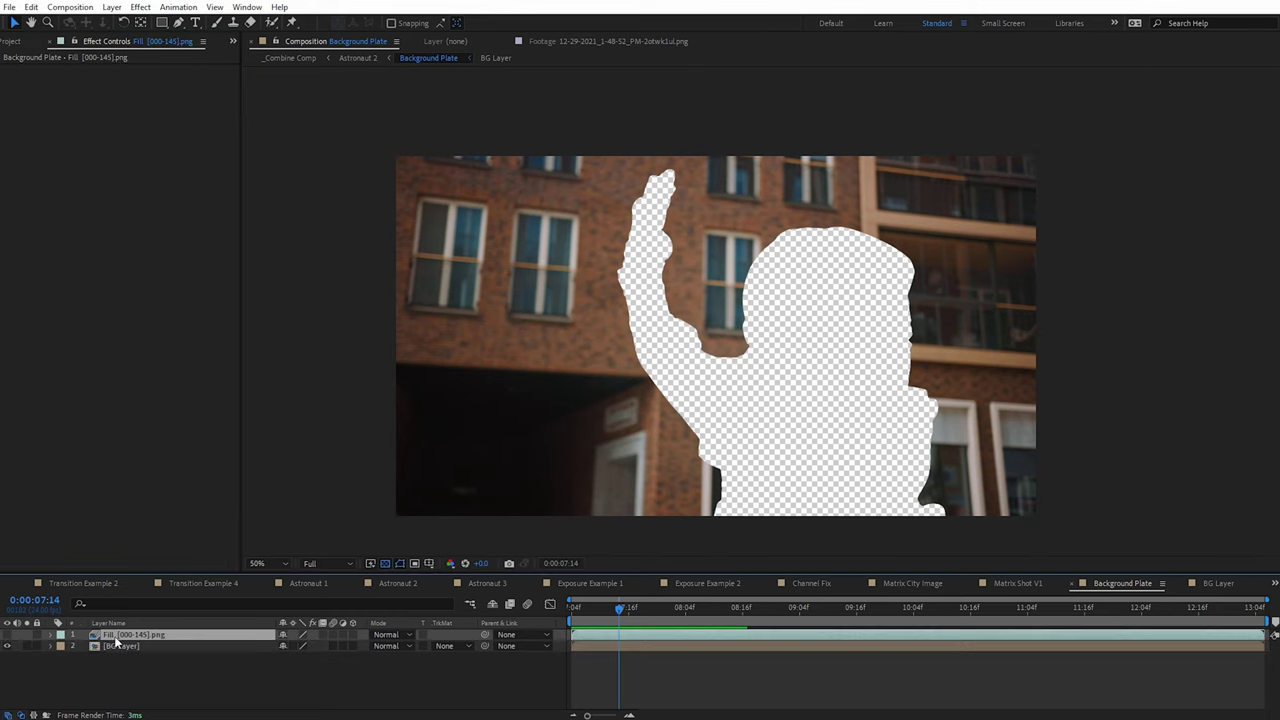
click(7, 635)
- Scrub to around 0:00:08:08 to inspect the fill, then return to Astronaut 2
drag(622, 608, 681, 626)
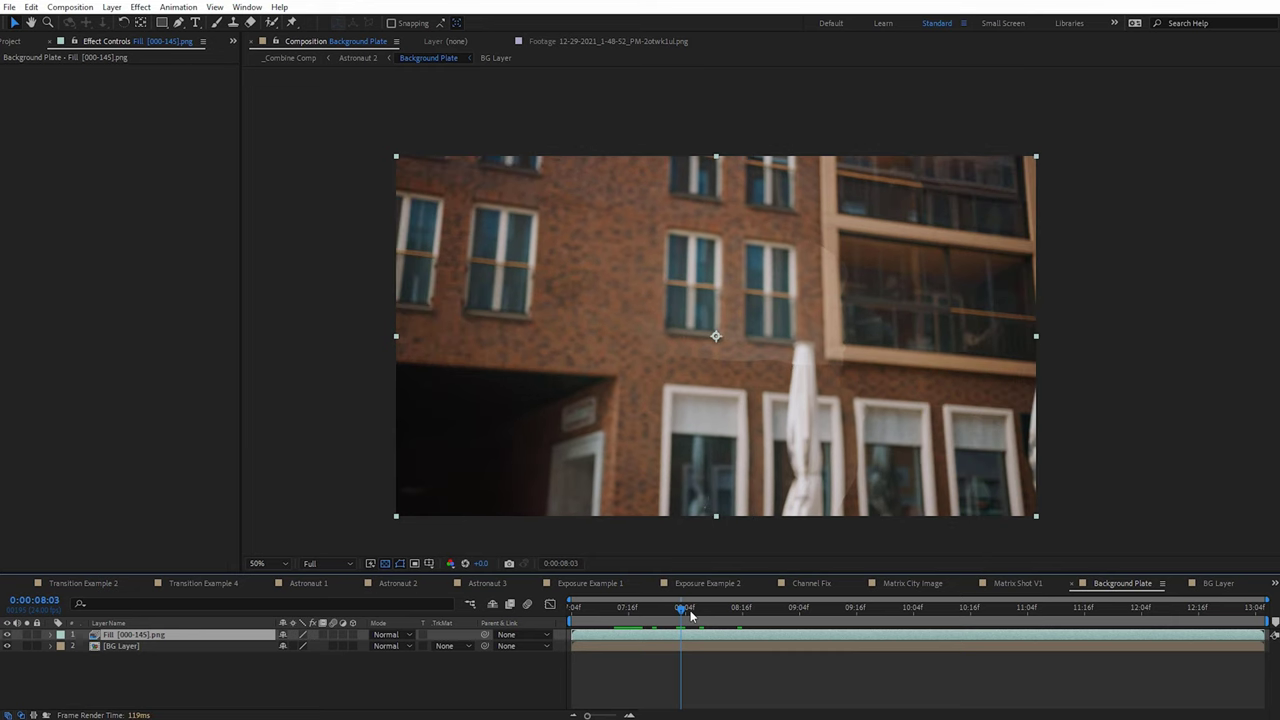
mouse_move(690, 615)
mouse_down()
mouse_move(785, 615)
mouse_move(707, 620)
mouse_up()
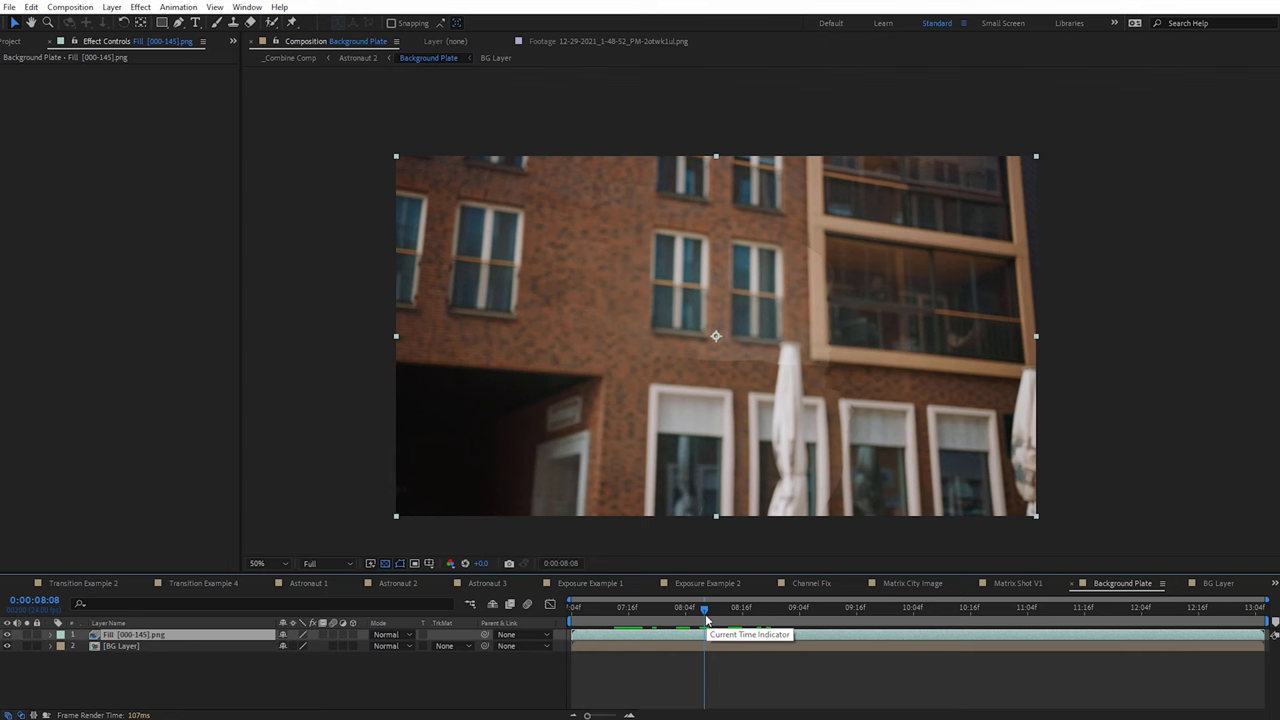
click(390, 583)
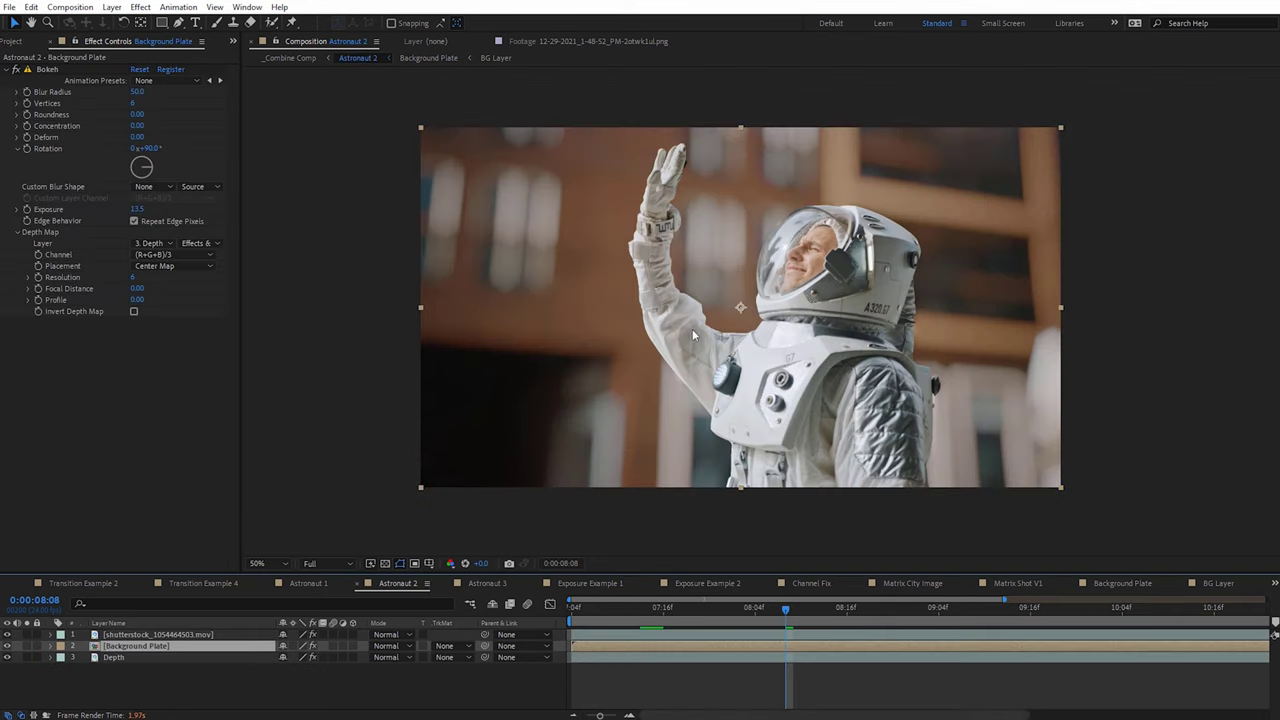
- Toggle the astronaut layer and Background Plate's Bokeh off and on to compare the background blur
click(102, 636)
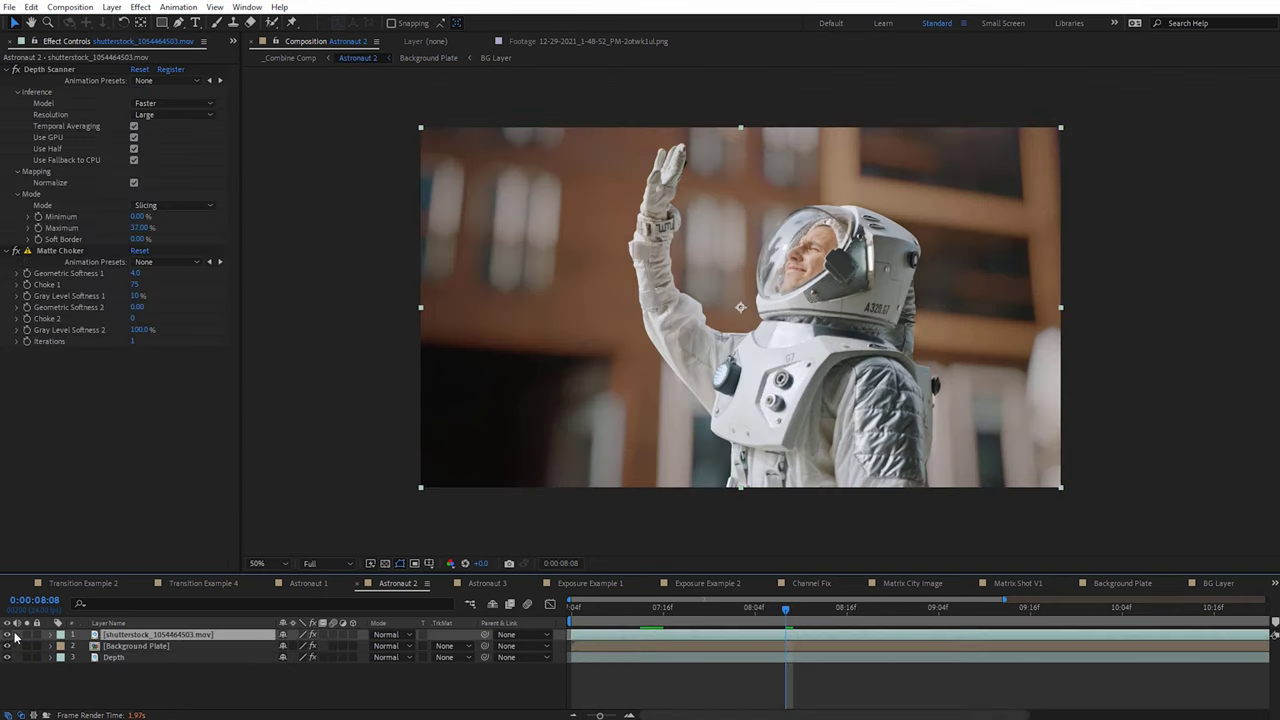
click(7, 634)
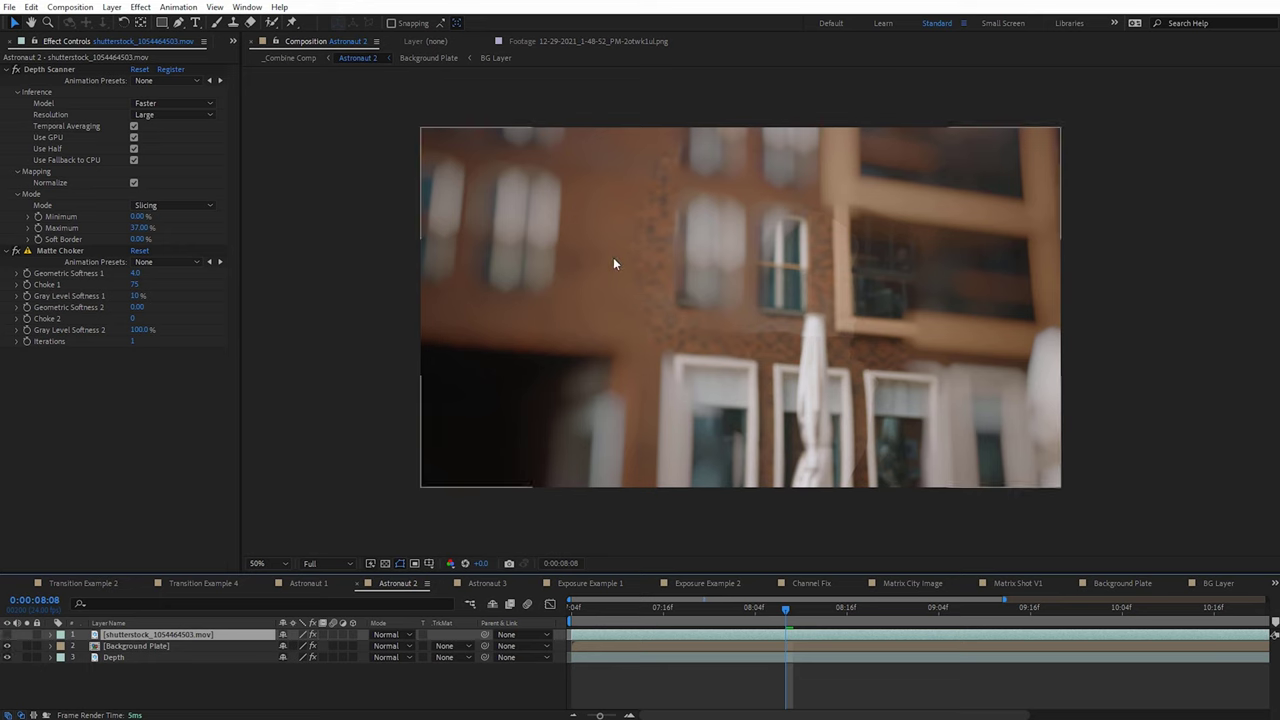
click(118, 647)
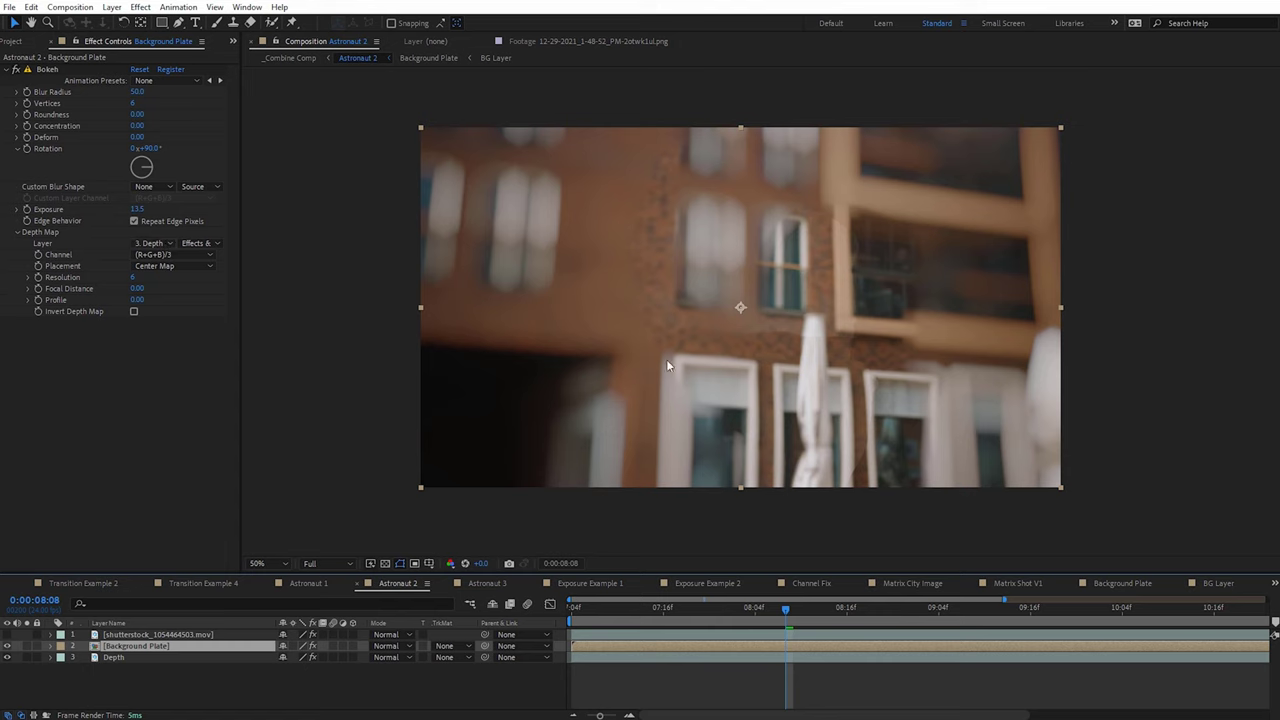
click(7, 634)
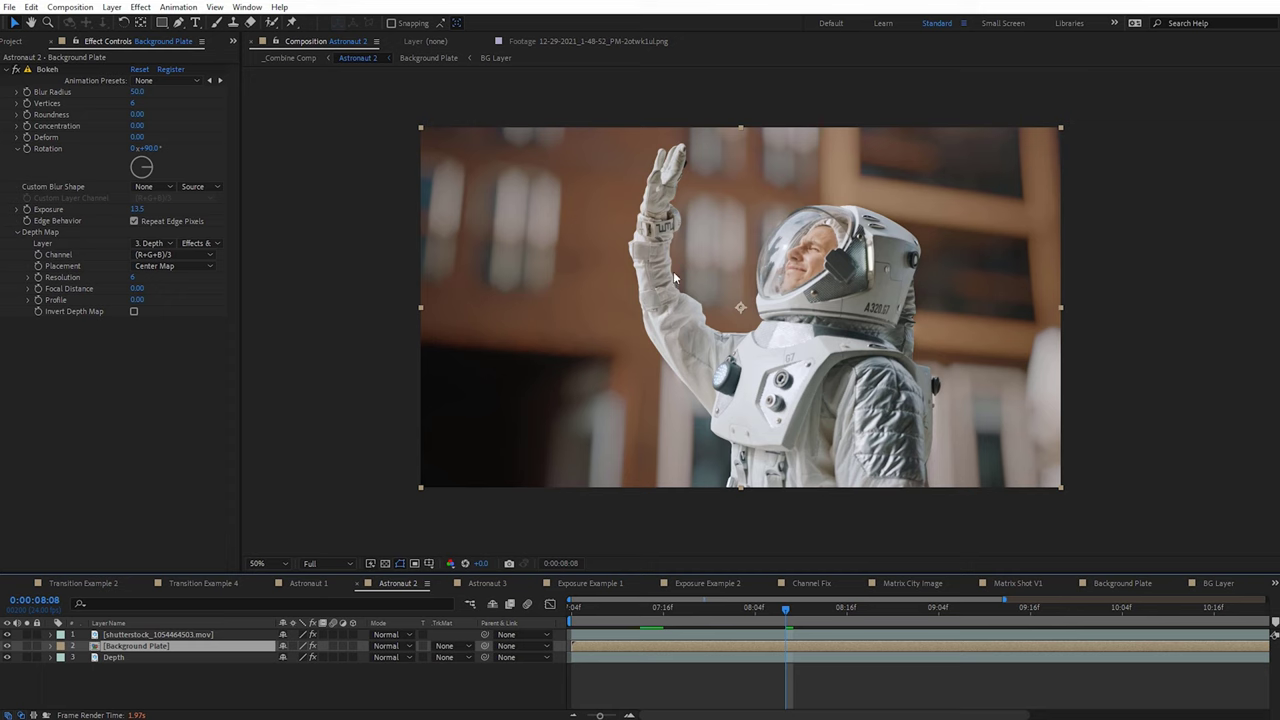
click(15, 70)
click(15, 70)
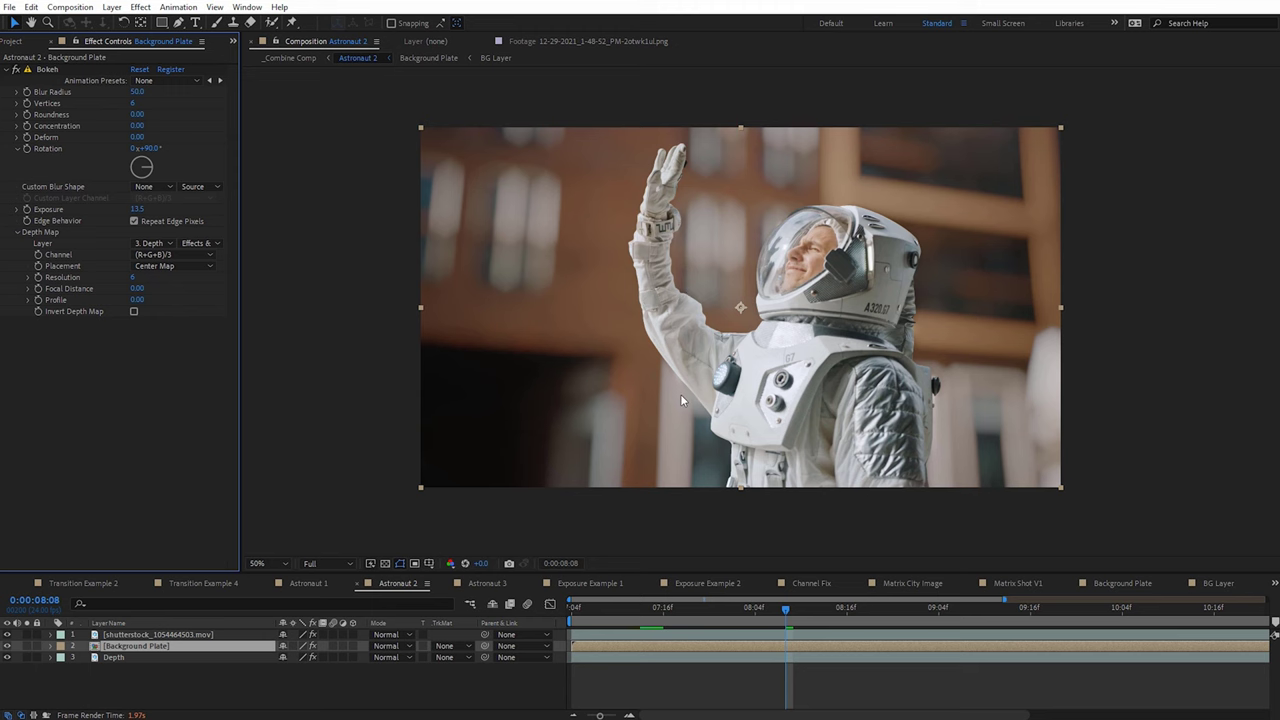
- In Astronaut 3, set Depth 2's Depth Scanner slicing Maximum to 37.65%
click(485, 583)
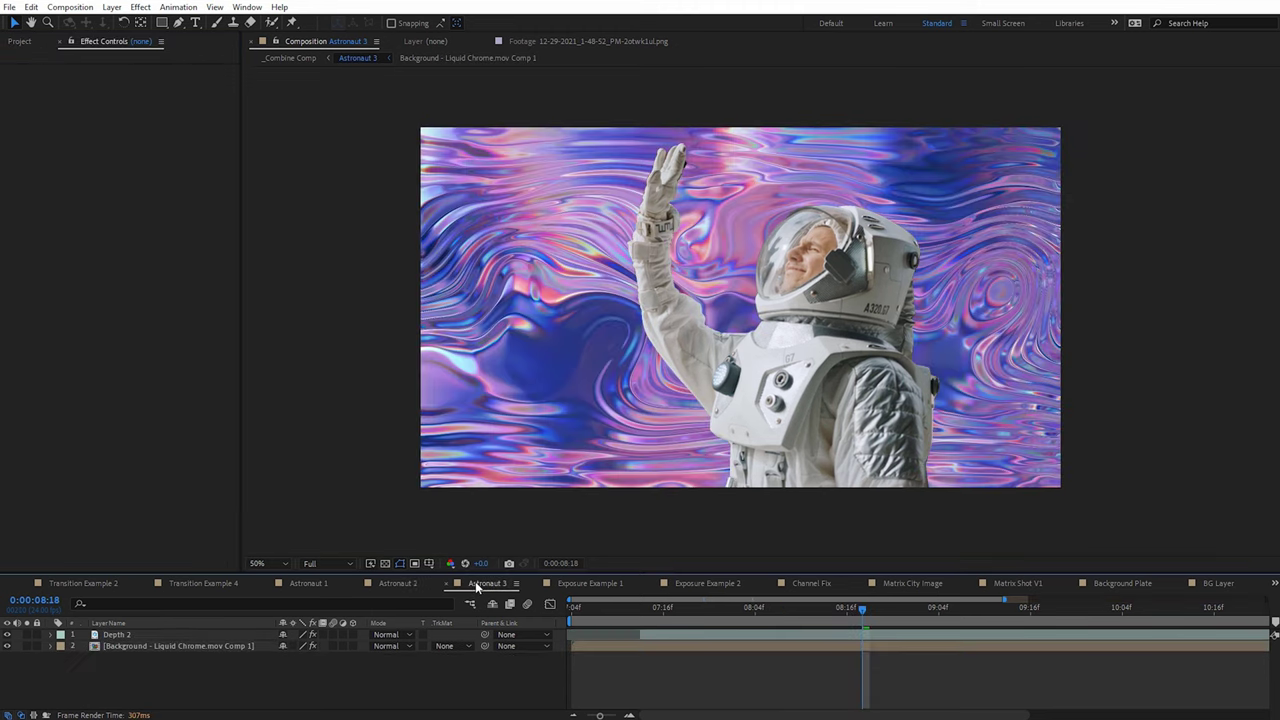
click(122, 635)
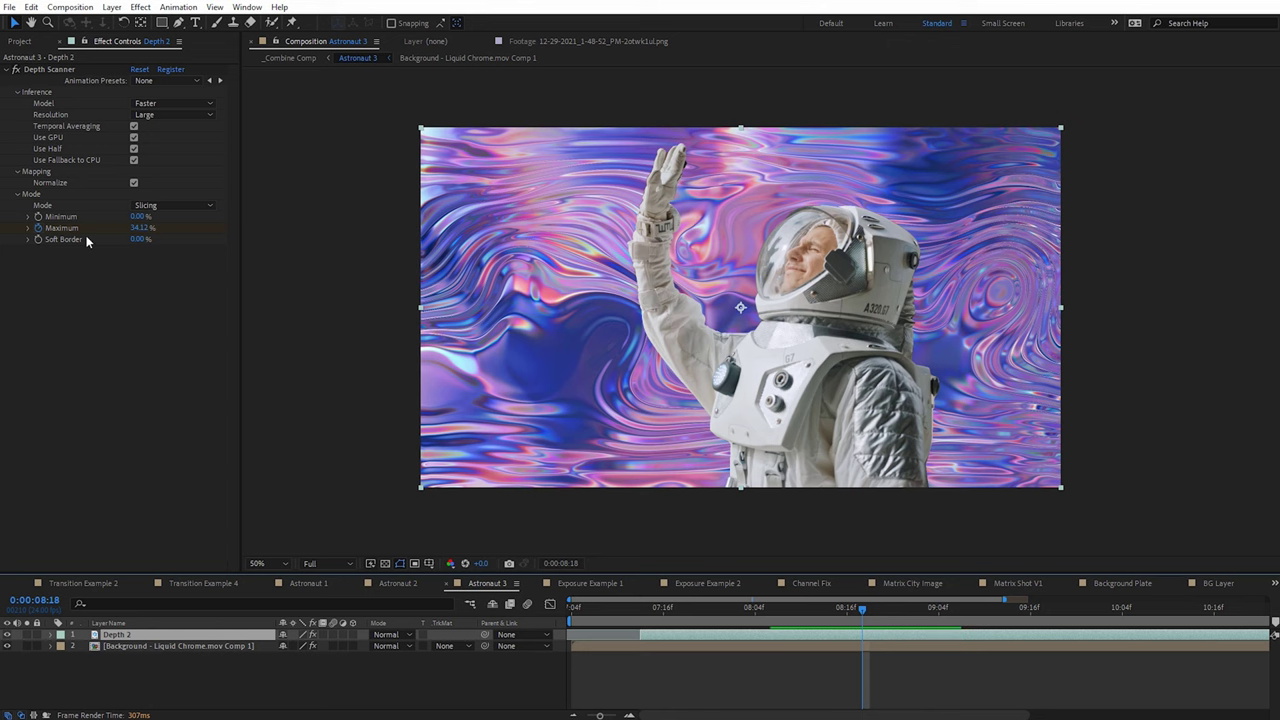
click(137, 239)
- Scrub from 0:00:07:15 to 0:00:08:20 and preview the astronaut over the liquid chrome
drag(687, 608, 805, 632)
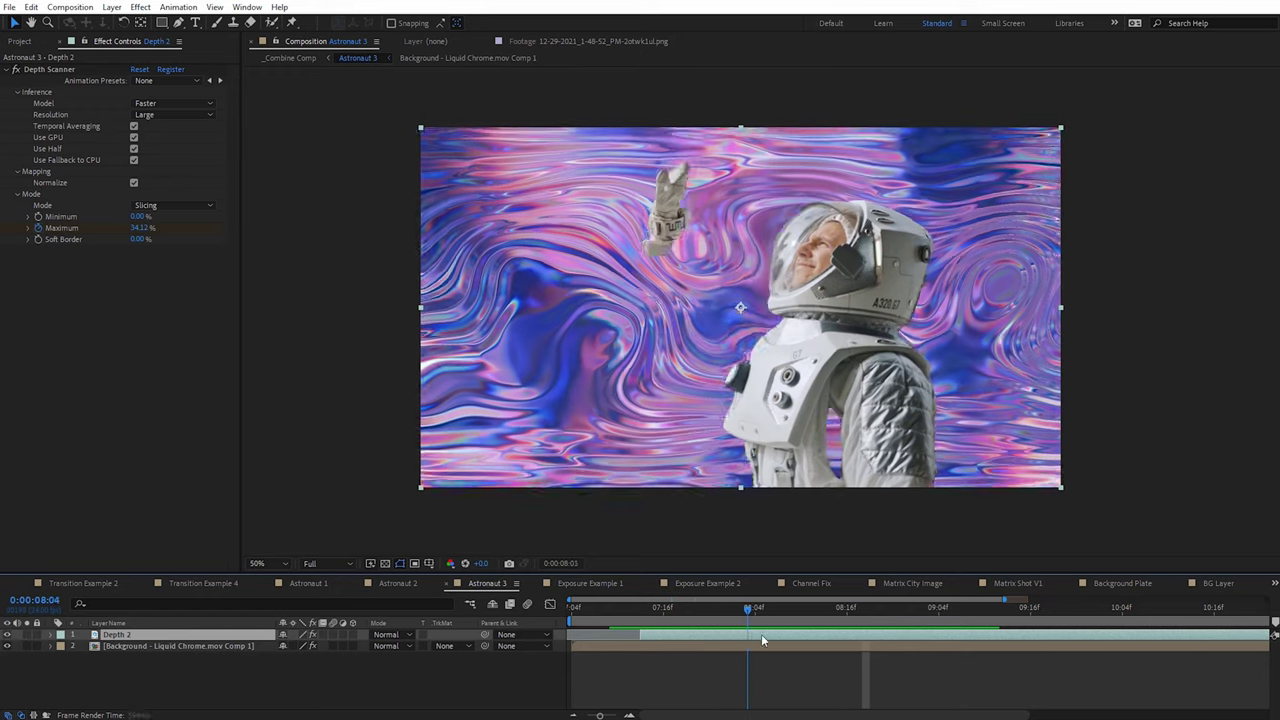
drag(761, 634, 882, 637)
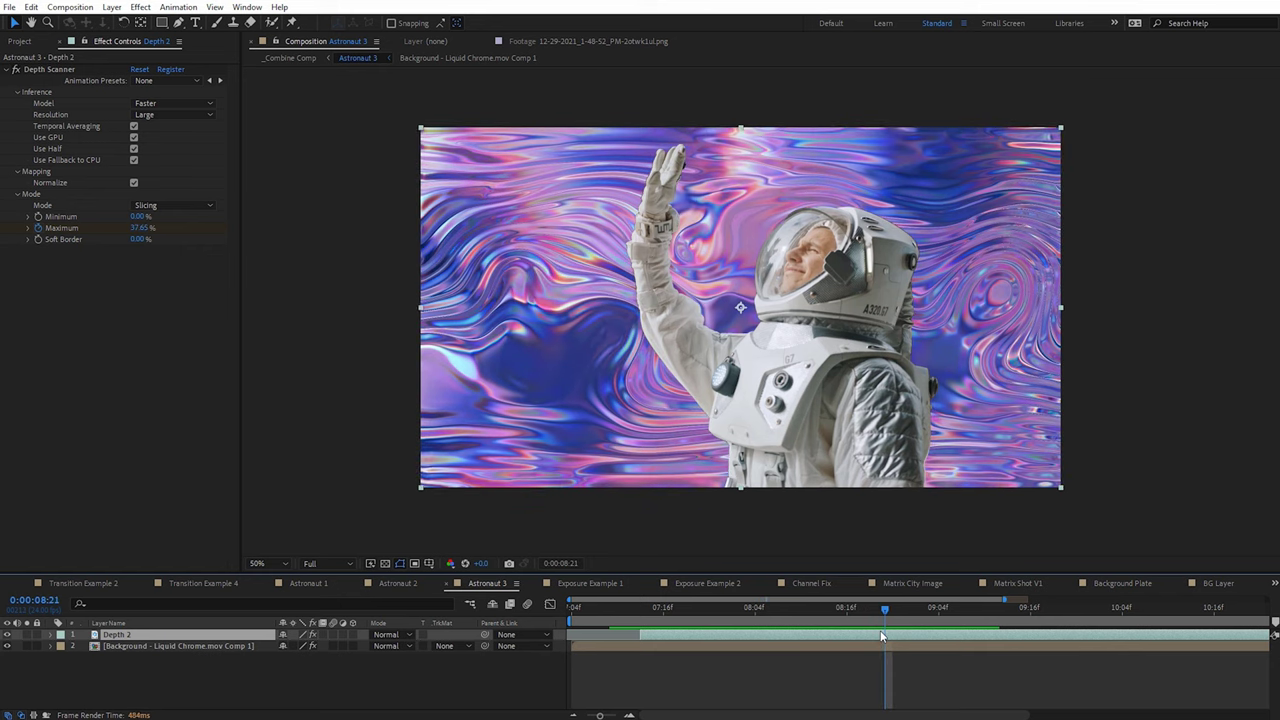
key(space)
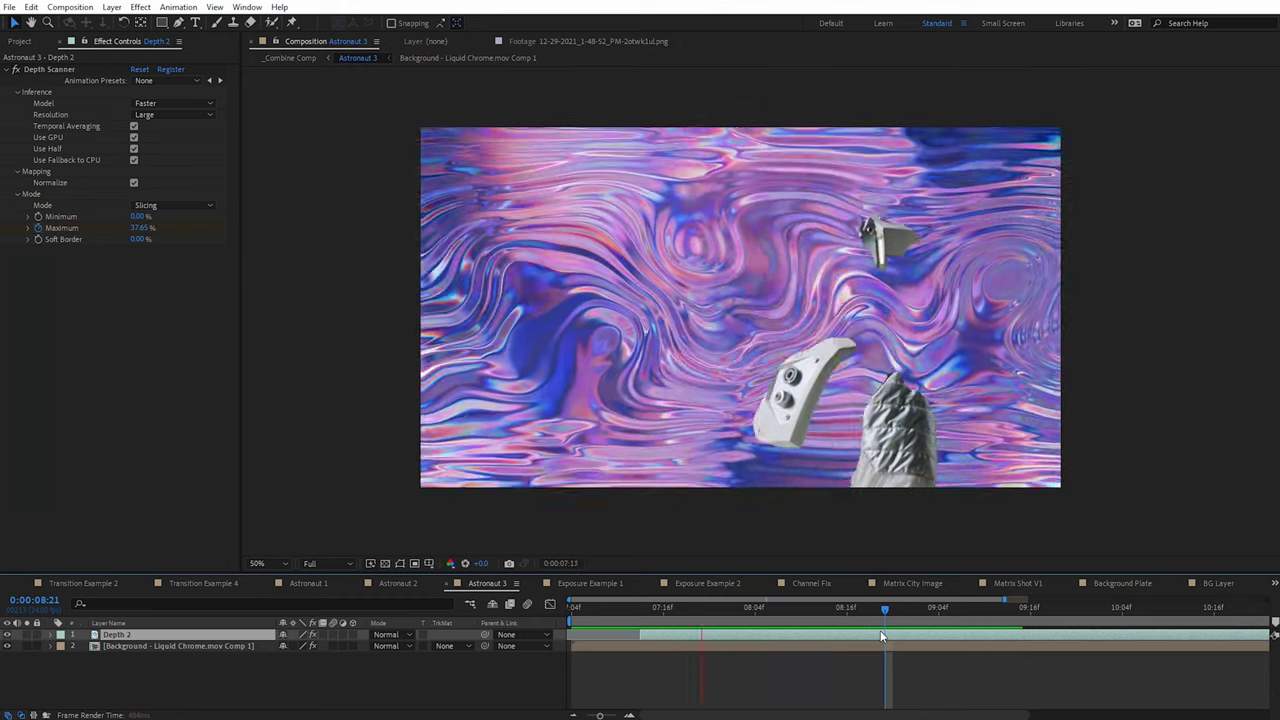
click(600, 583)
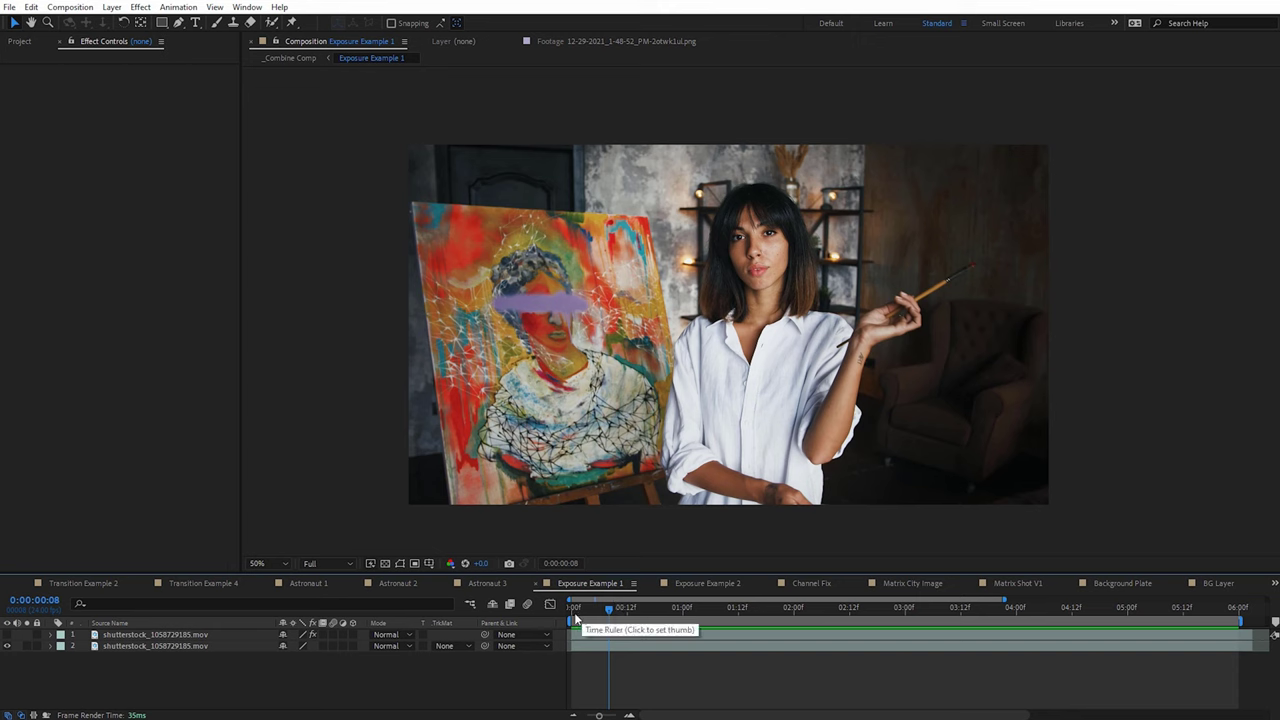
- Select layer 1 to show the portrait's Depth Scanner depth map
click(185, 646)
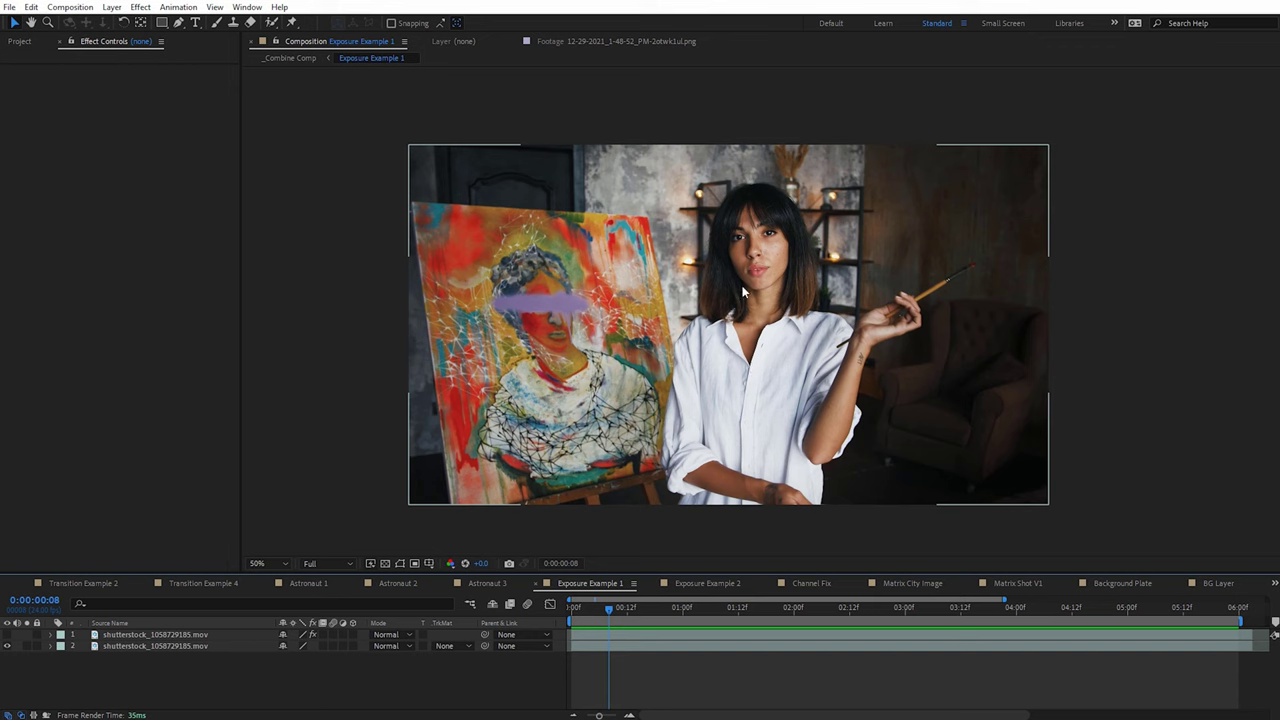
click(581, 659)
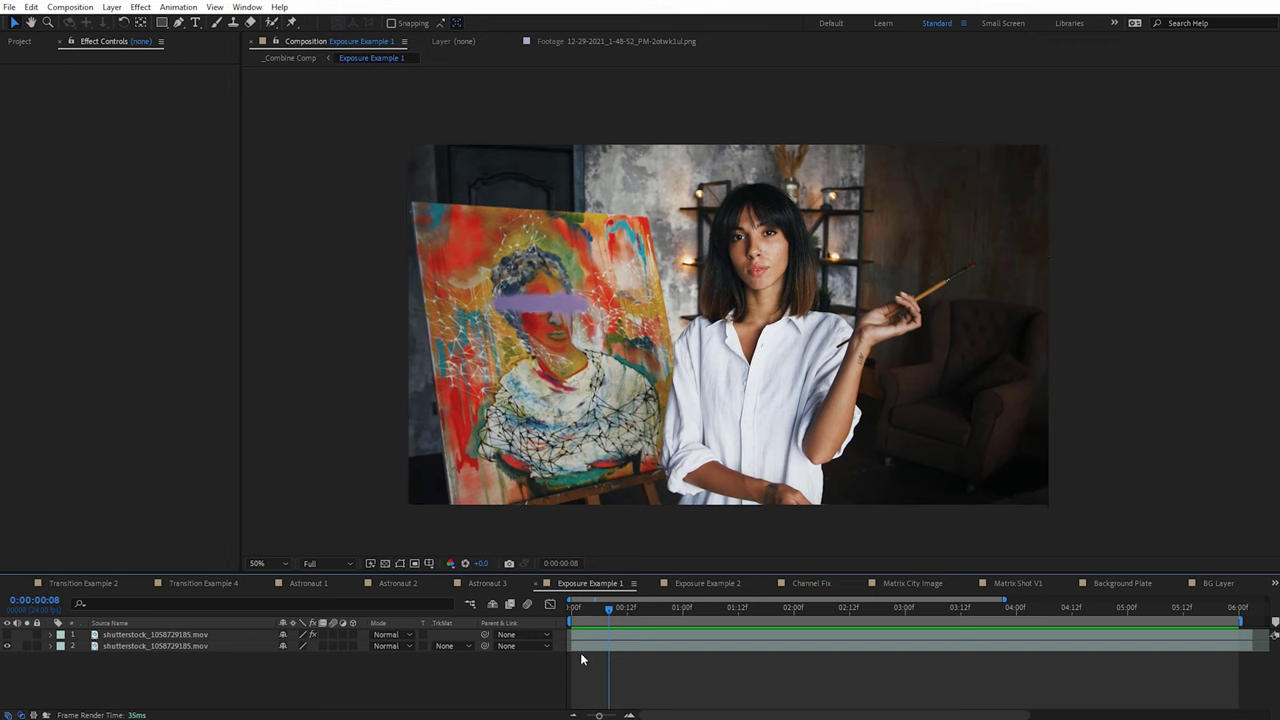
click(160, 634)
click(137, 646)
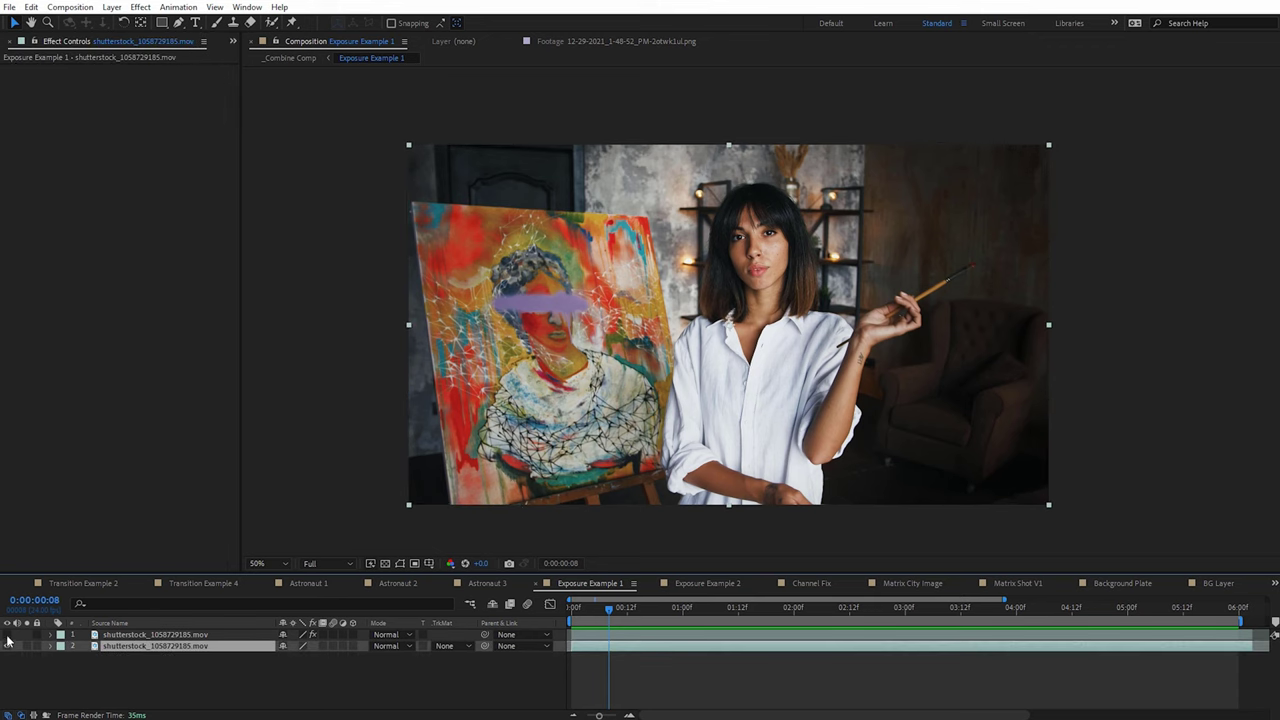
click(113, 637)
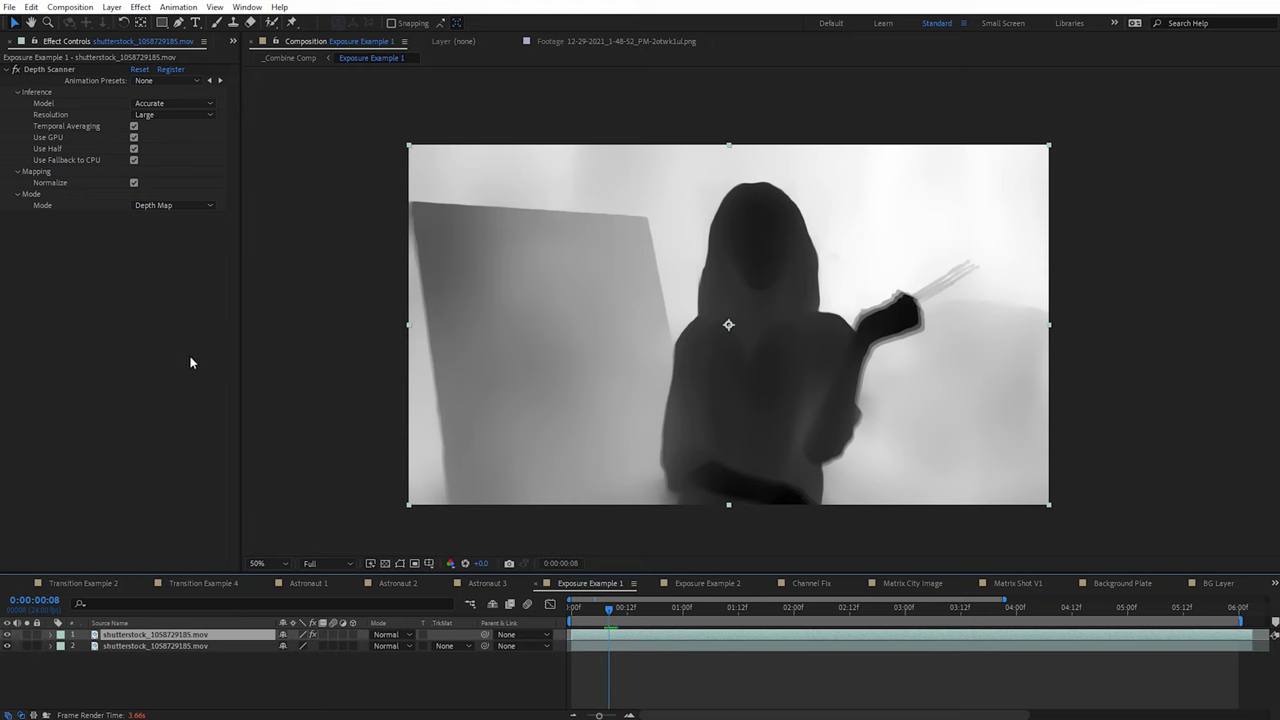
- Add an Effect > Channel > Invert to the depth map so the woman appears bright
click(140, 7)
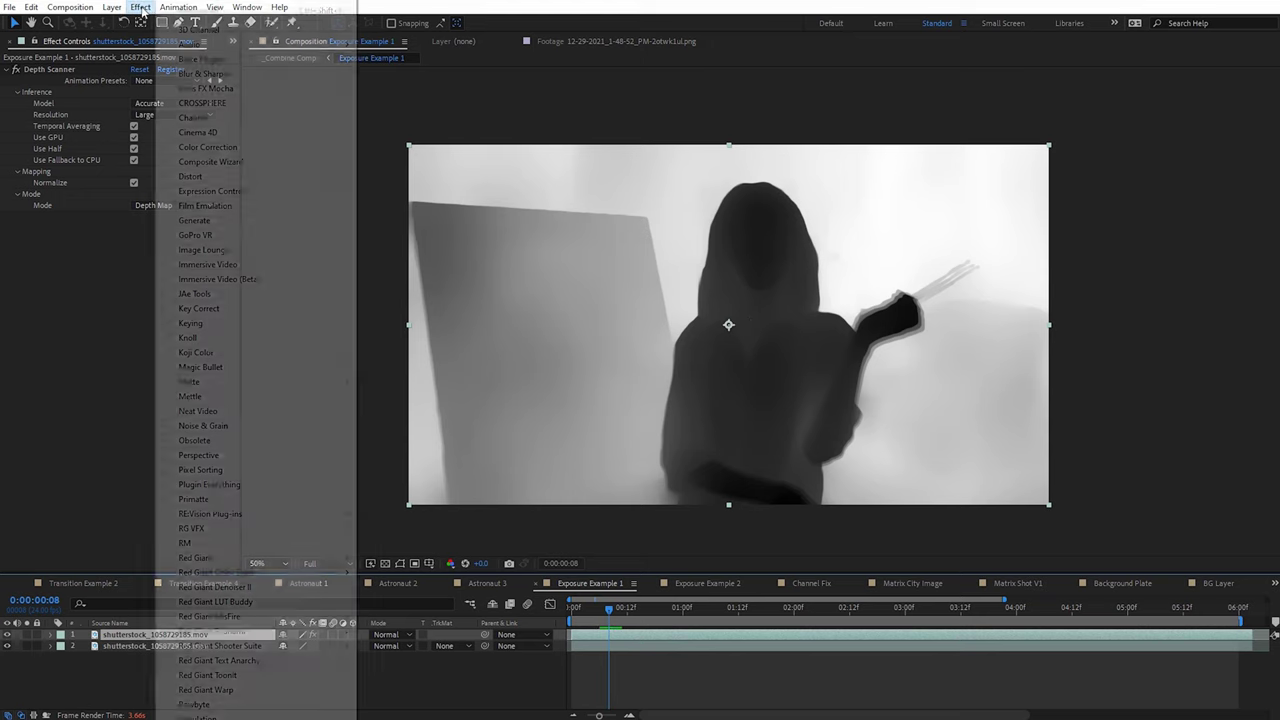
mouse_move(234, 118)
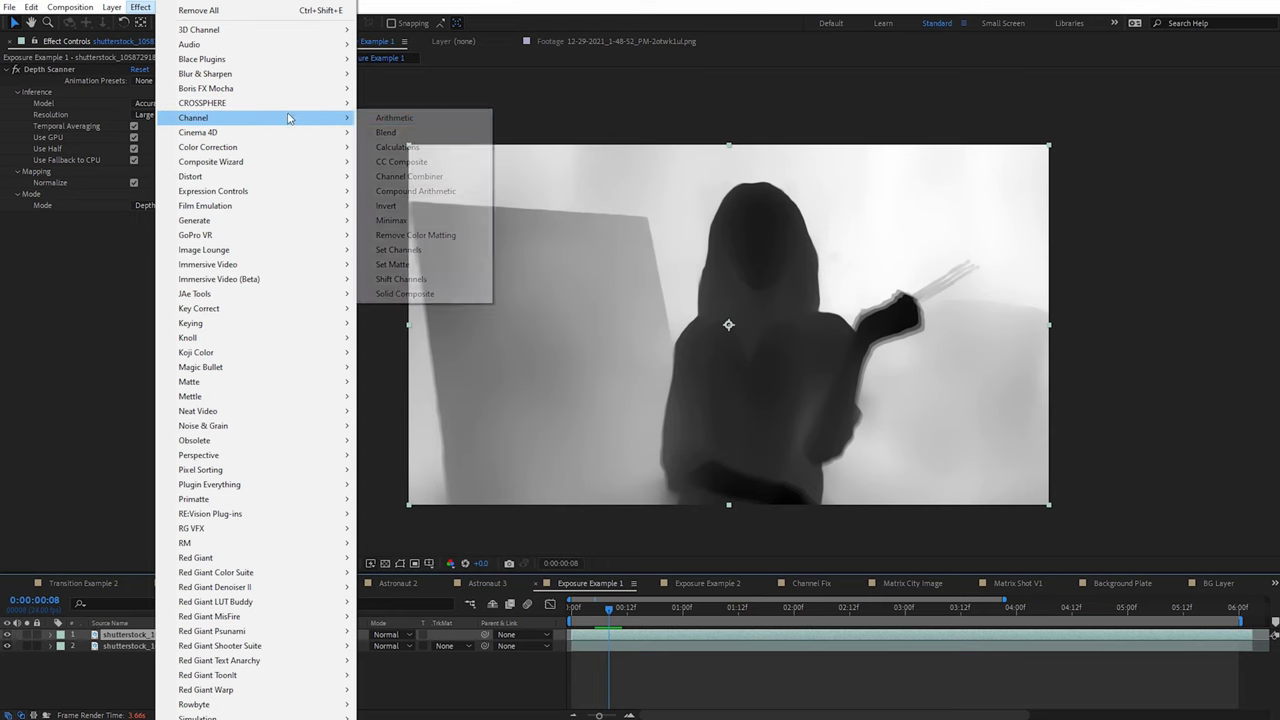
click(388, 205)
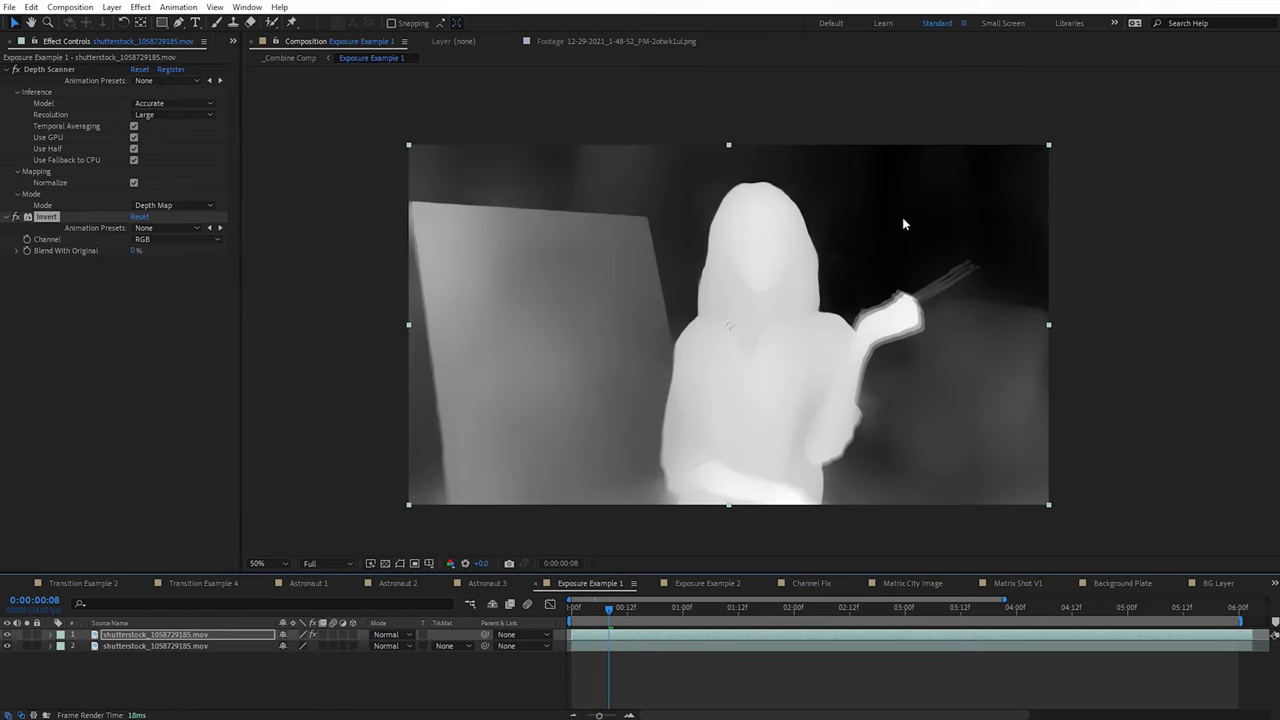
- Set the inverted depth layer to Multiply and lower its Opacity to 40%
click(187, 634)
click(386, 639)
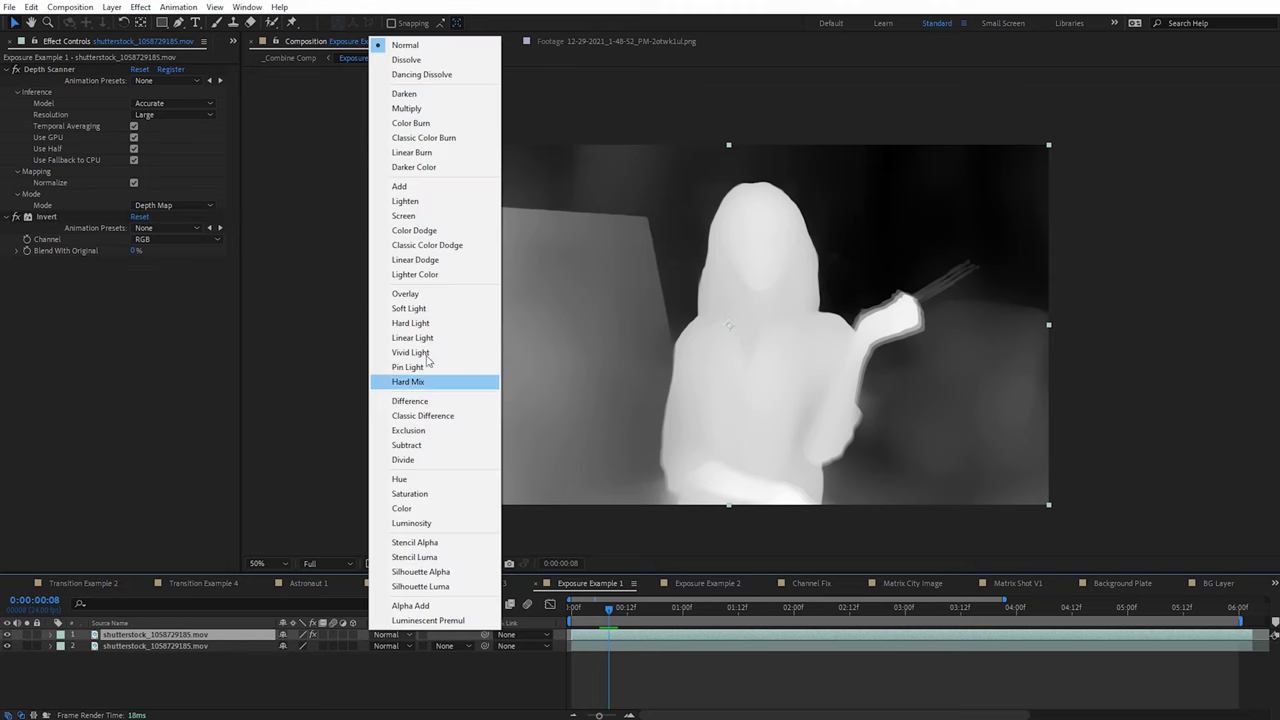
click(437, 112)
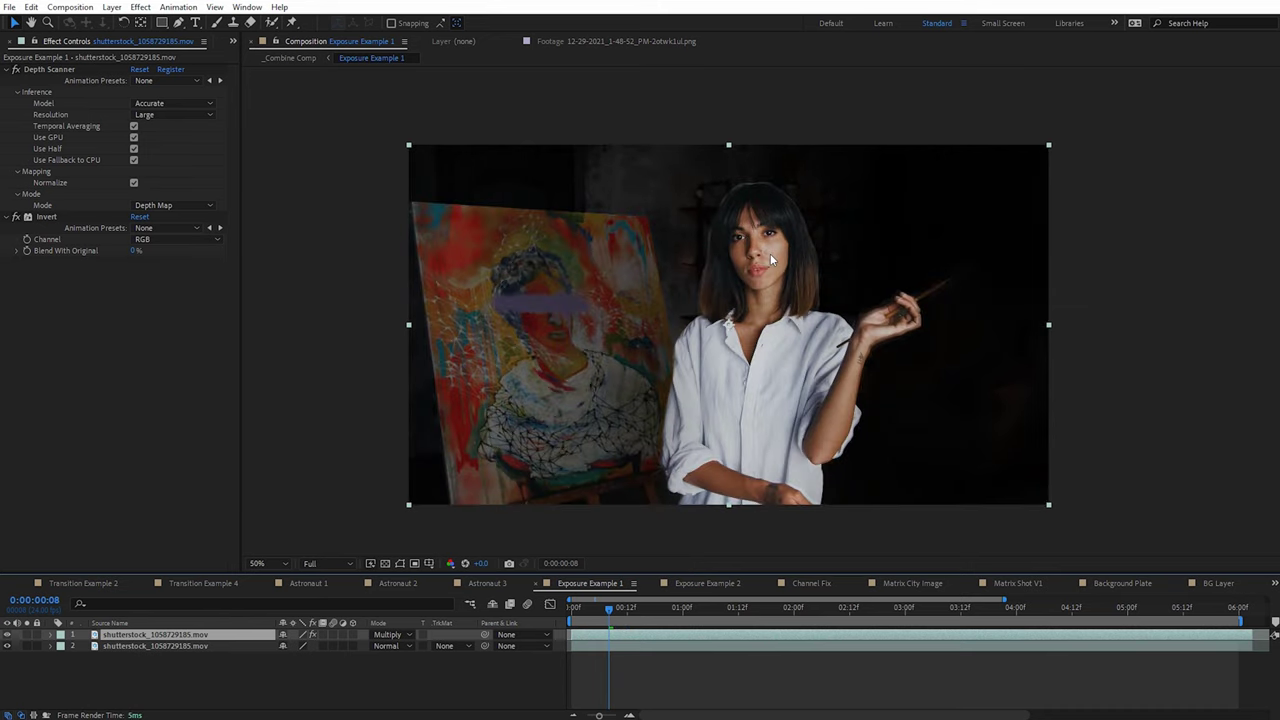
key(t)
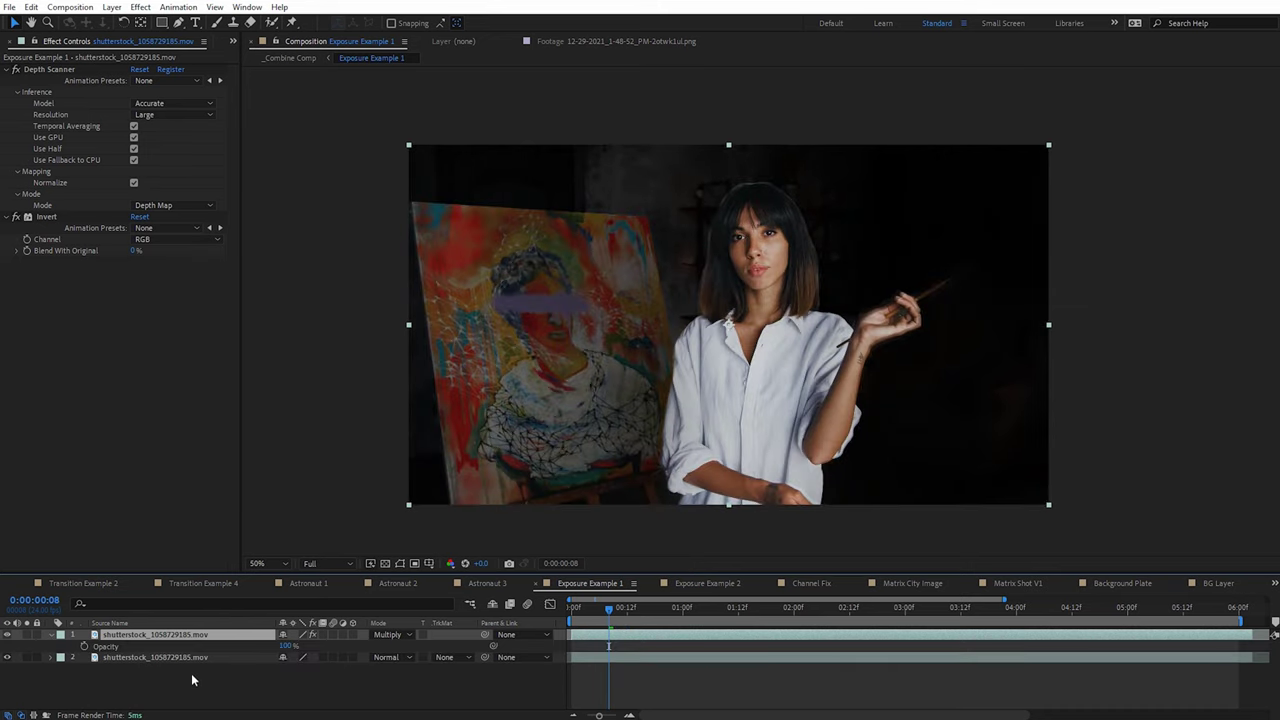
mouse_move(287, 646)
mouse_down()
mouse_move(236, 647)
mouse_move(310, 648)
mouse_up()
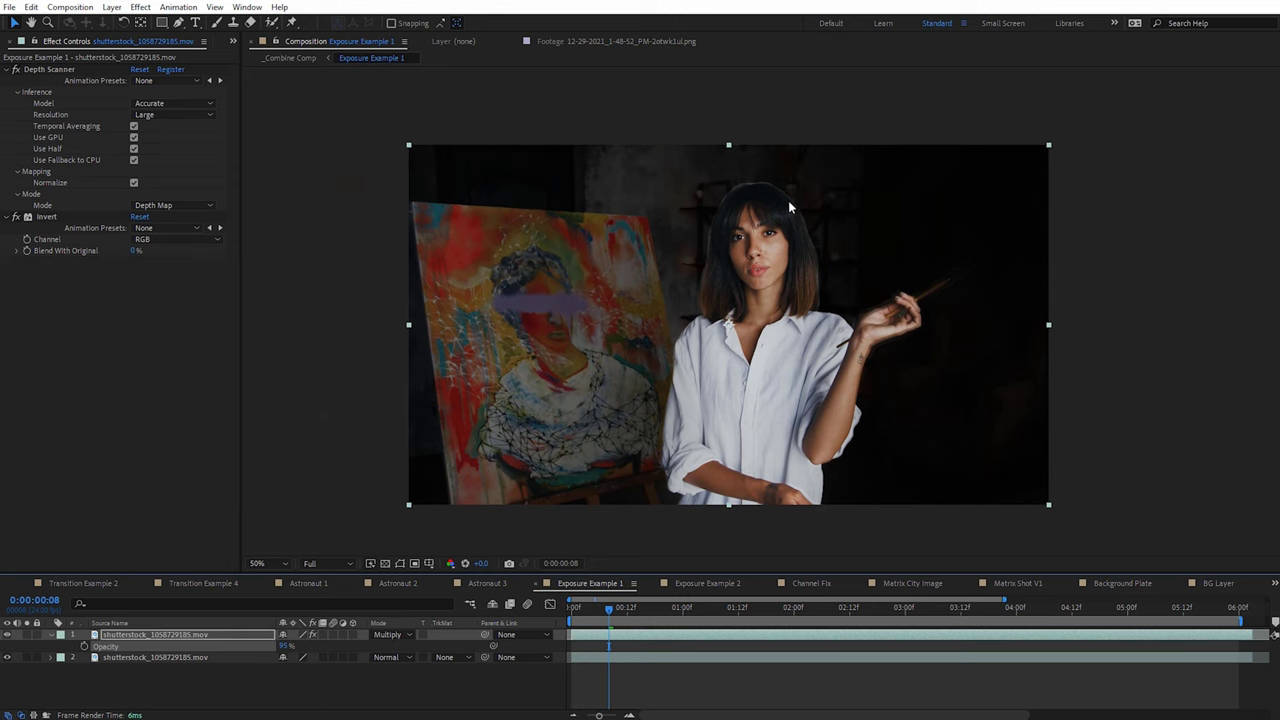
- Zoom to 100% to inspect the face, return to 50%, and toggle layer 1 to compare
key(period)
drag(729, 146, 705, 304)
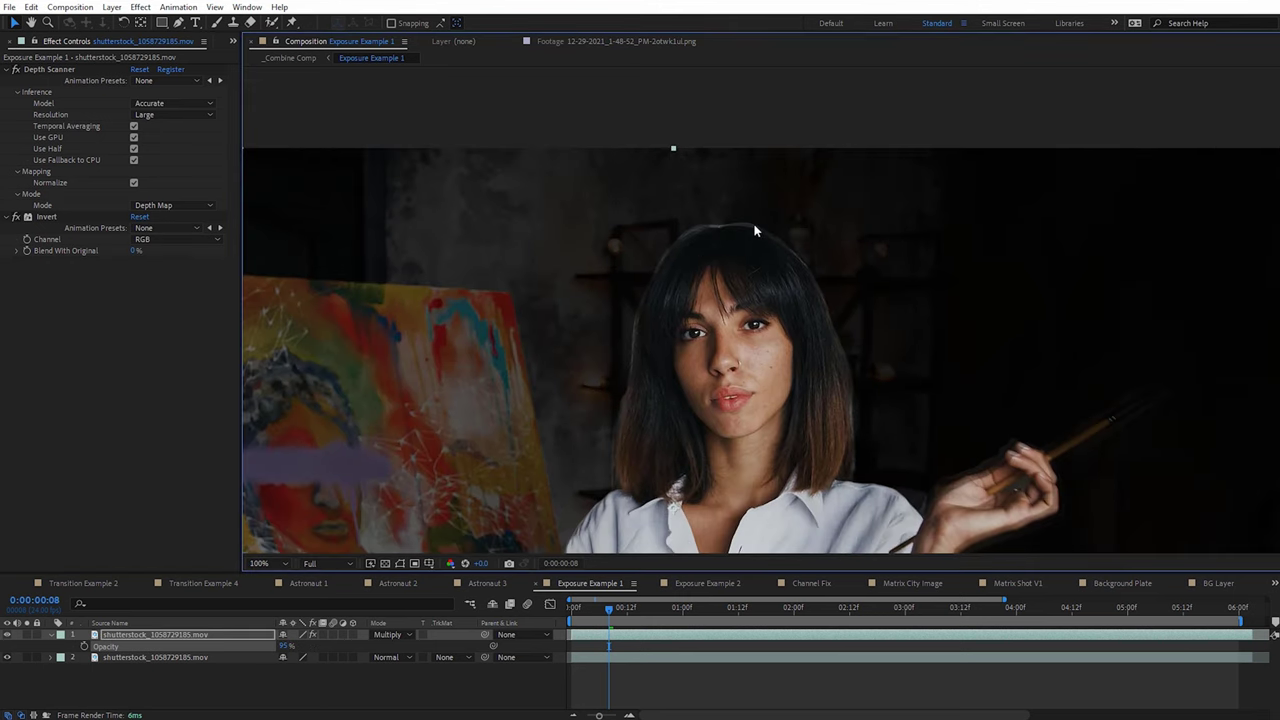
key(comma)
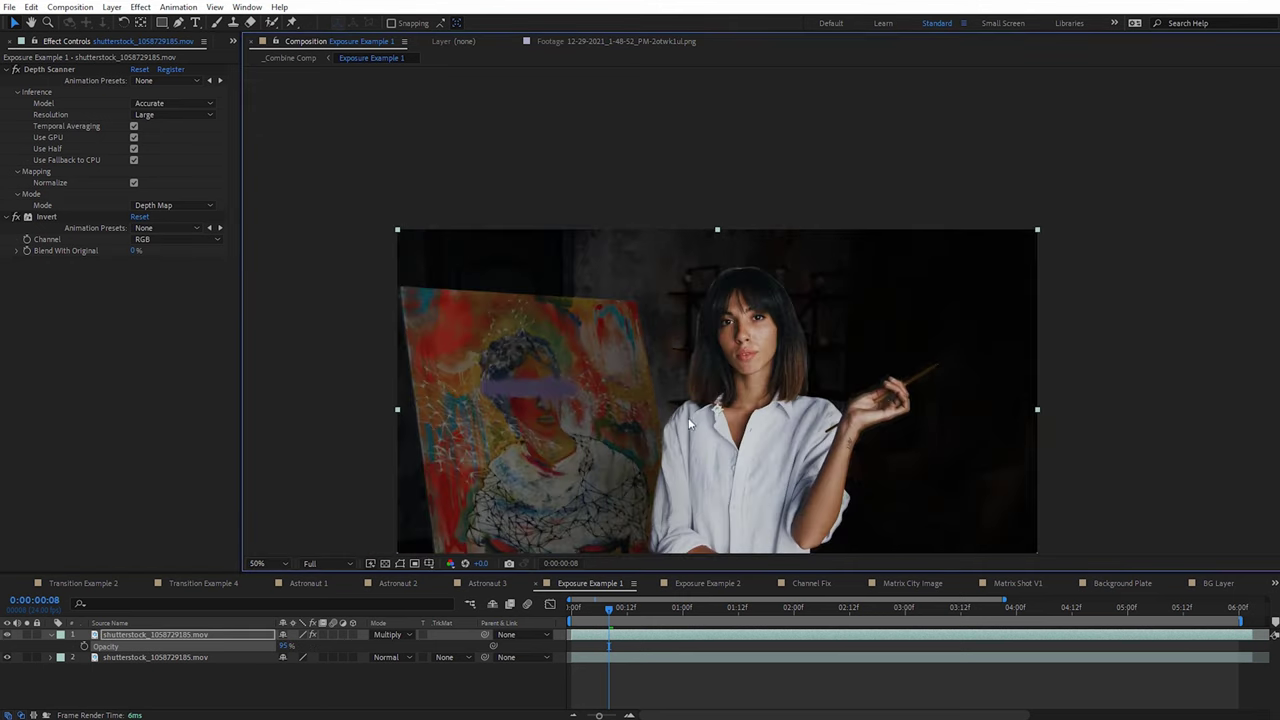
key(v)
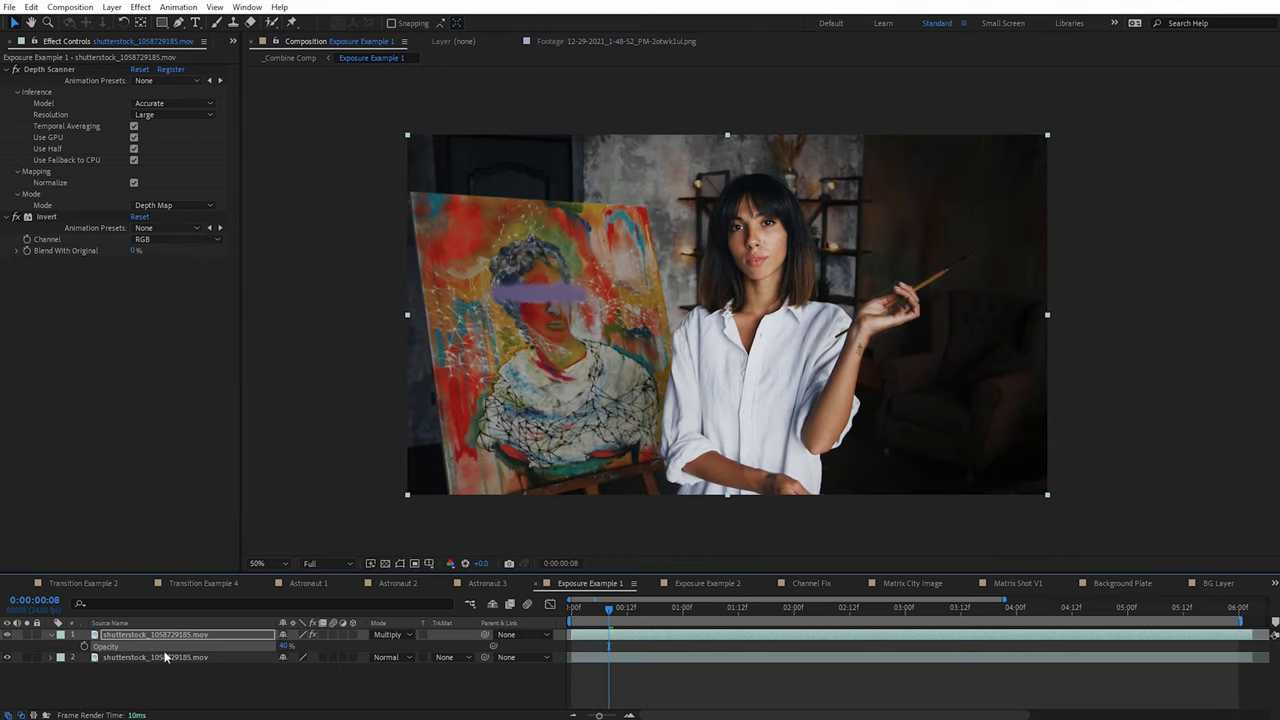
click(6, 635)
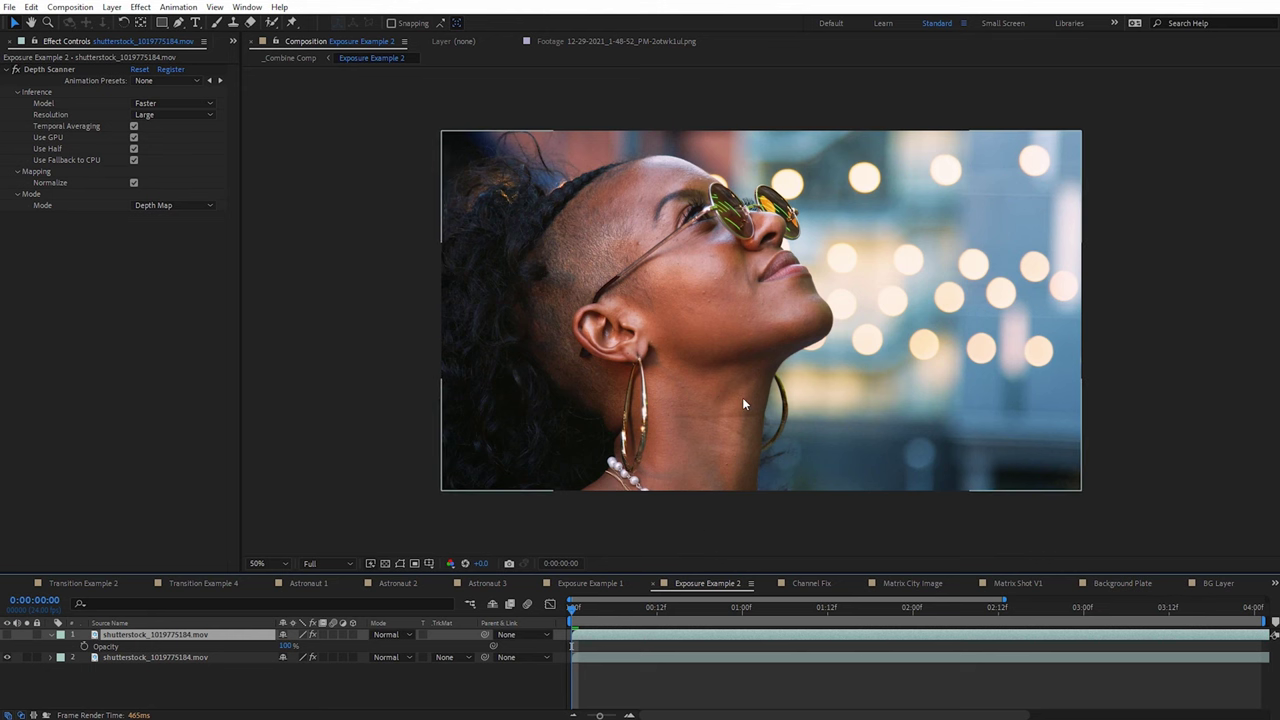
- Invert the top layer's depth map in Exposure Example 2 and set its mode to Multiply
click(14, 638)
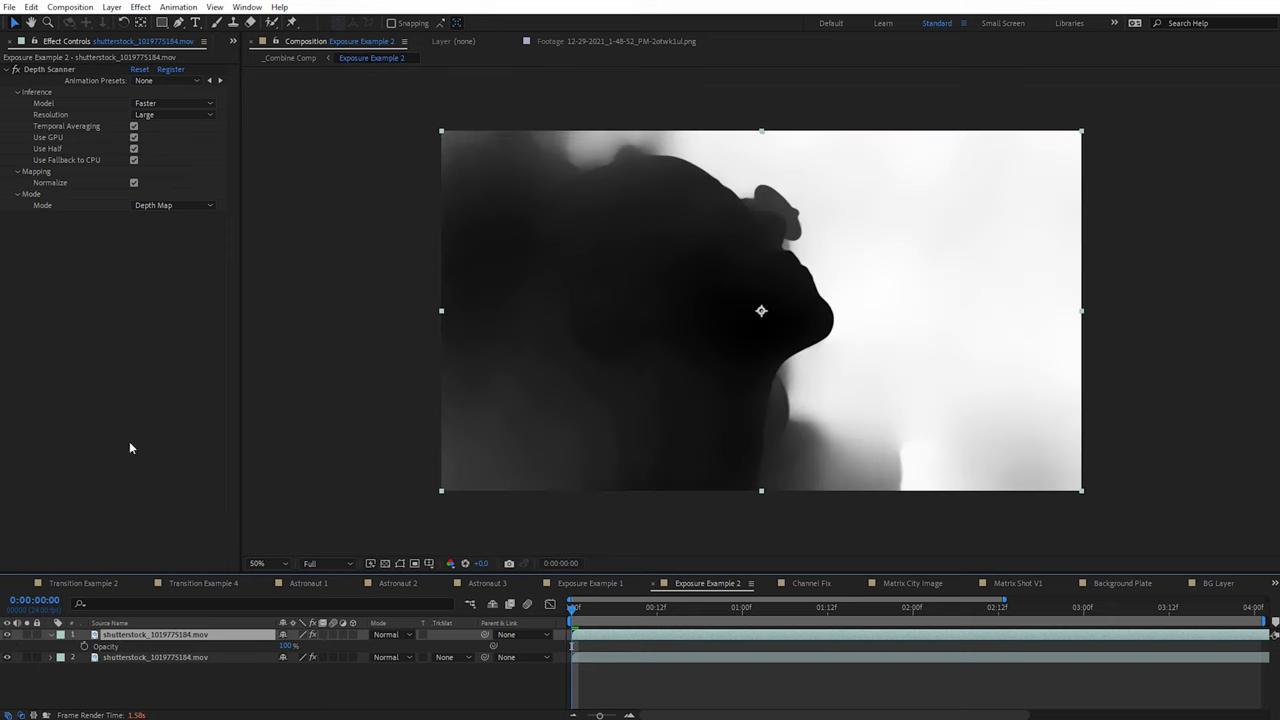
click(139, 7)
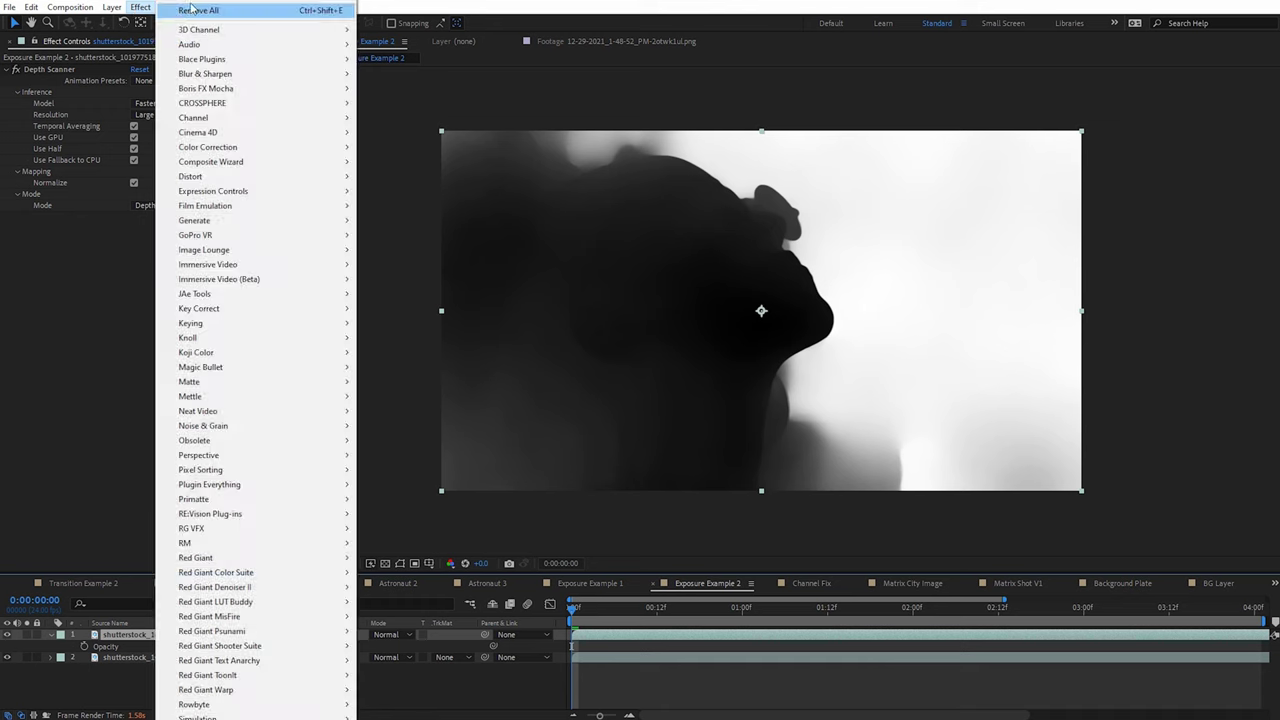
click(191, 10)
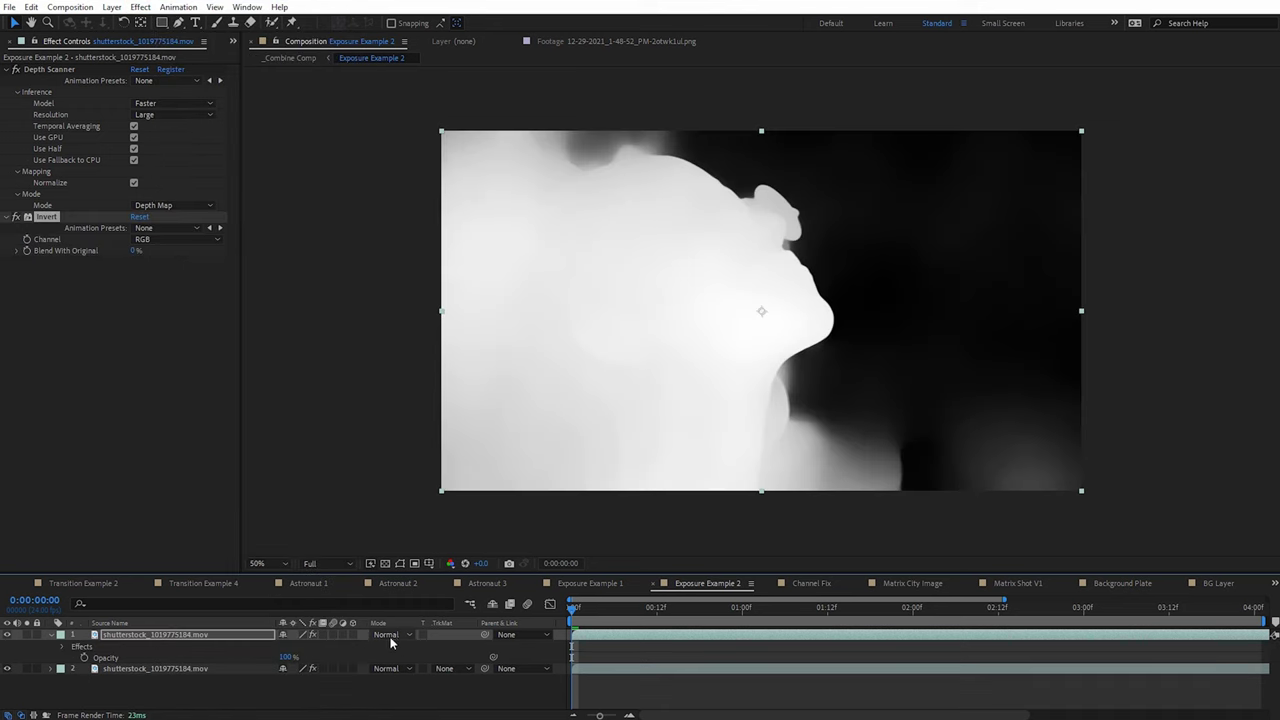
click(390, 638)
click(425, 112)
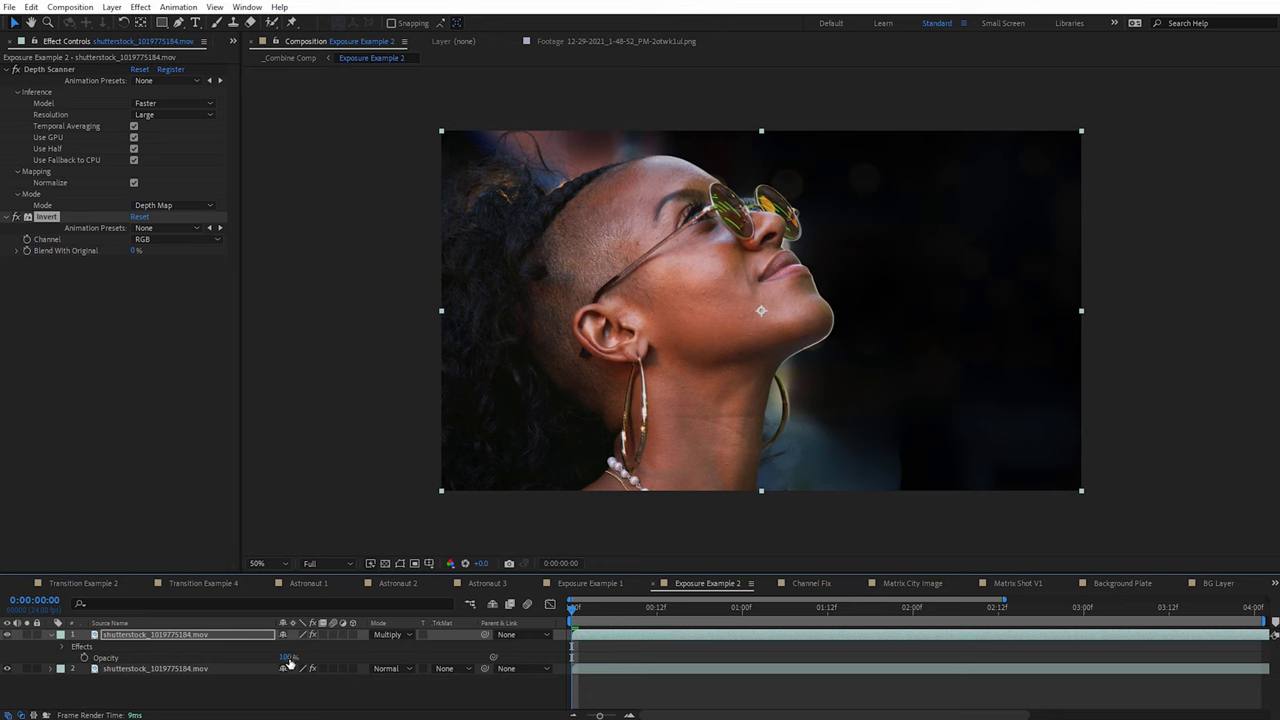
- Scrub the depth layer's Opacity to about 30% and check a later frame
drag(288, 663, 190, 663)
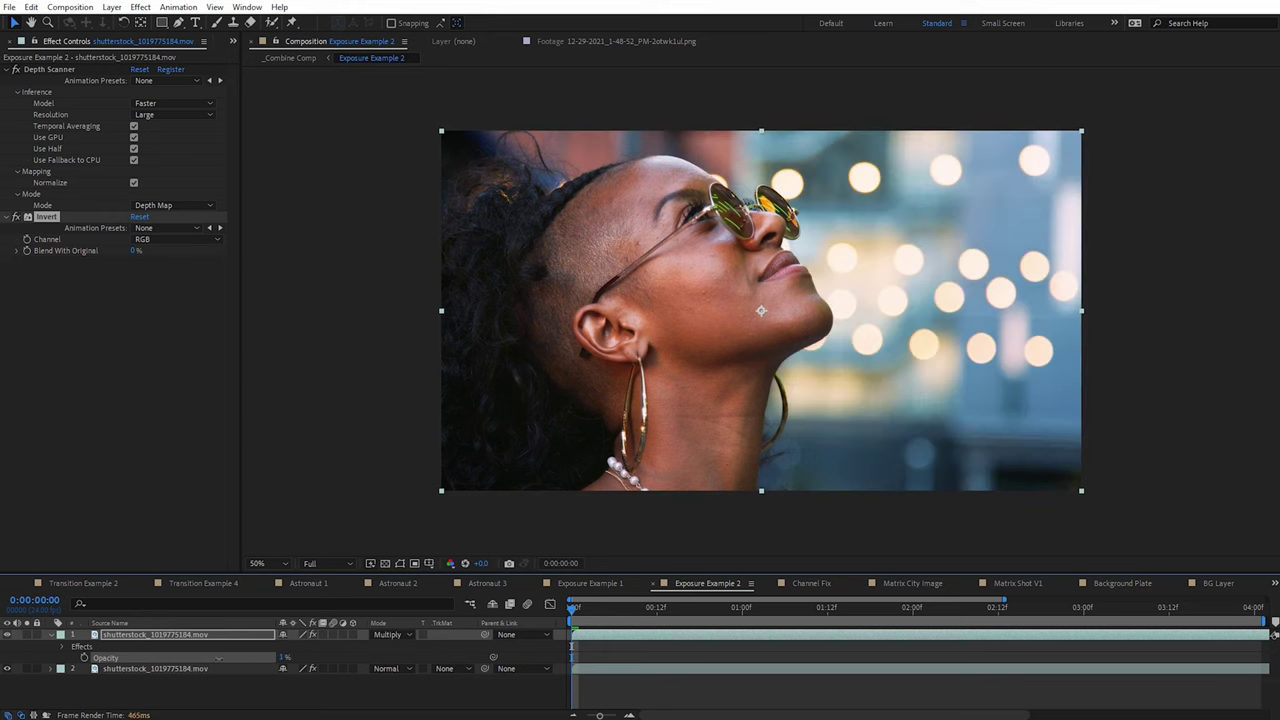
drag(283, 657, 238, 661)
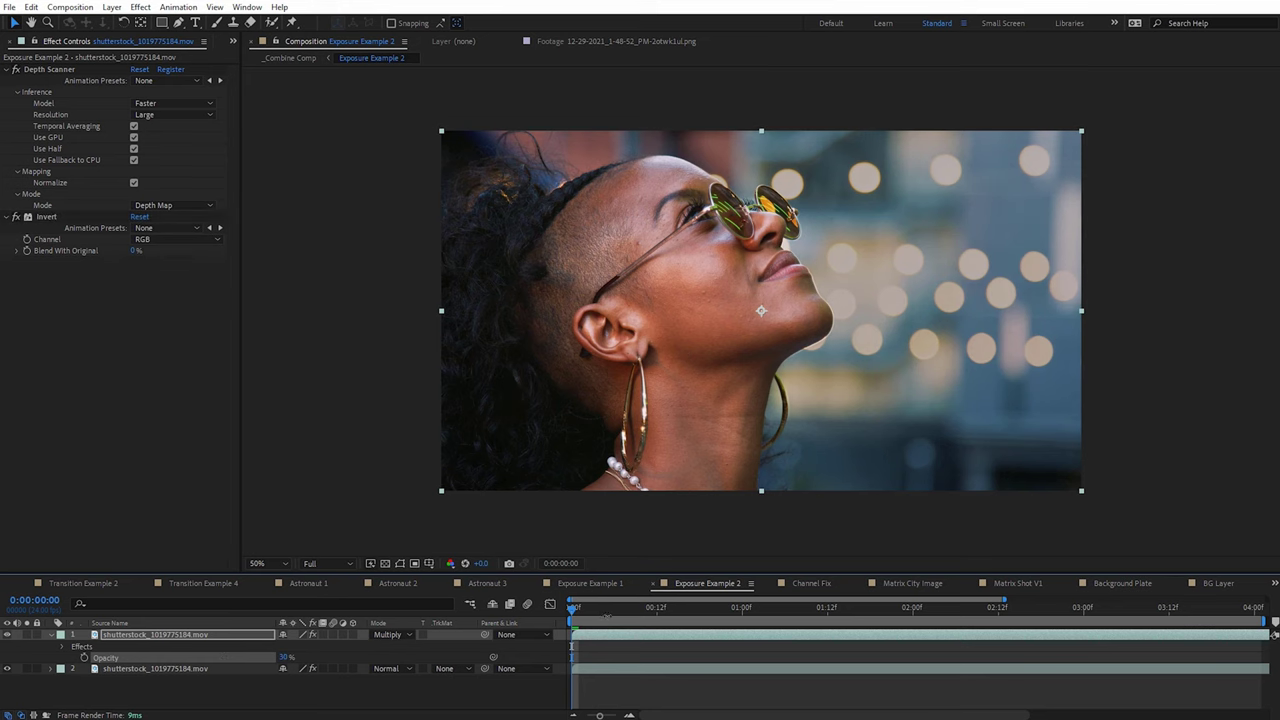
drag(572, 607, 614, 607)
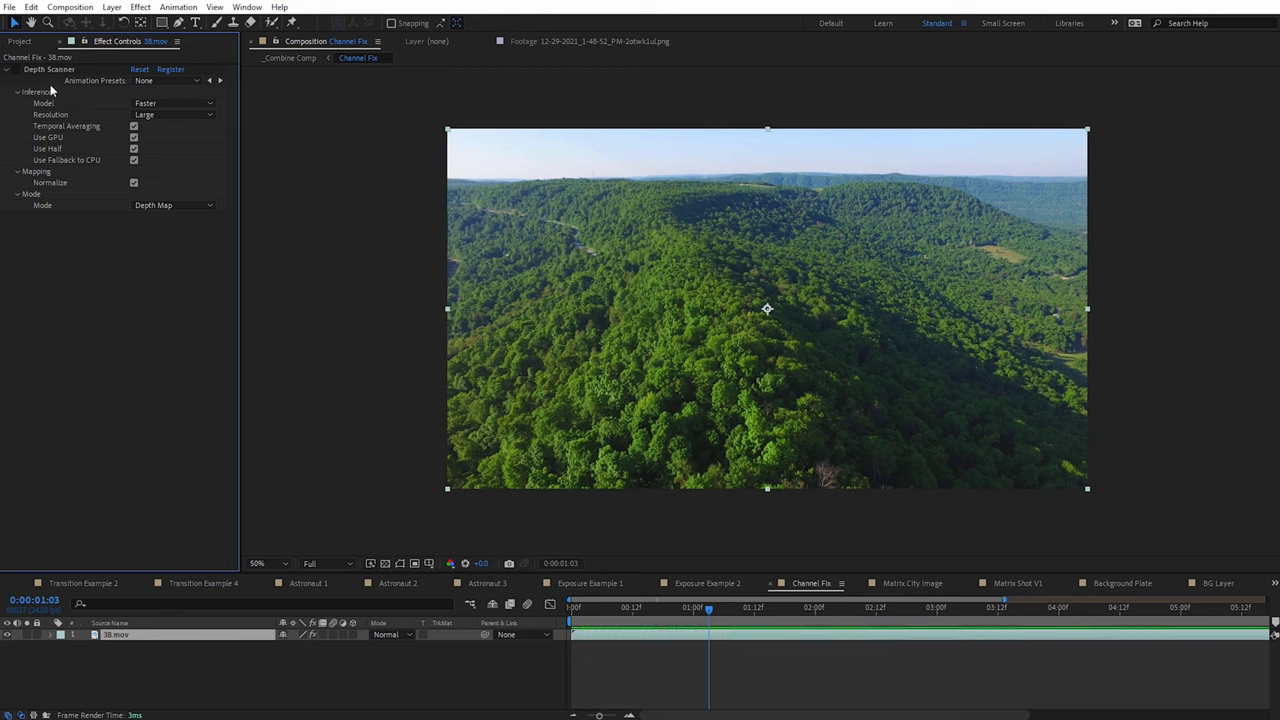
- Compare the forest clip with Depth Scanner on and off, then set the project to 32 bpc
click(15, 70)
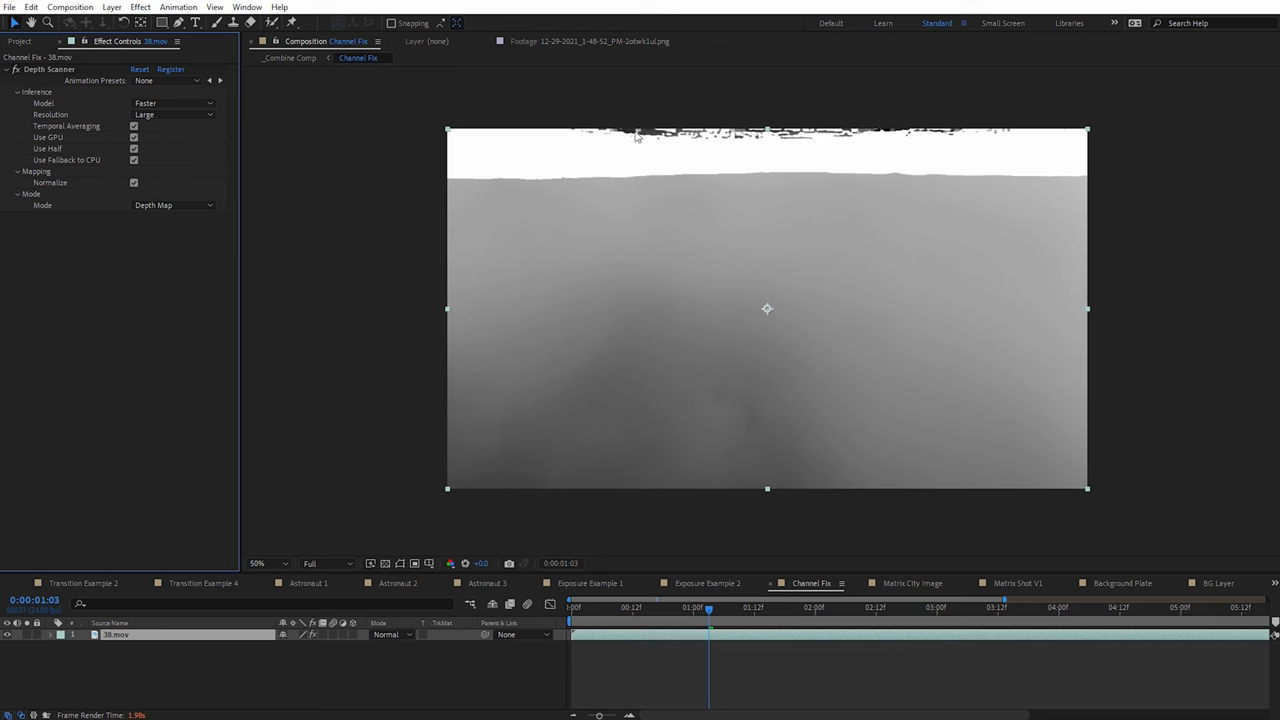
click(15, 70)
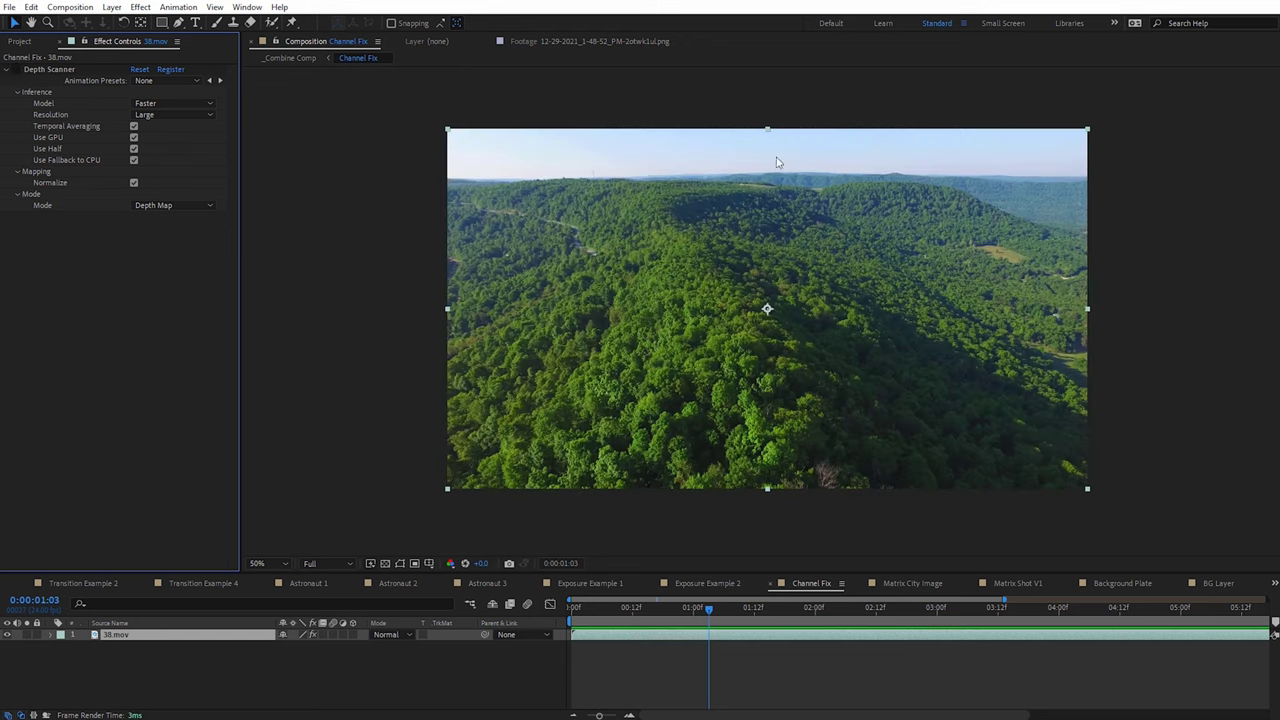
click(15, 70)
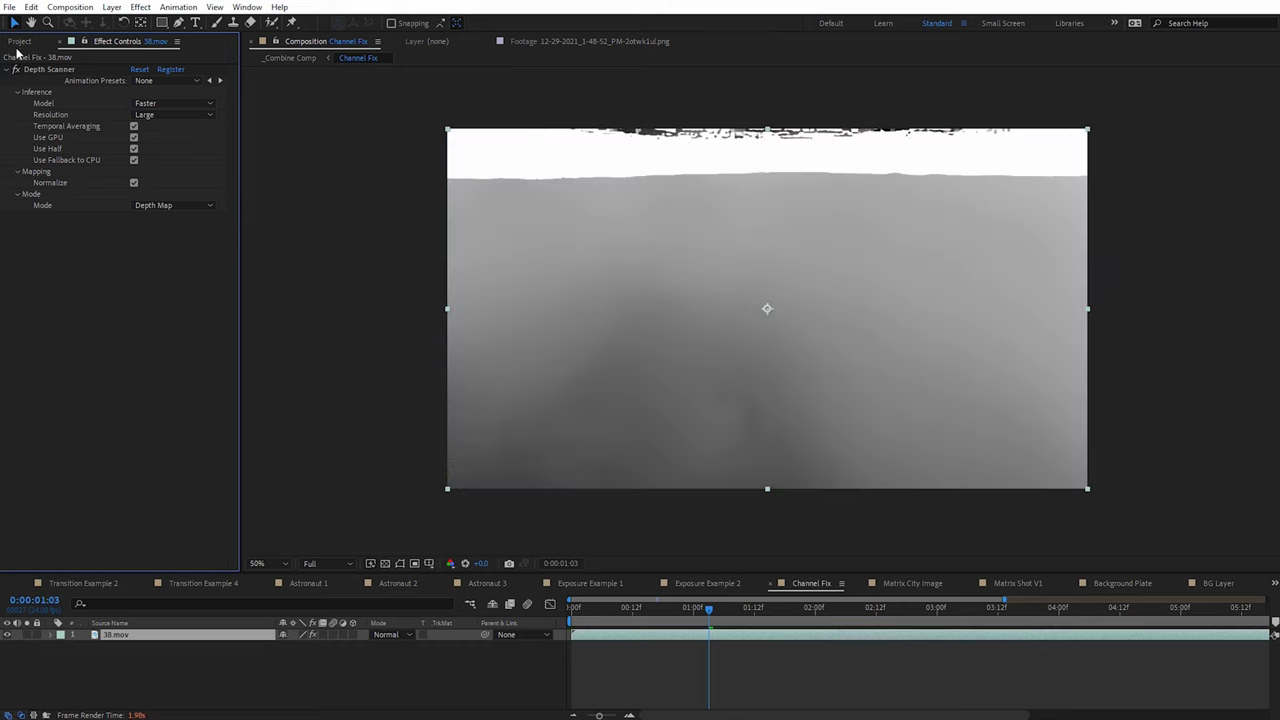
click(19, 42)
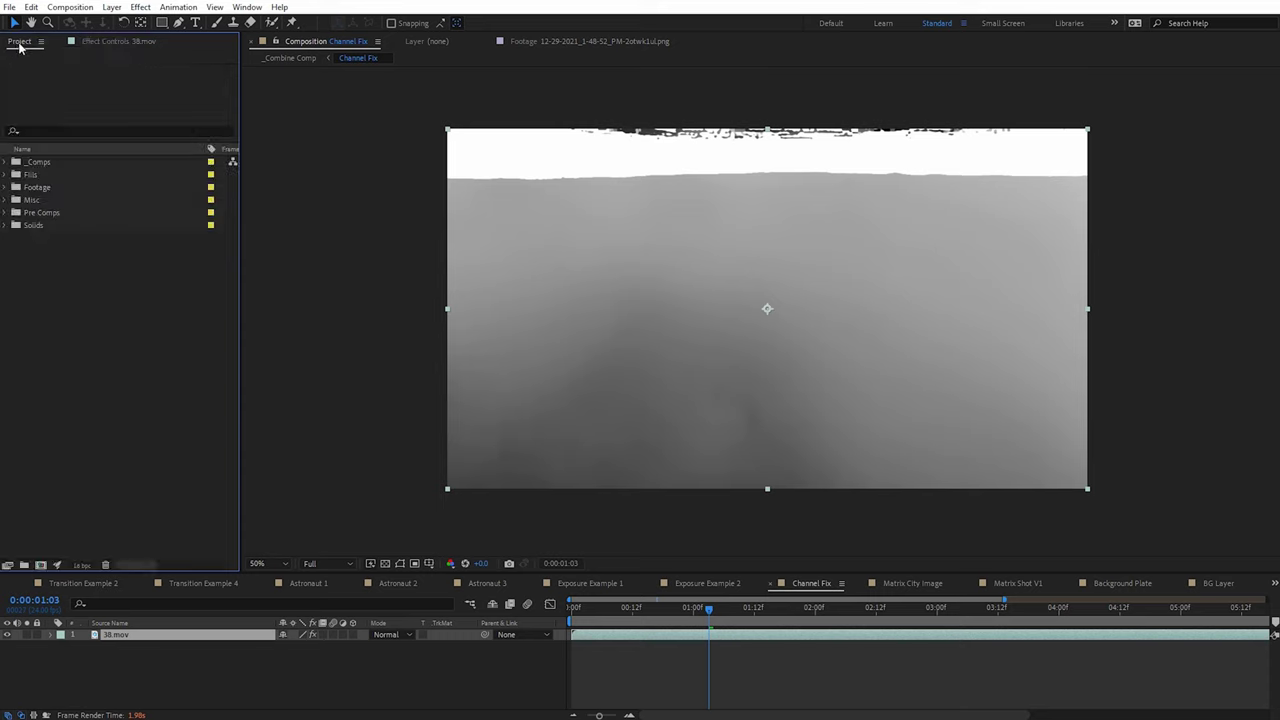
alt+click(82, 566)
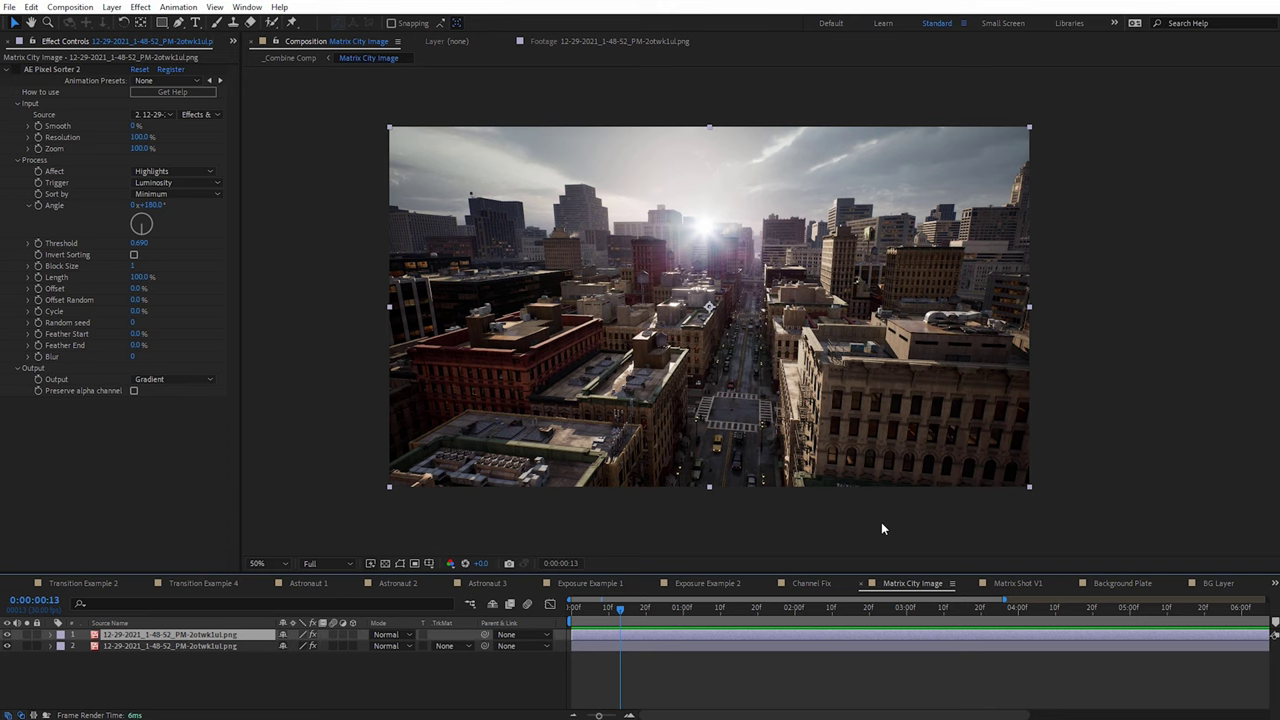
- Solo the grayscale depth layer to preview it, then enable AE Pixel Sorter 2 on the city
click(27, 646)
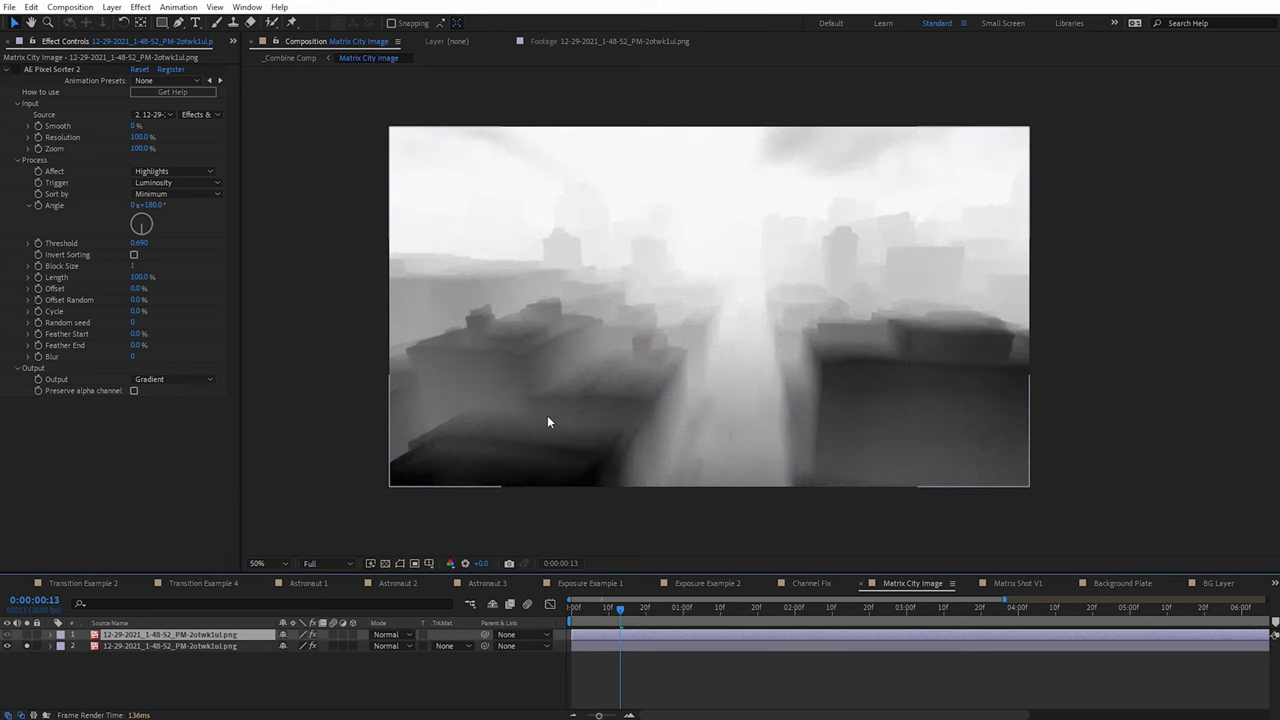
click(27, 646)
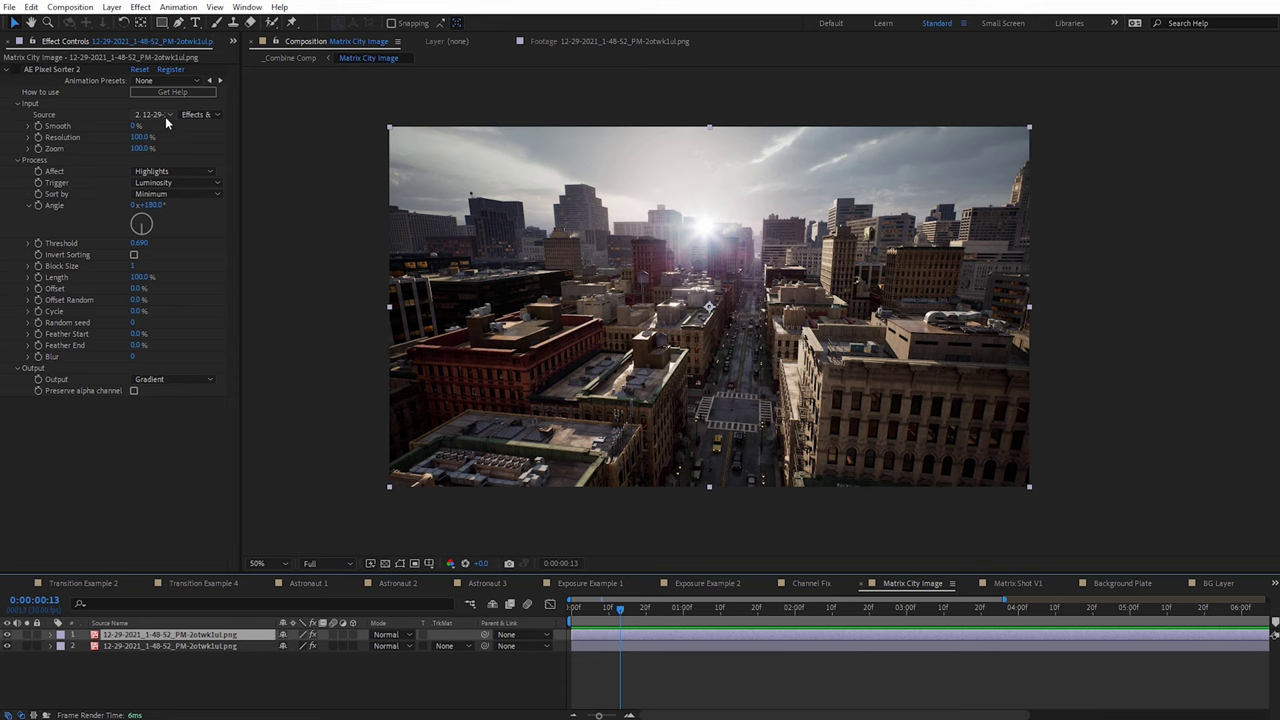
click(15, 70)
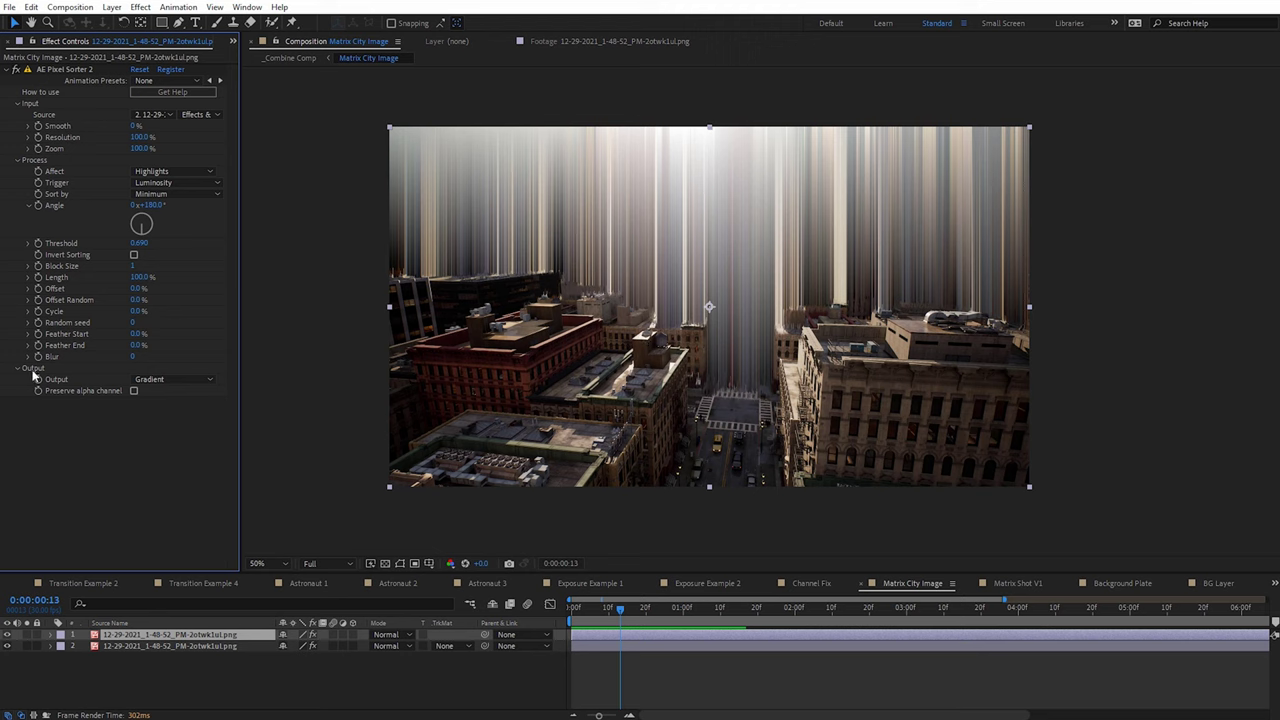
- Try Output Sorted Pixels, keep Gradient output, and lower Threshold to 0.650
click(156, 380)
click(170, 395)
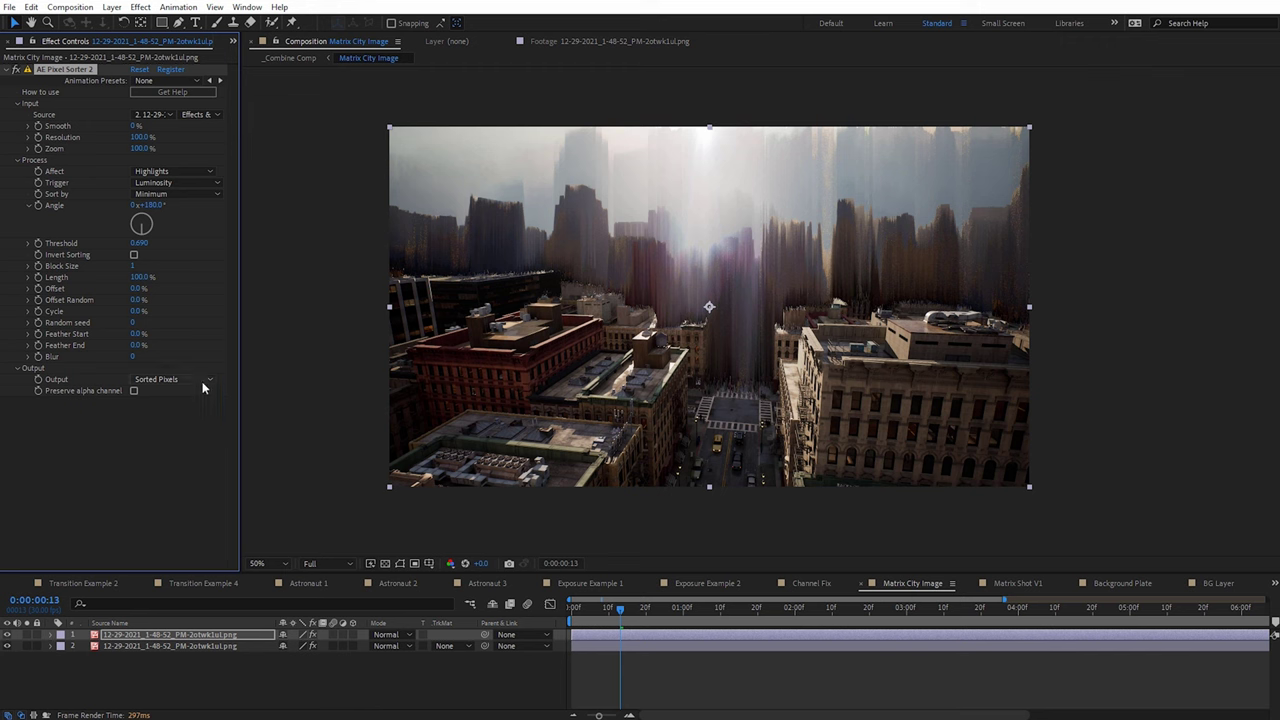
click(202, 381)
click(190, 406)
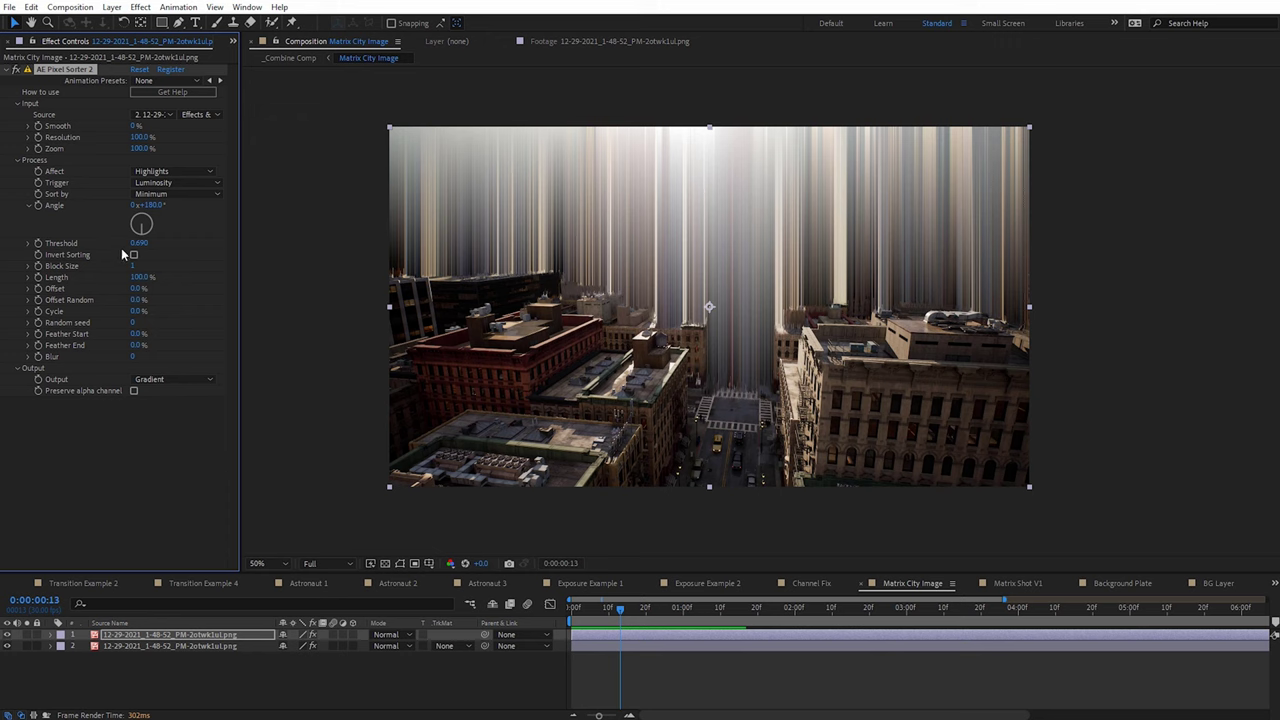
mouse_move(134, 243)
mouse_down()
mouse_move(114, 243)
mouse_move(157, 244)
mouse_move(137, 244)
mouse_up()
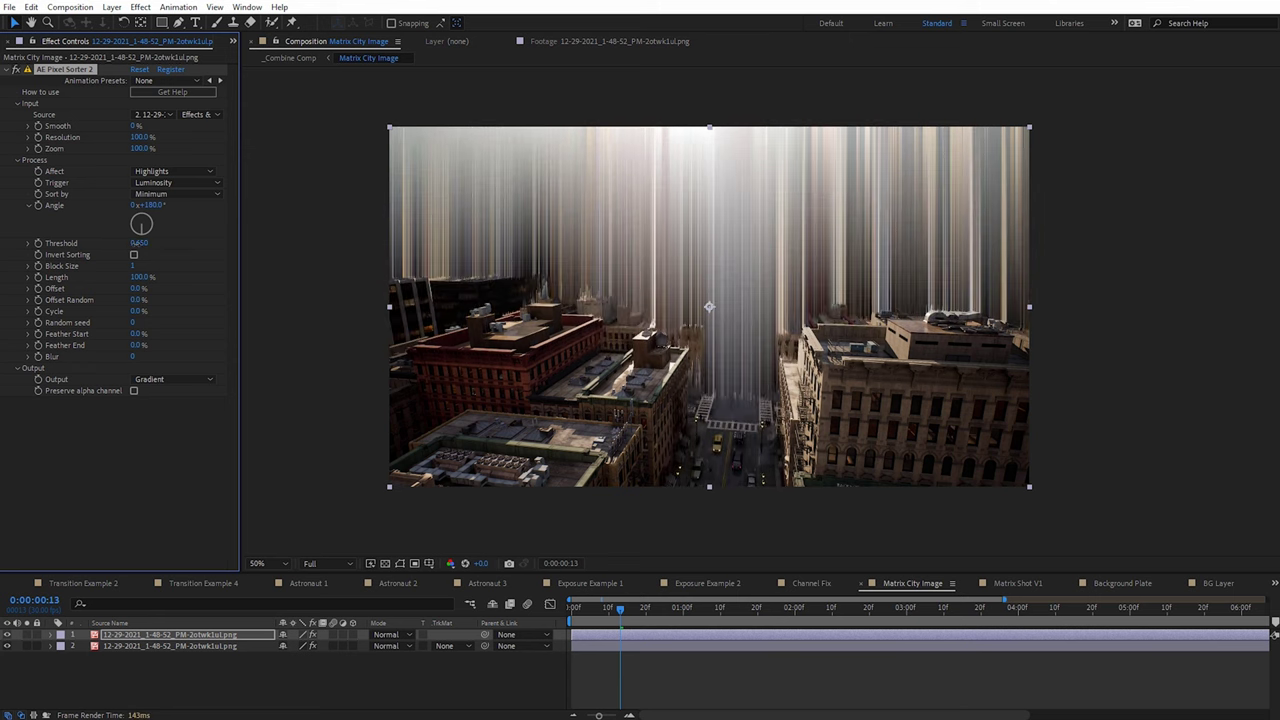
- Zoom the viewer to 100% and disable the Noise effect on depth-map layer 2
key(period)
key(period)
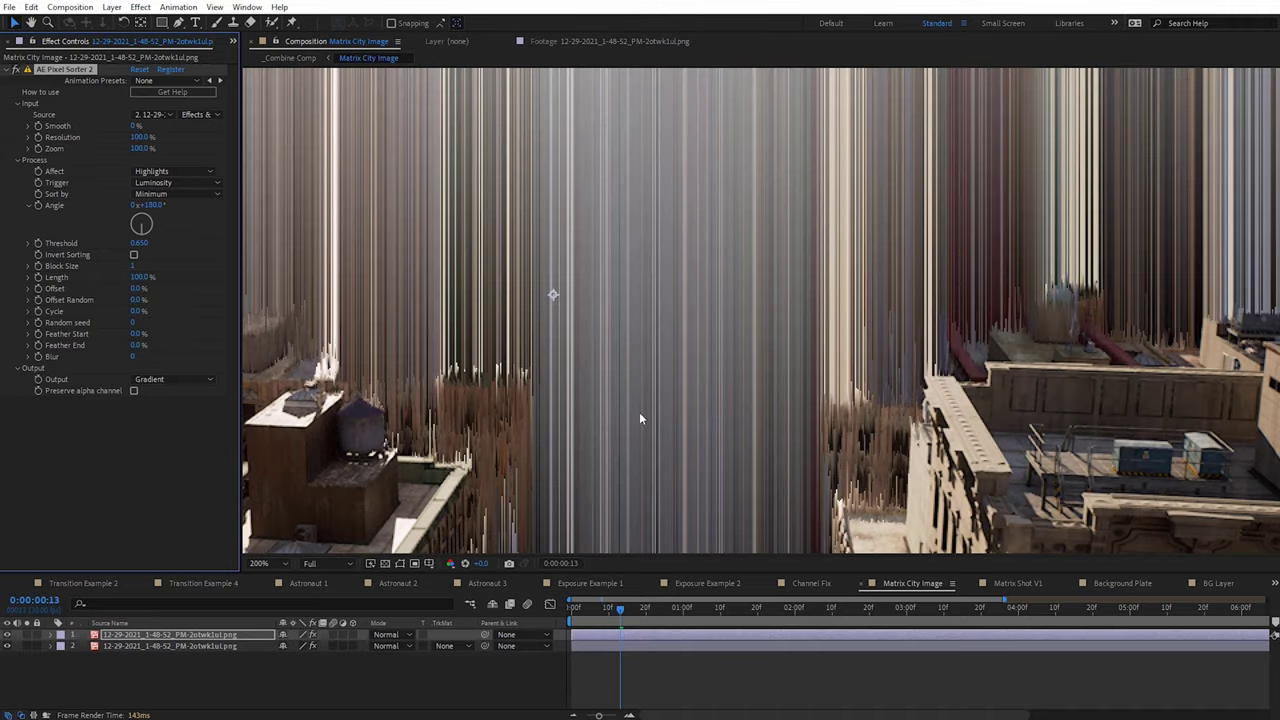
scroll(639, 412, down, 5)
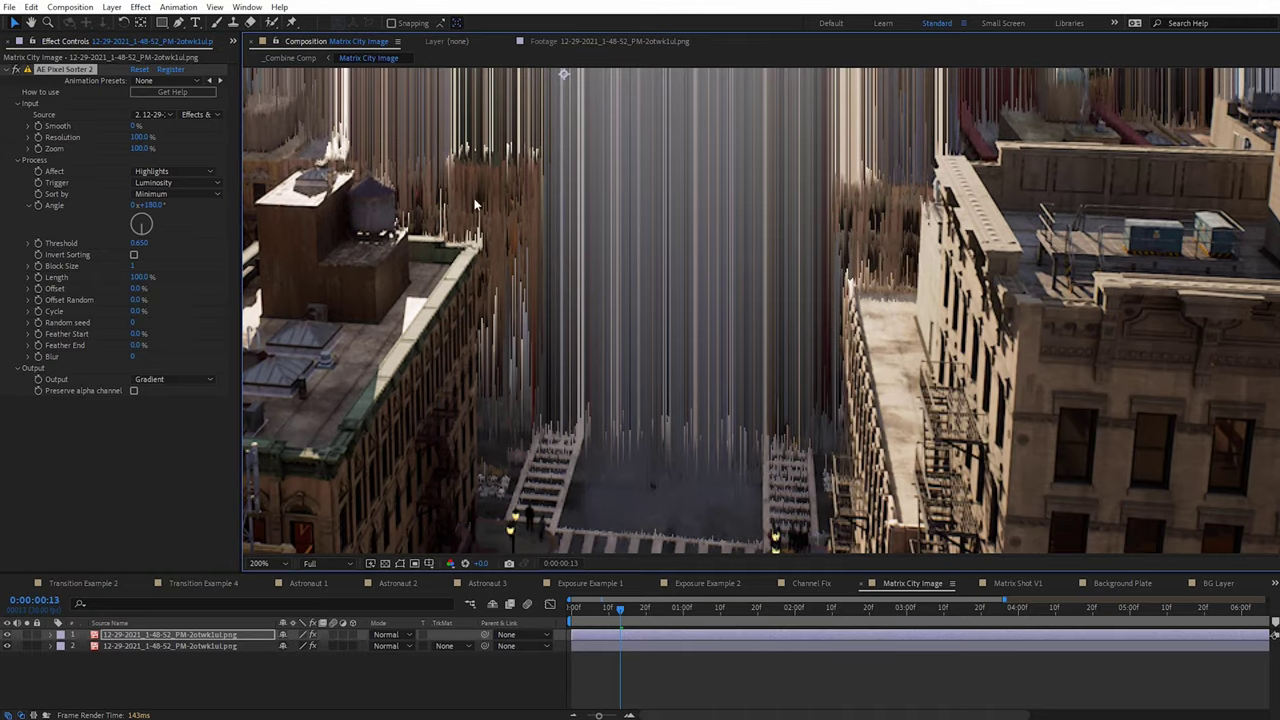
click(128, 645)
click(27, 646)
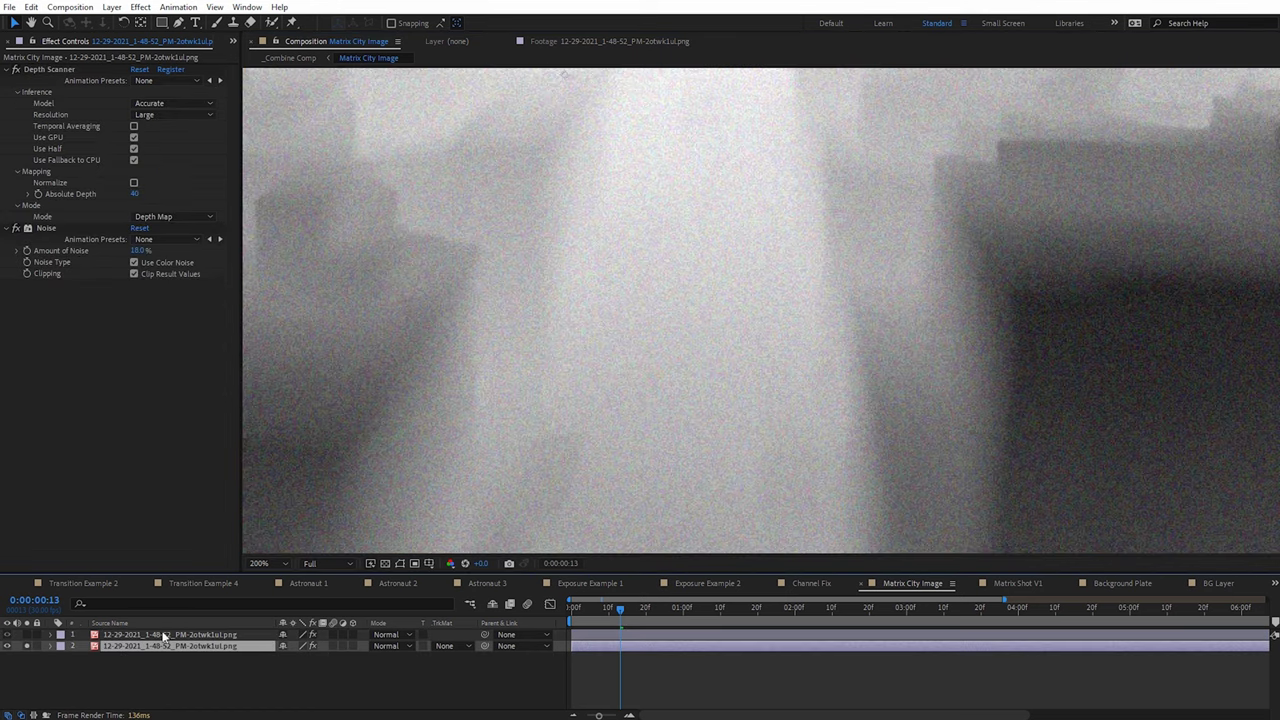
click(13, 229)
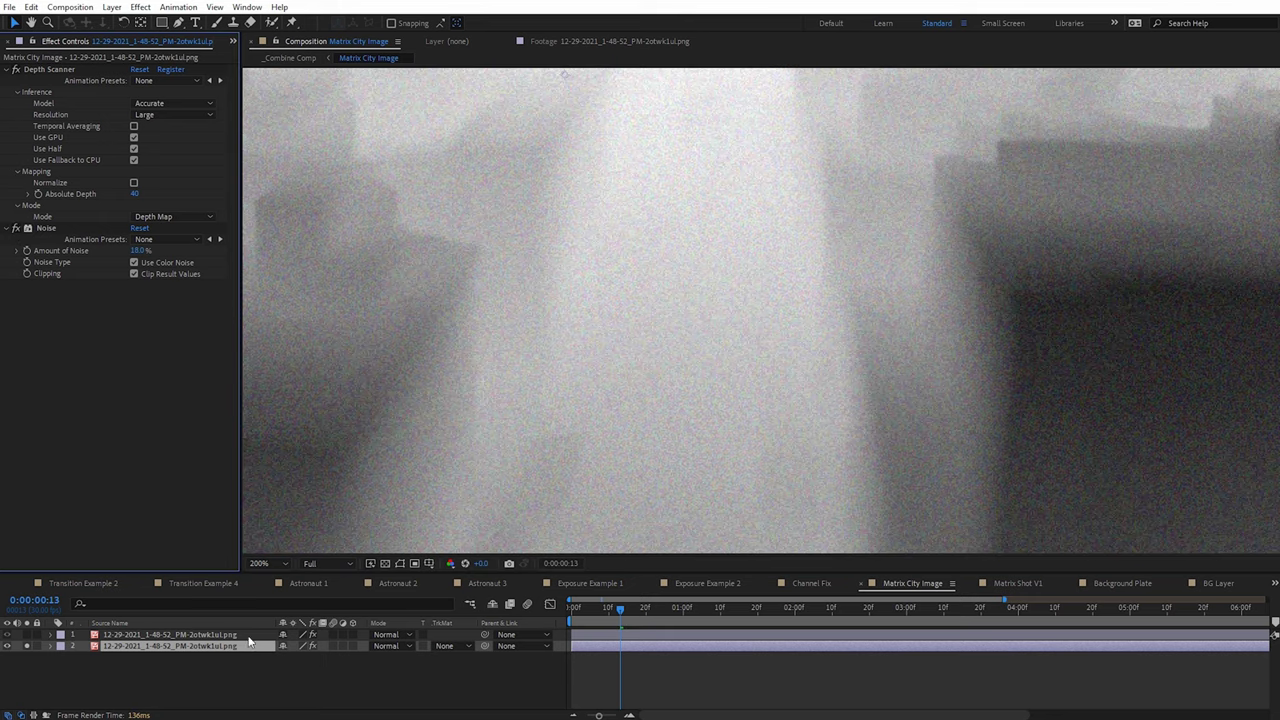
- Raise layer 1's pixel sort Threshold to 0.680 and recentre the city frame at 50%
click(200, 634)
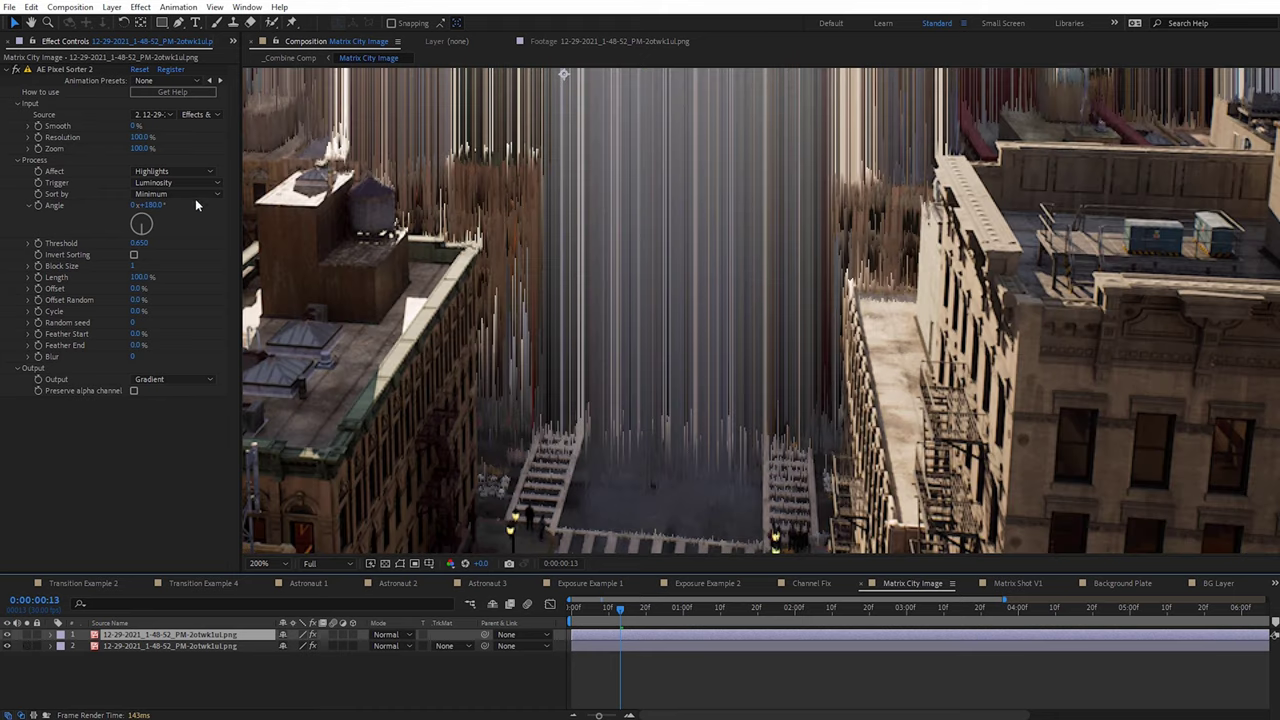
drag(140, 243, 148, 243)
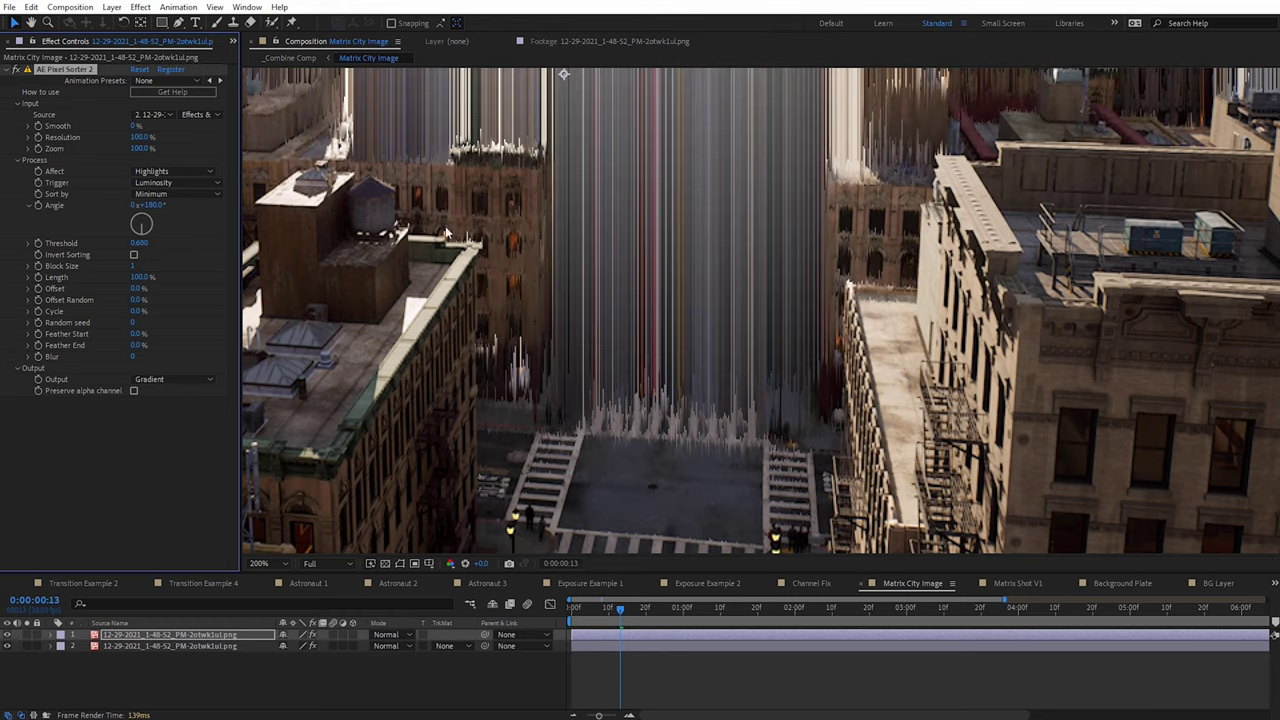
scroll(672, 224, down, 2)
scroll(698, 230, down, 2)
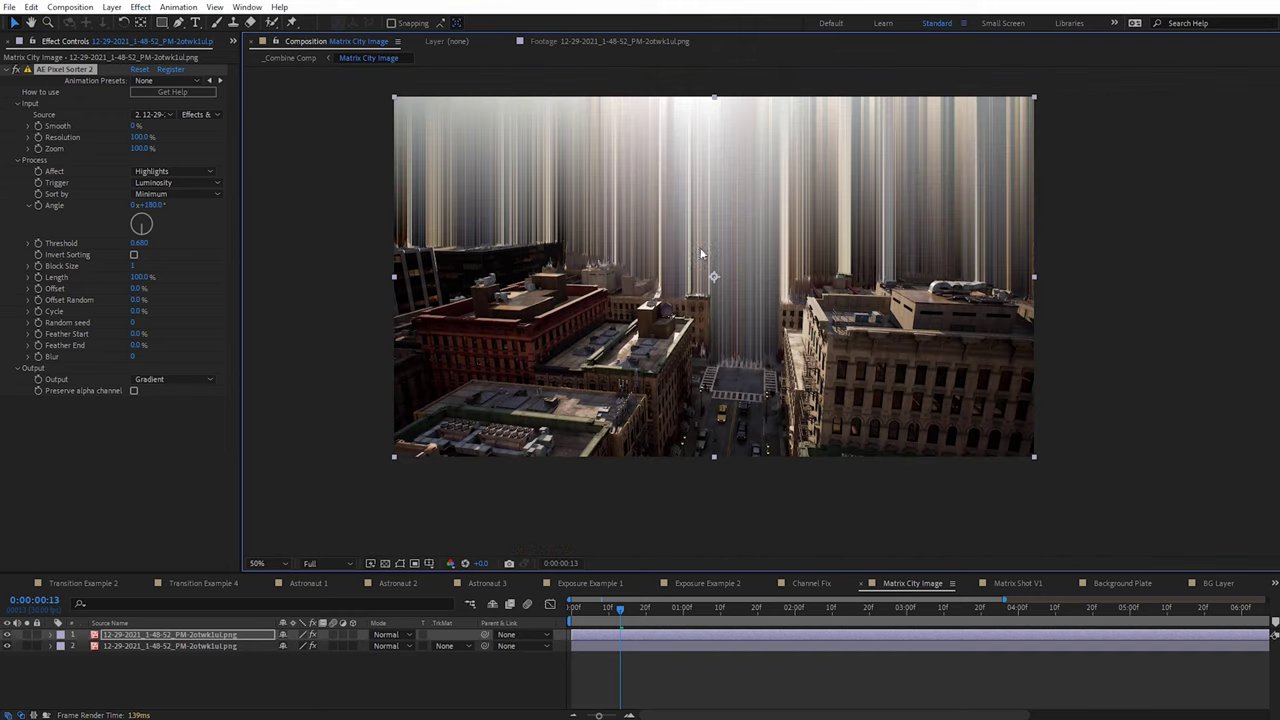
drag(700, 253, 705, 303)
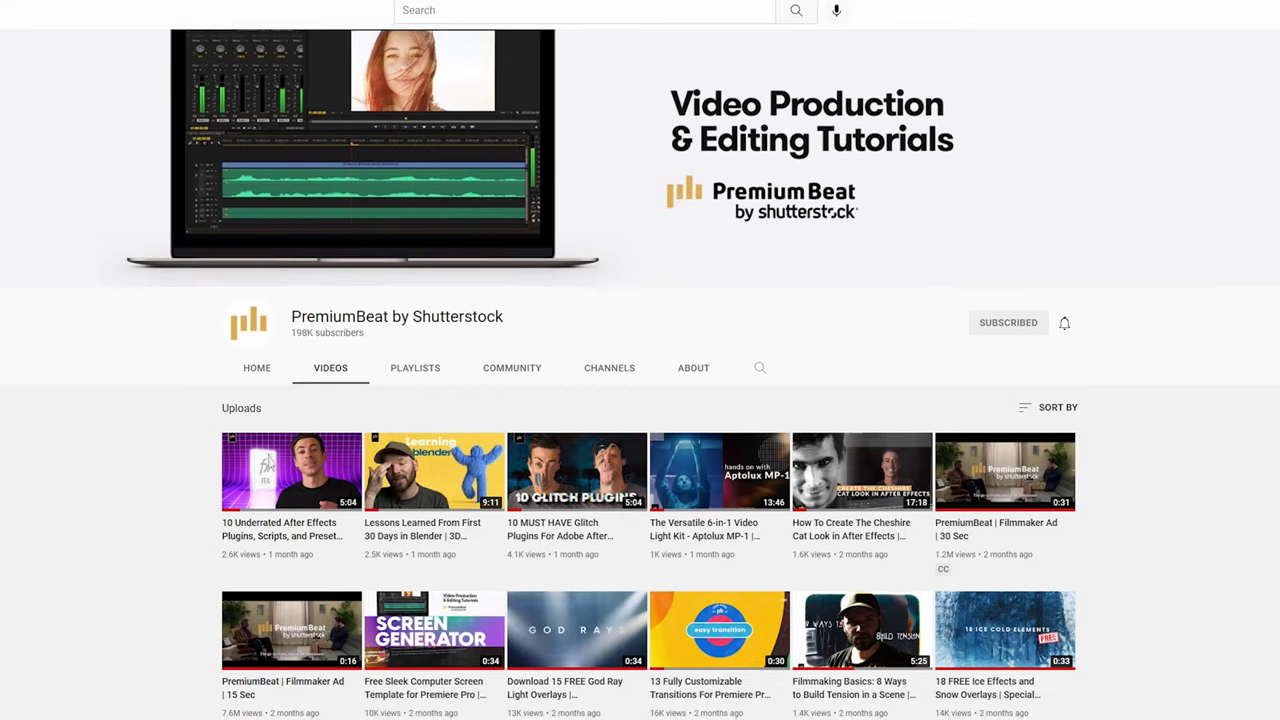
scroll(640, 450, down, 1)
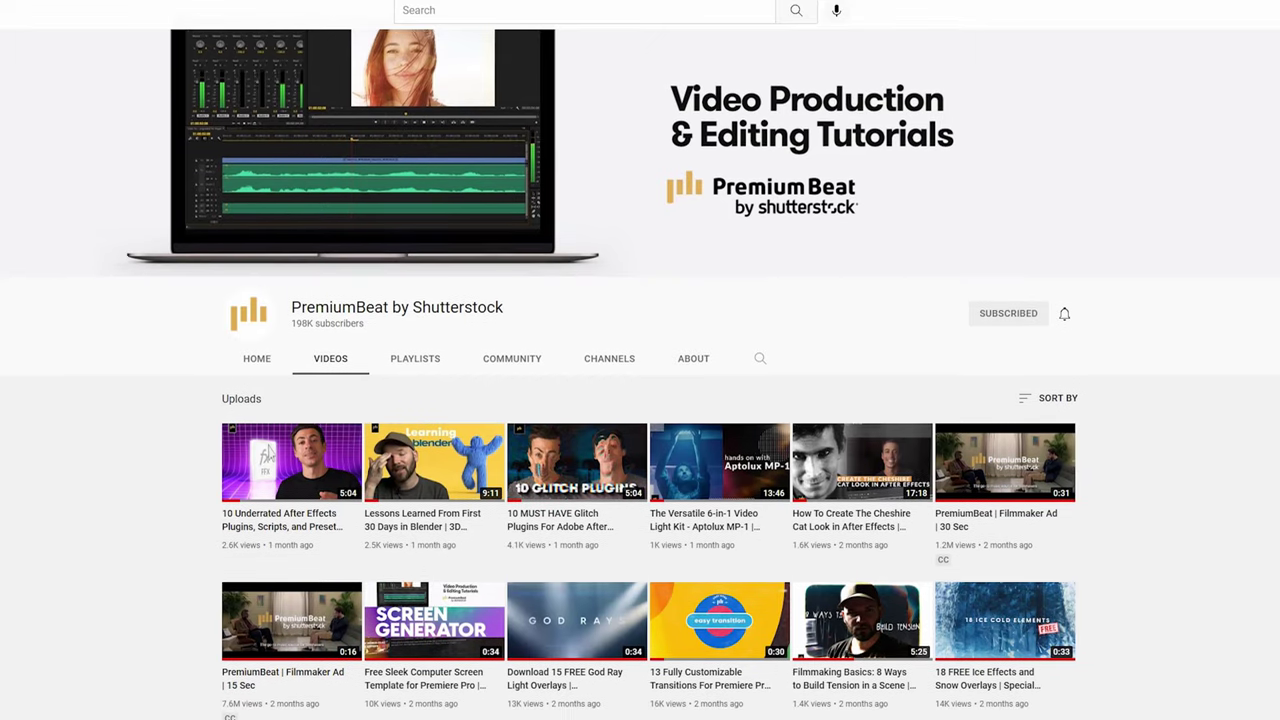
scroll(640, 450, down, 1)
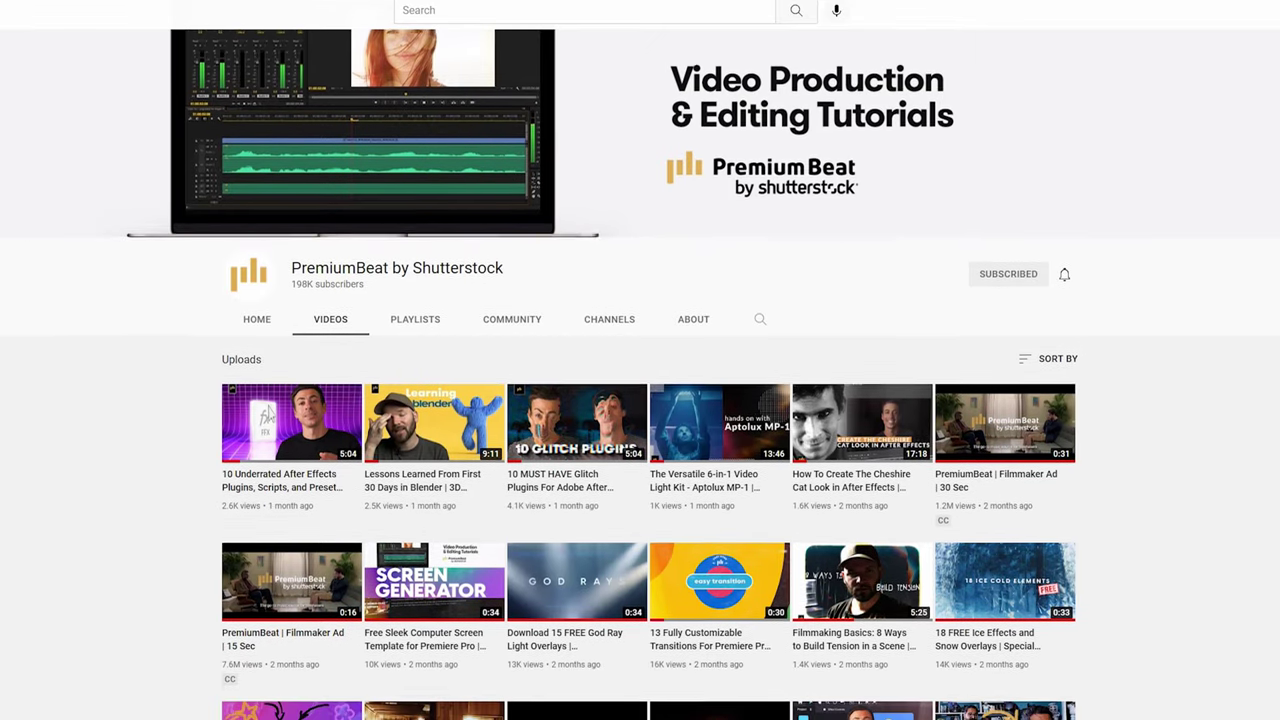
scroll(640, 450, down, 1)
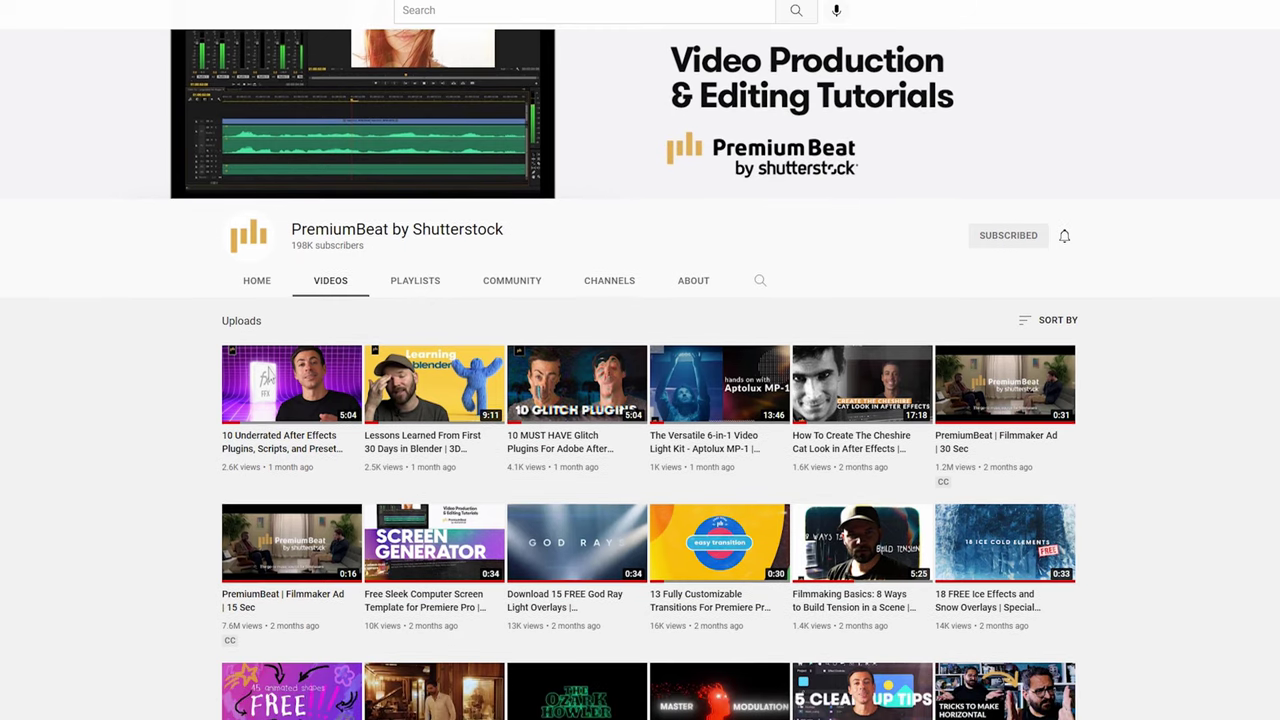